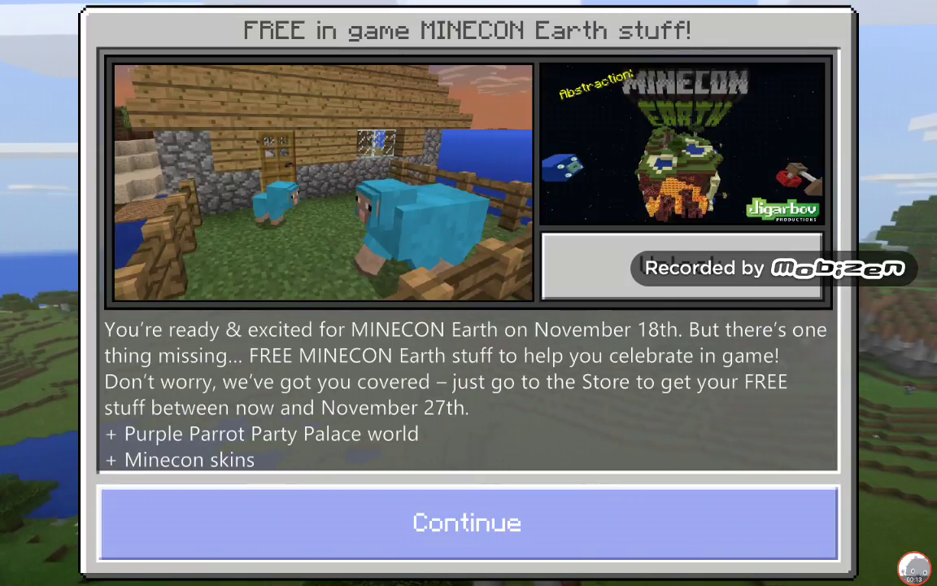
Step: Dismiss the MINECON announcement and open the Choose Skin screen from the main menu
left_click(468, 523)
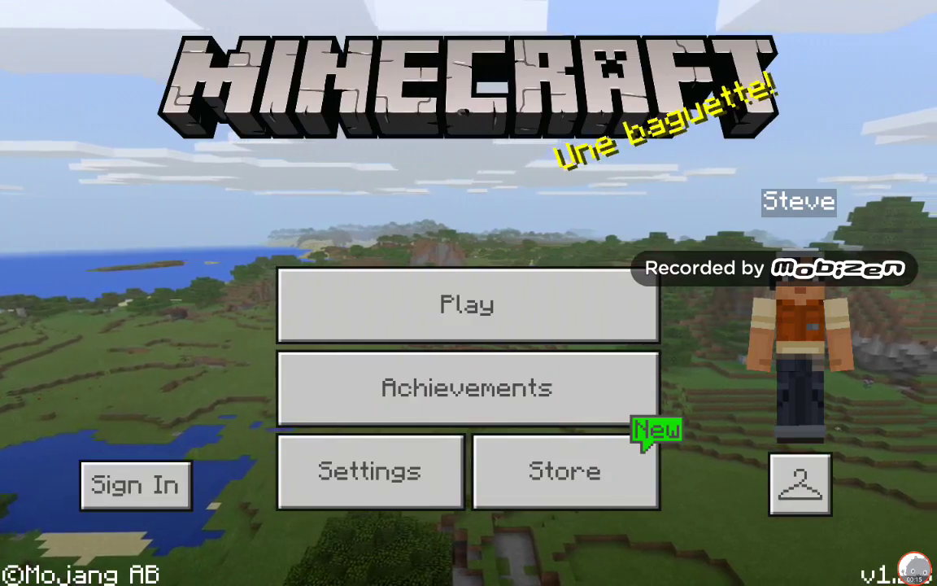
left_click(799, 484)
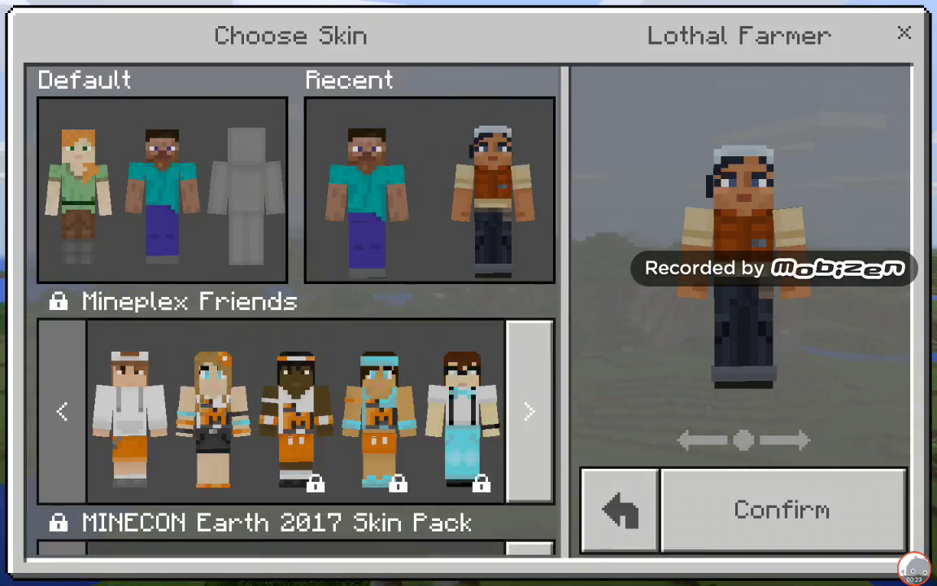
Step: Preview the blank Custom skin, then deny device file access when choosing a new skin
left_click_drag(378, 411, 378, 185)
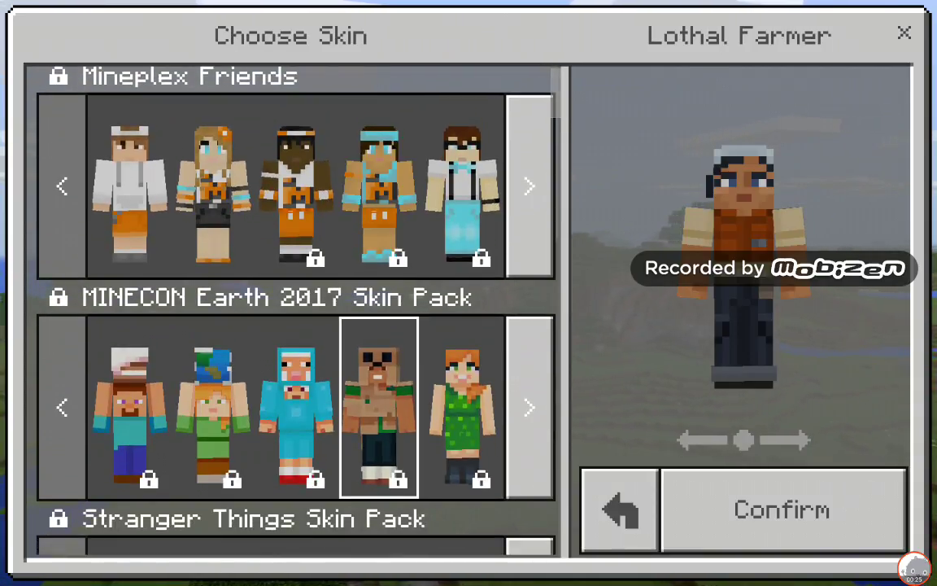
left_click_drag(293, 195, 293, 415)
left_click(247, 184)
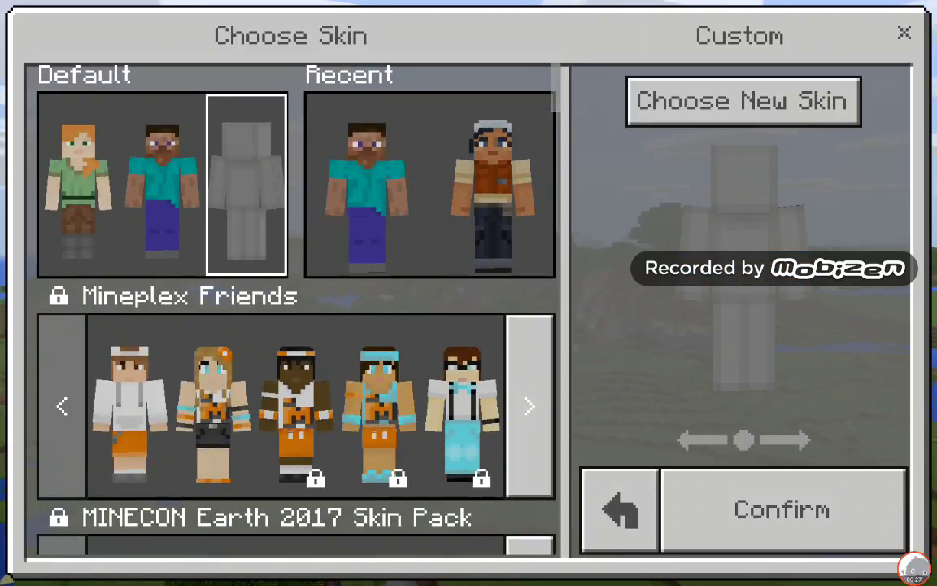
left_click(743, 100)
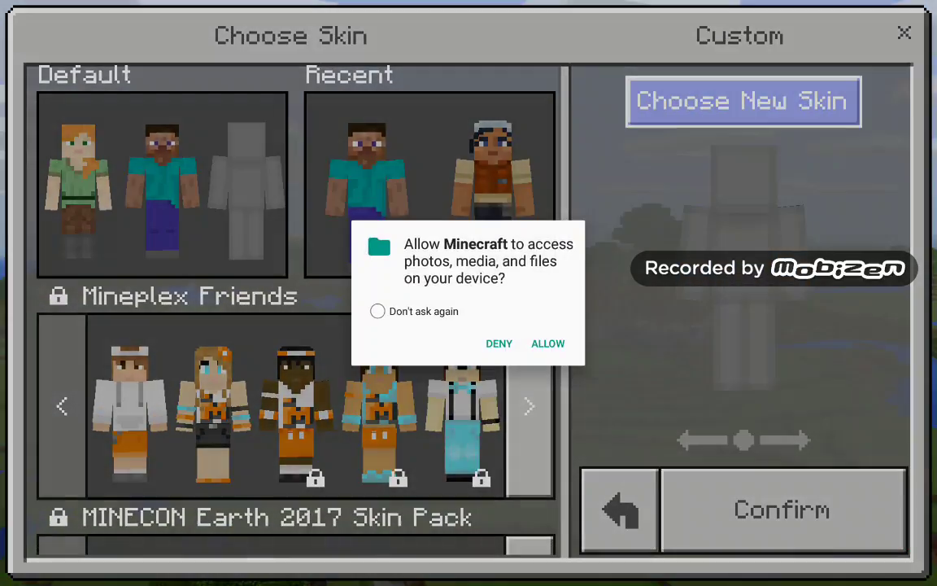
left_click(499, 343)
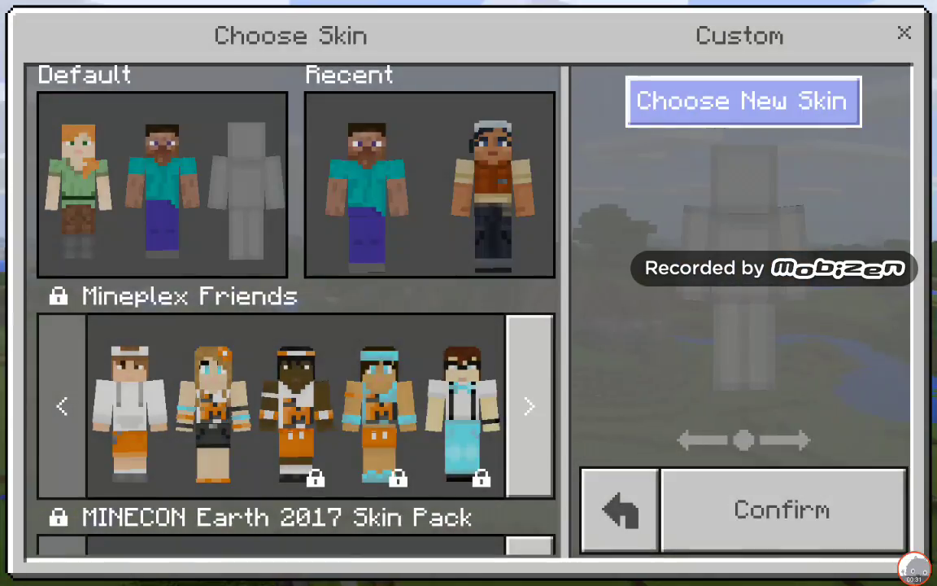
Step: Preview skins from Cute But Spoopy, The Boo Crew and Spooky Skeleton skin packs
left_click_drag(378, 406, 378, 98)
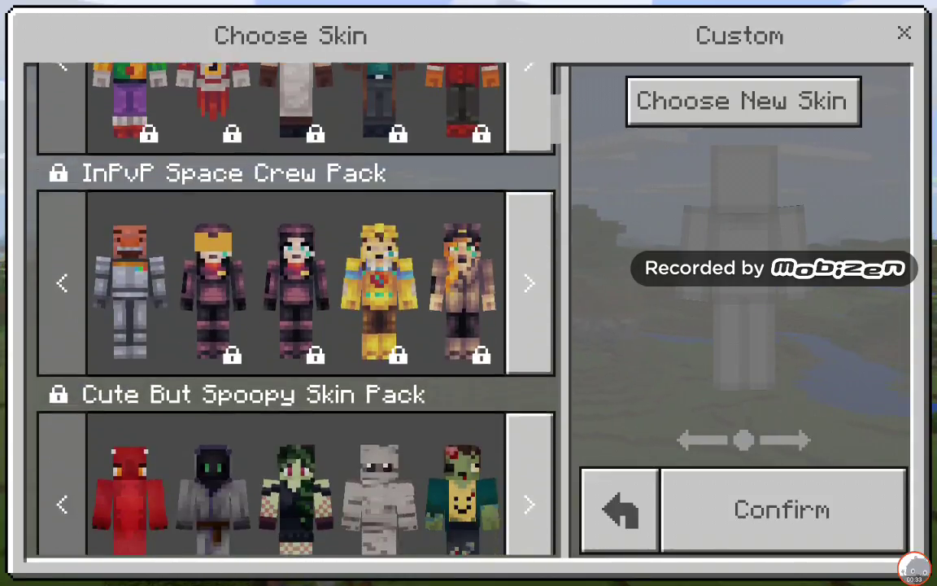
left_click(378, 468)
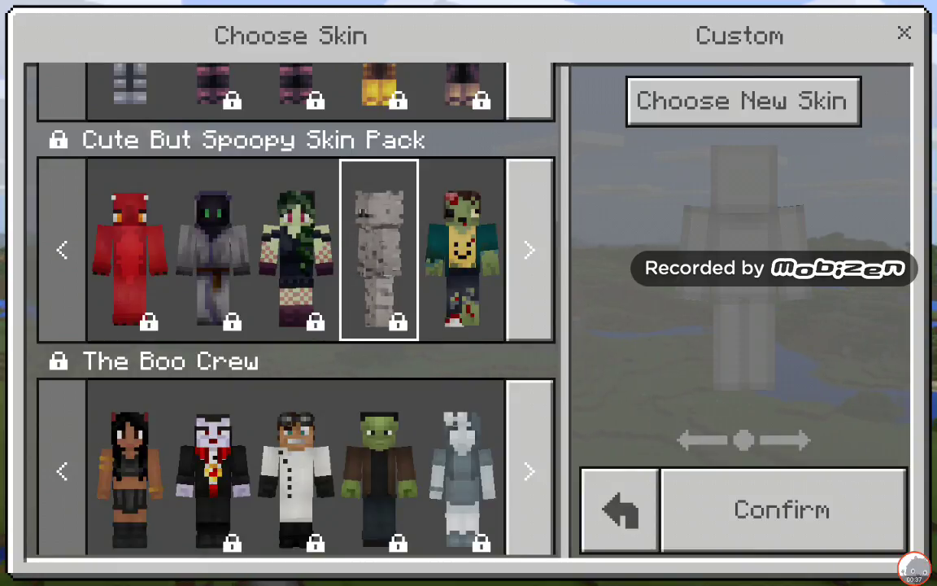
left_click(462, 476)
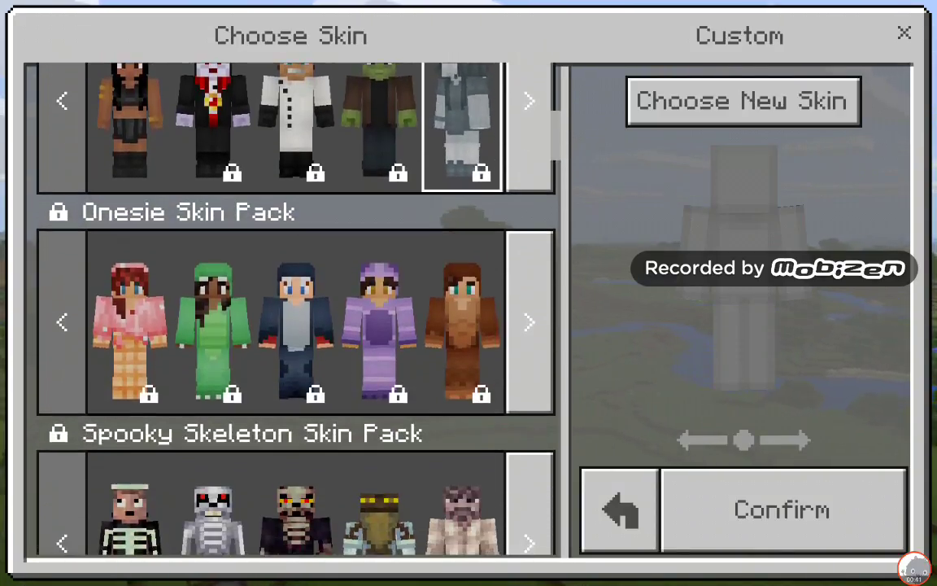
left_click(380, 512)
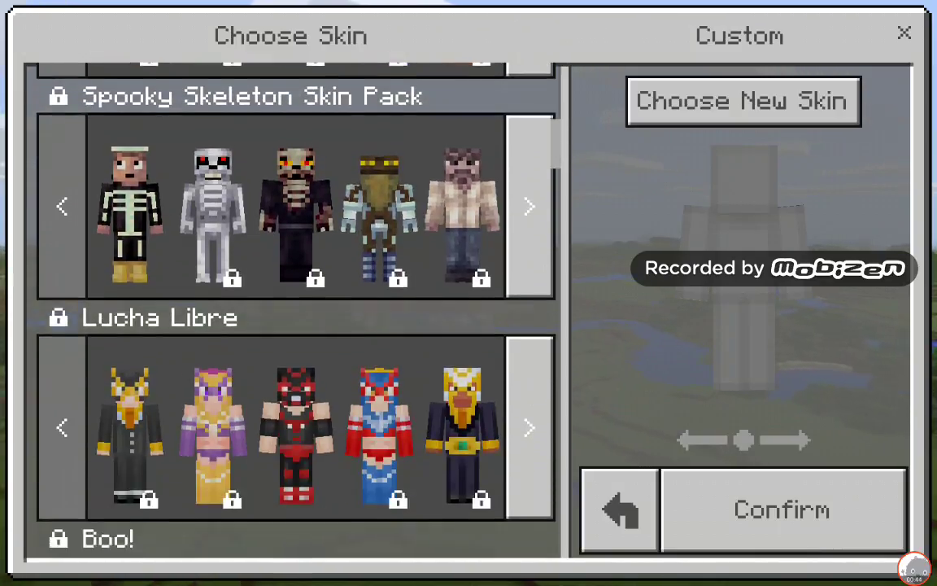
Step: Preview the gold Lucha Libre, green Boo! ghost and fourth Autumn Festival skins
scroll(293, 309, "down", 3)
left_click(461, 326)
scroll(292, 309, "up", 3)
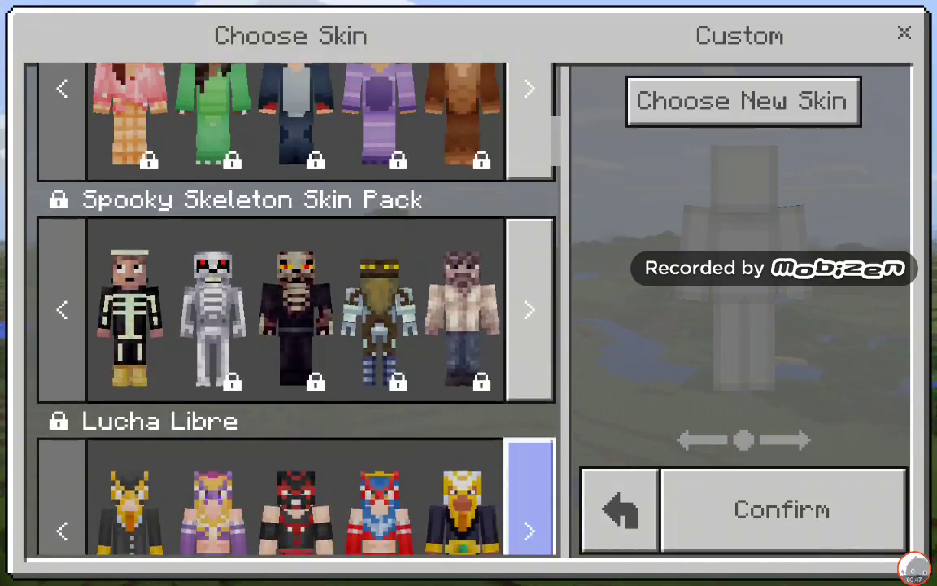
scroll(293, 309, "down", 3)
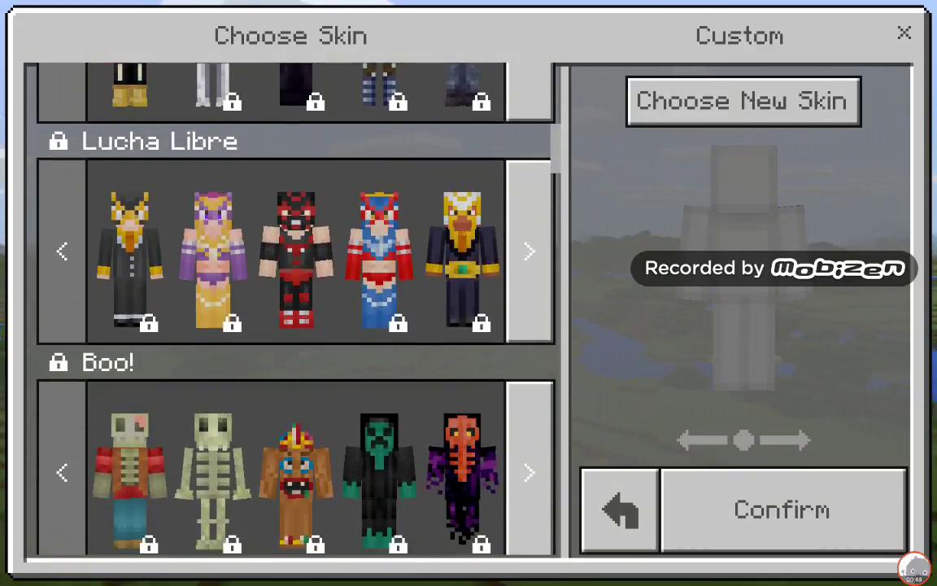
left_click(379, 472)
scroll(292, 309, "down", 4)
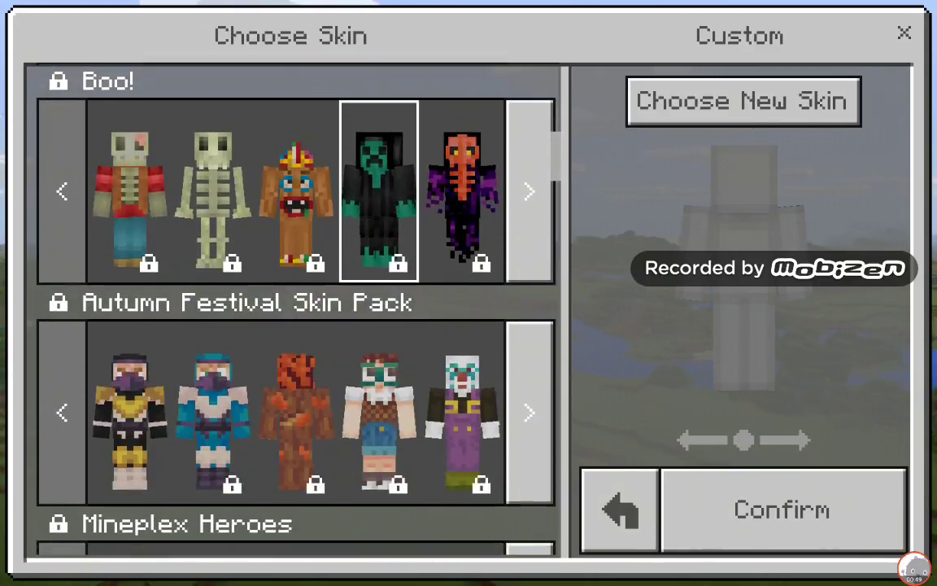
left_click(380, 391)
Step: Page through the Foodies pack and preview the Strawberry skin
scroll(293, 309, "down", 5)
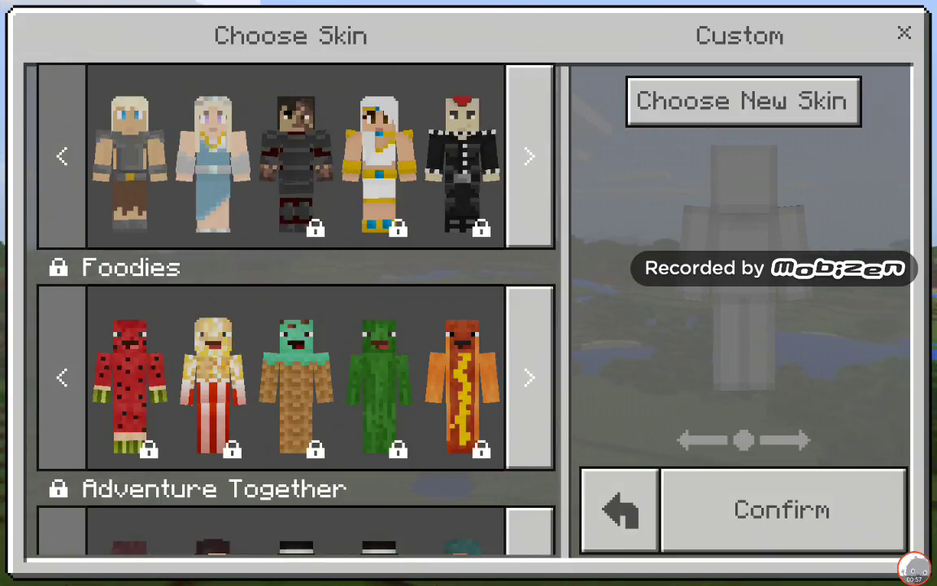
left_click(529, 377)
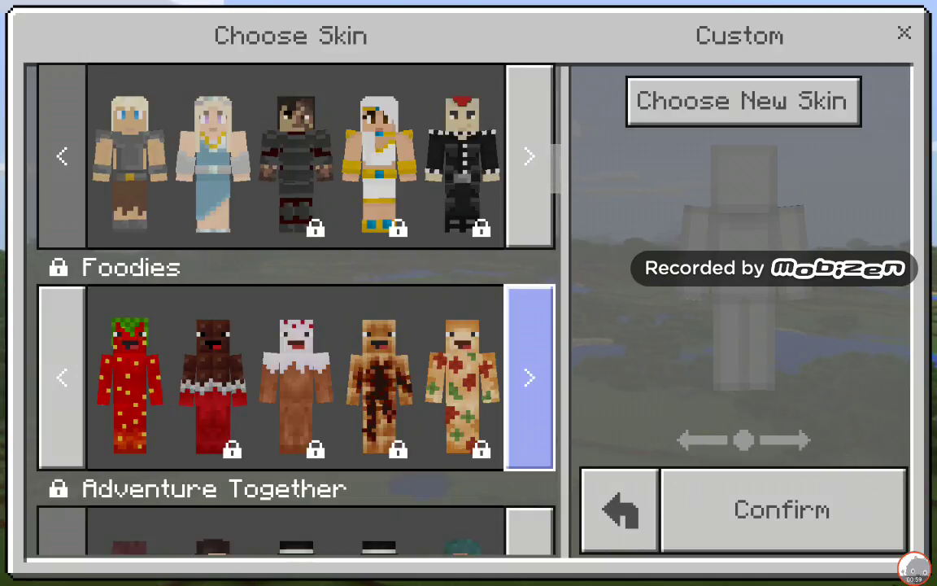
left_click(528, 377)
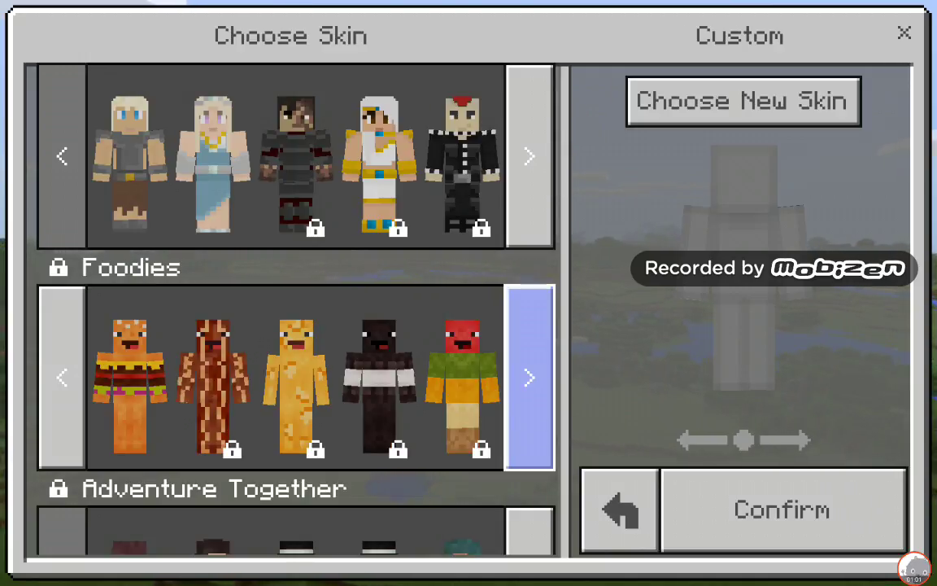
left_click(529, 377)
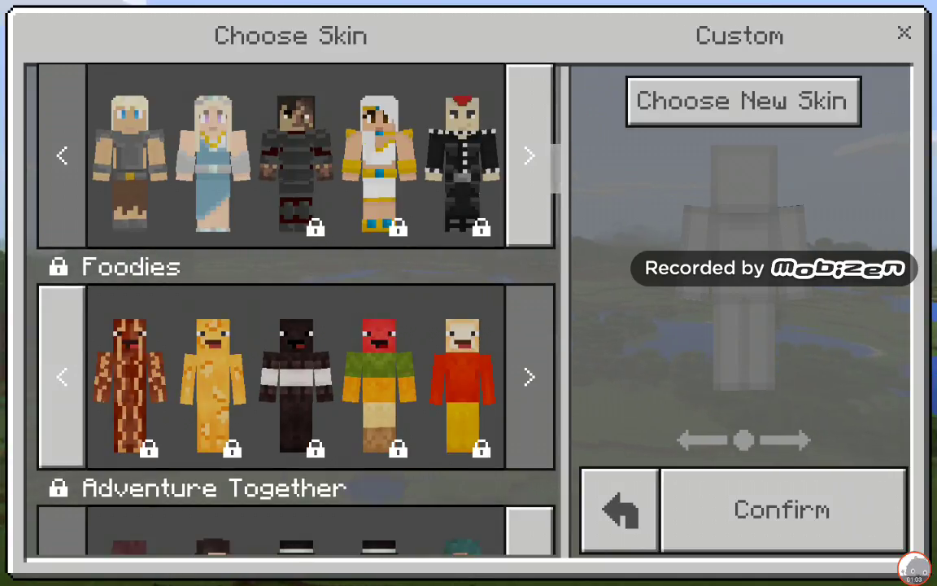
scroll(293, 326, "down", 1)
left_click(529, 374)
left_click(529, 364)
left_click(529, 363)
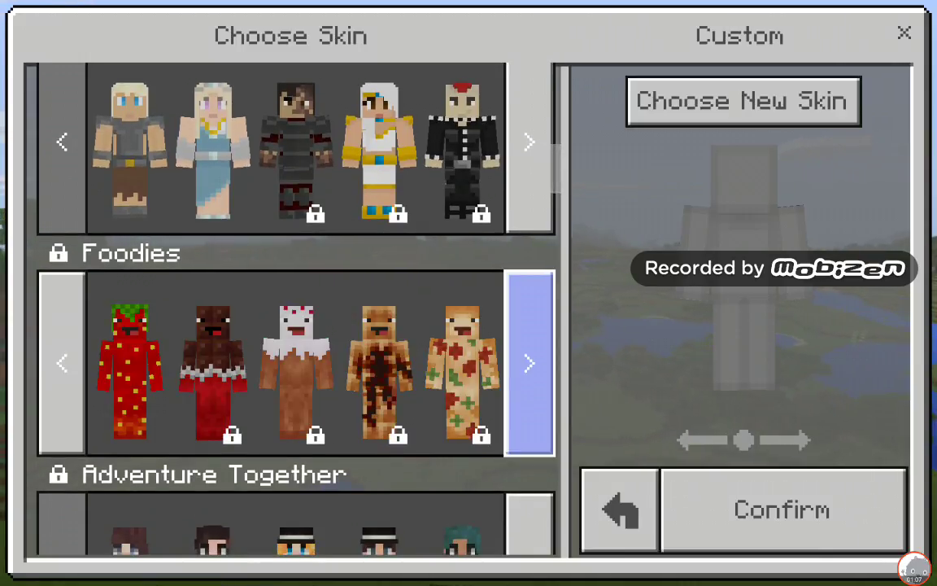
left_click(129, 370)
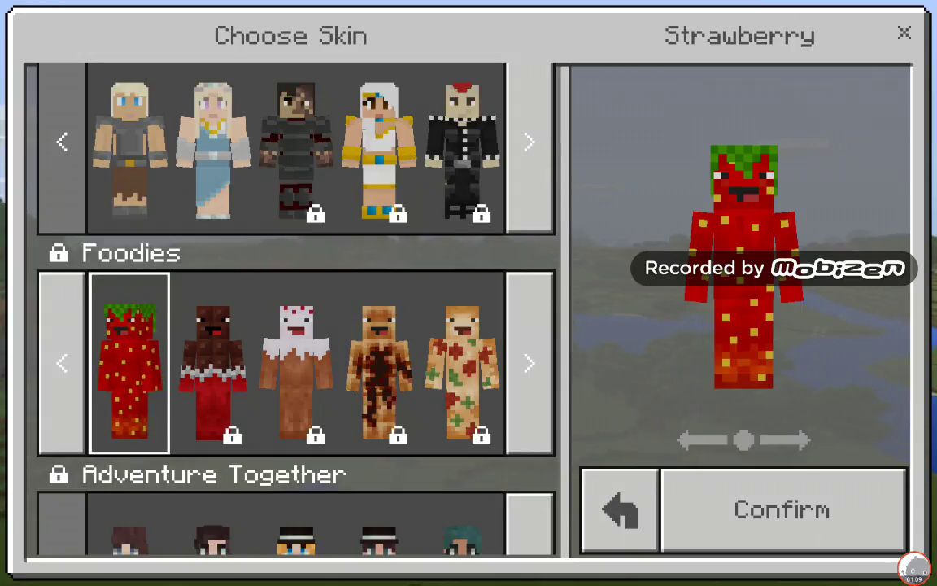
Step: Confirm Strawberry as the player's skin and view the featured servers on the Play screen
left_click(782, 511)
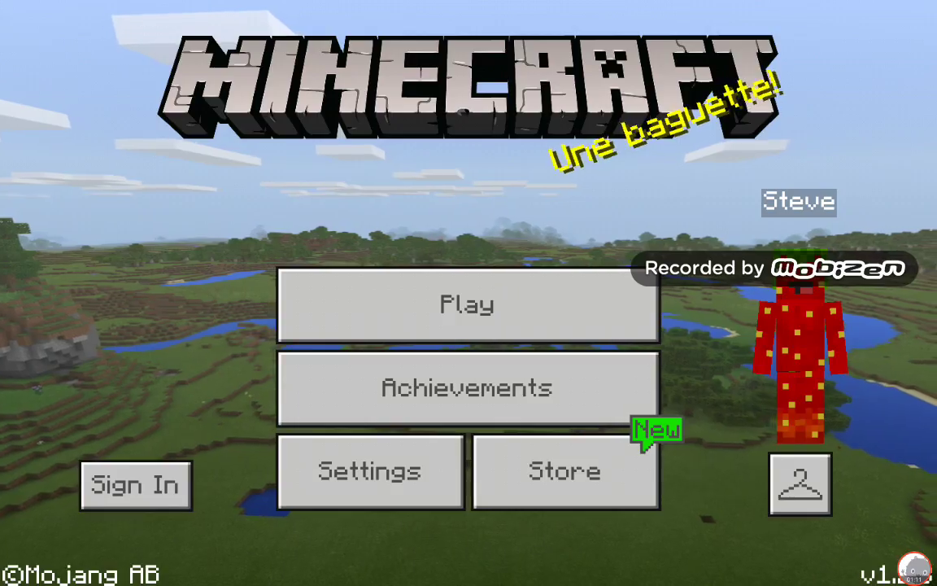
left_click(467, 307)
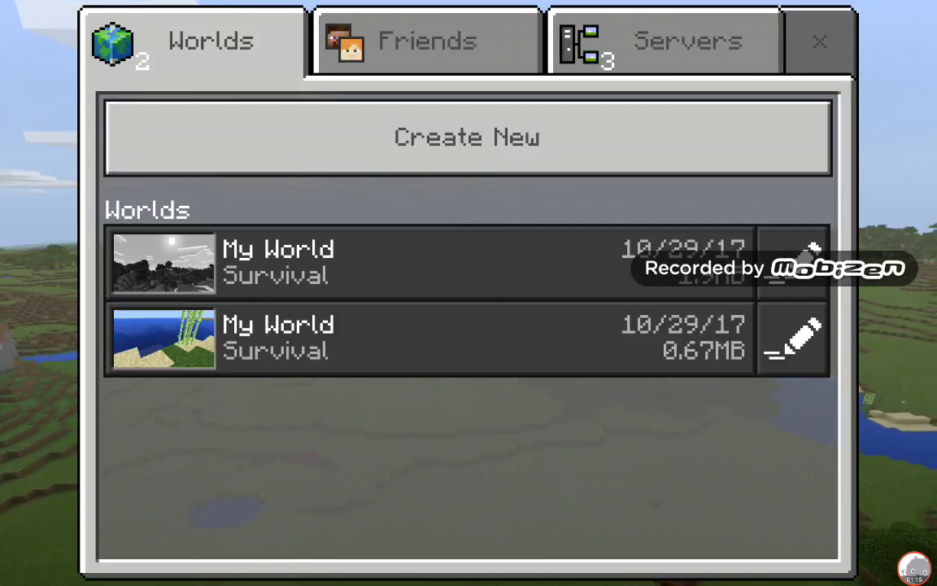
left_click(667, 40)
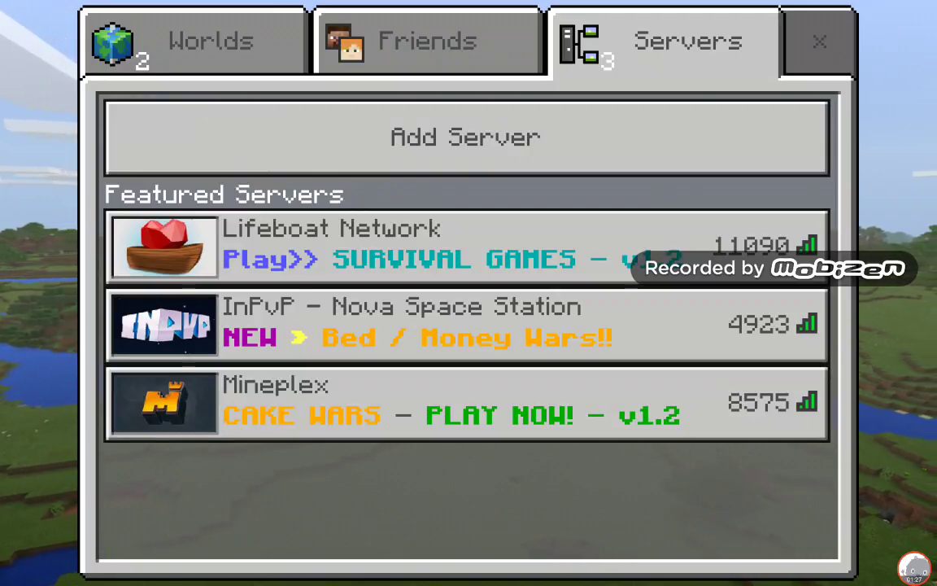
Step: Check the Friends list, try the InPvP server, close its sign-in prompt and return to Worlds
left_click(195, 41)
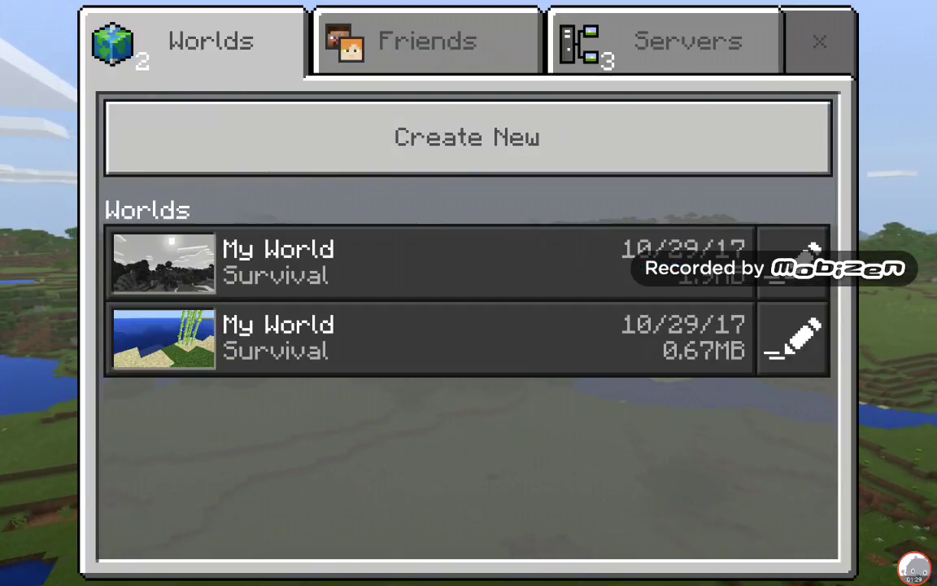
left_click(427, 41)
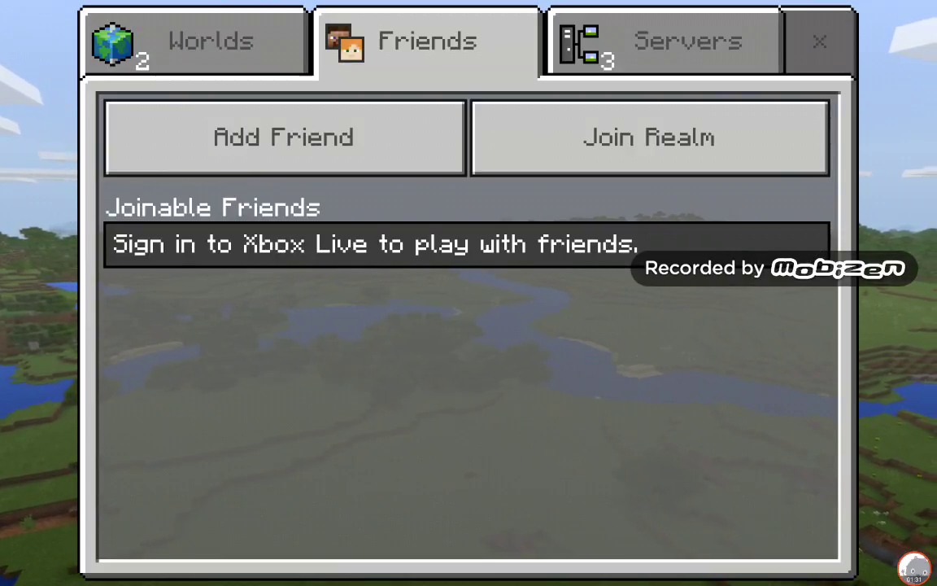
left_click(687, 40)
left_click(466, 324)
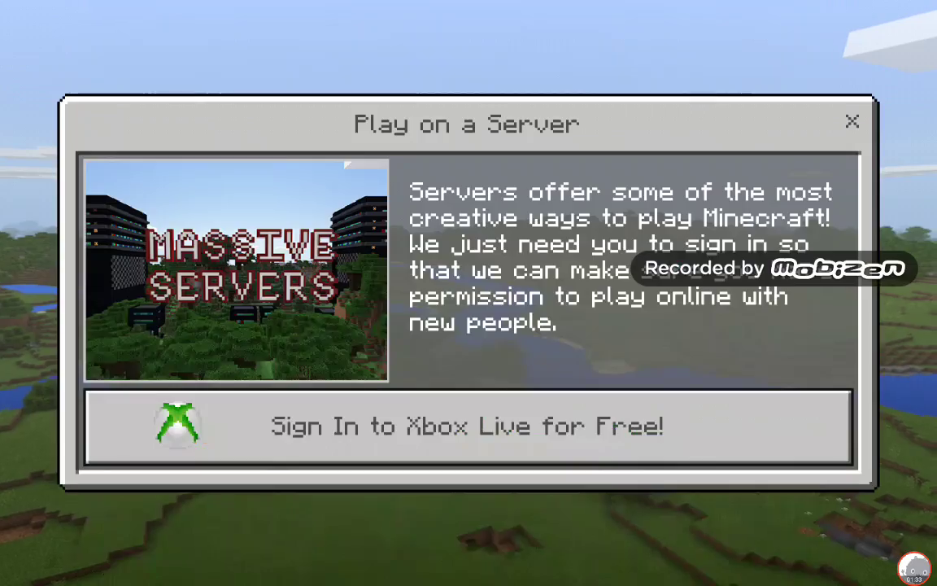
left_click(852, 122)
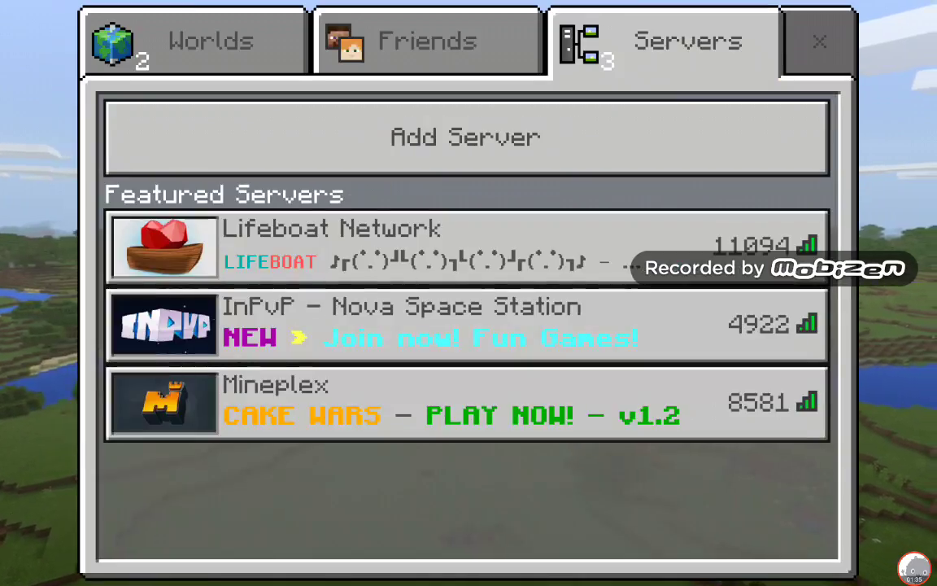
left_click(196, 40)
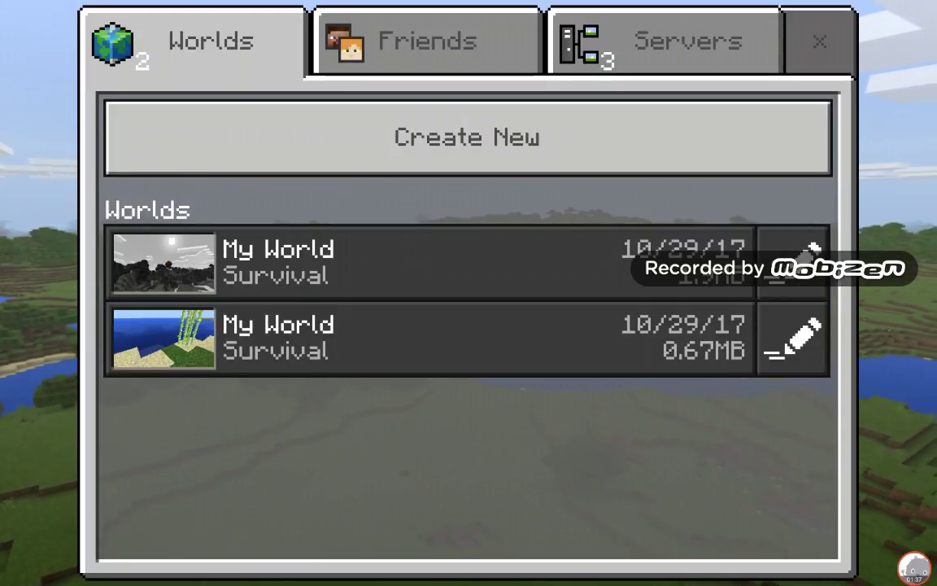
Step: Switch the Play screen to the Friends tab showing no joinable friends
left_click(427, 41)
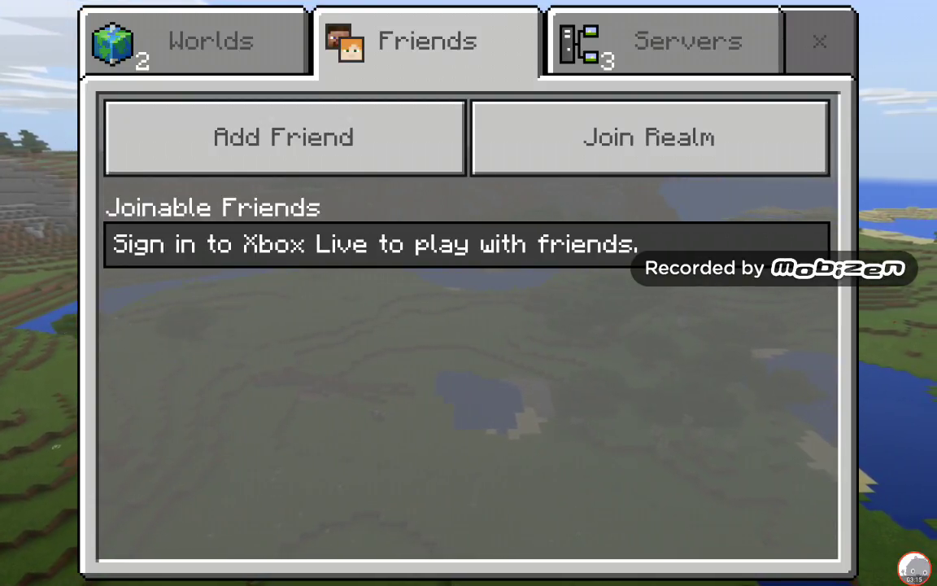
Step: Pull down and dismiss the device notification panel, then zoom into the FlipaClip drawing
left_click_drag(685, 4, 686, 440)
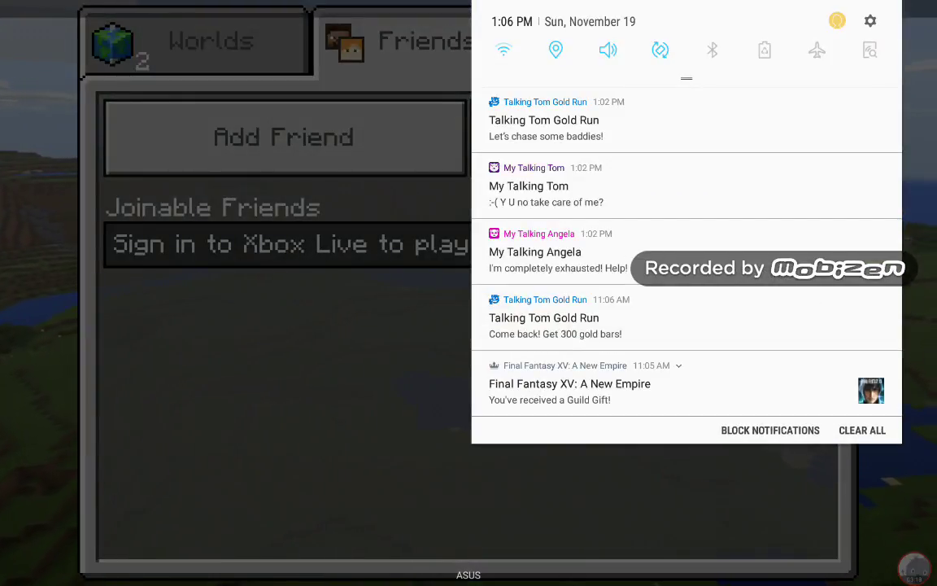
key("Escape")
left_click(914, 568)
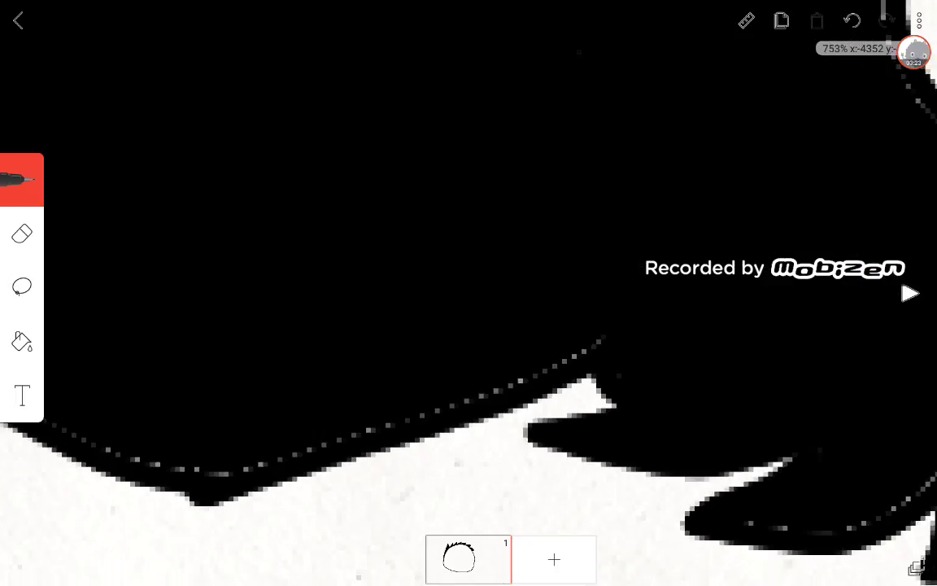
scroll(488, 244, "up", 5)
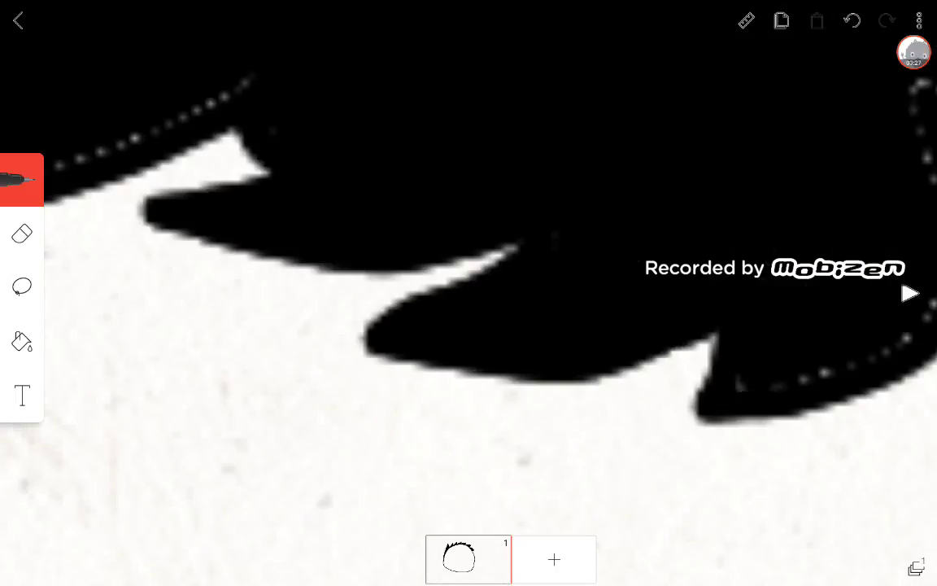
scroll(488, 245, "down", 3)
scroll(468, 244, "up", 2)
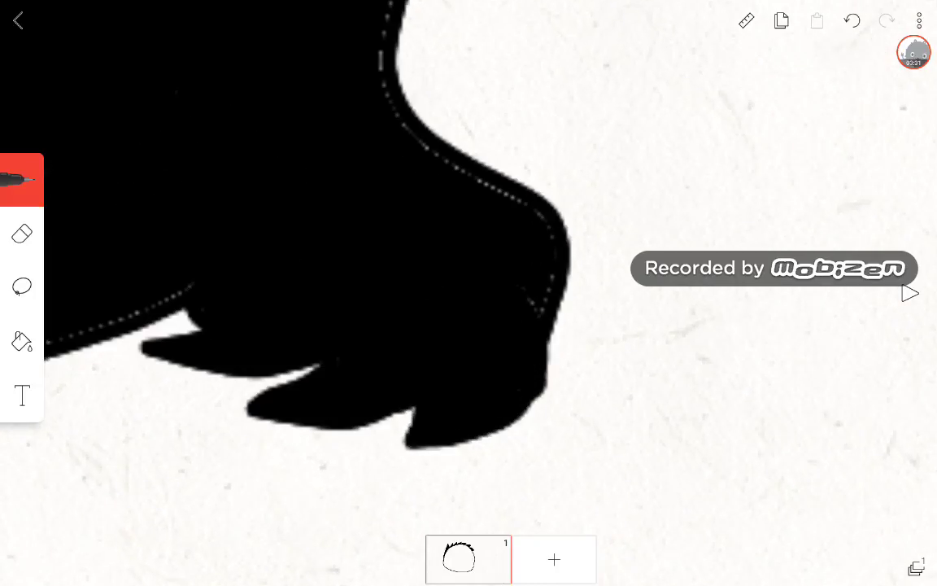
Step: Paint black over the dotted upper-right edge and the white dots along the spike
left_click_drag(560, 236, 431, 152)
scroll(285, 293, "down", 3)
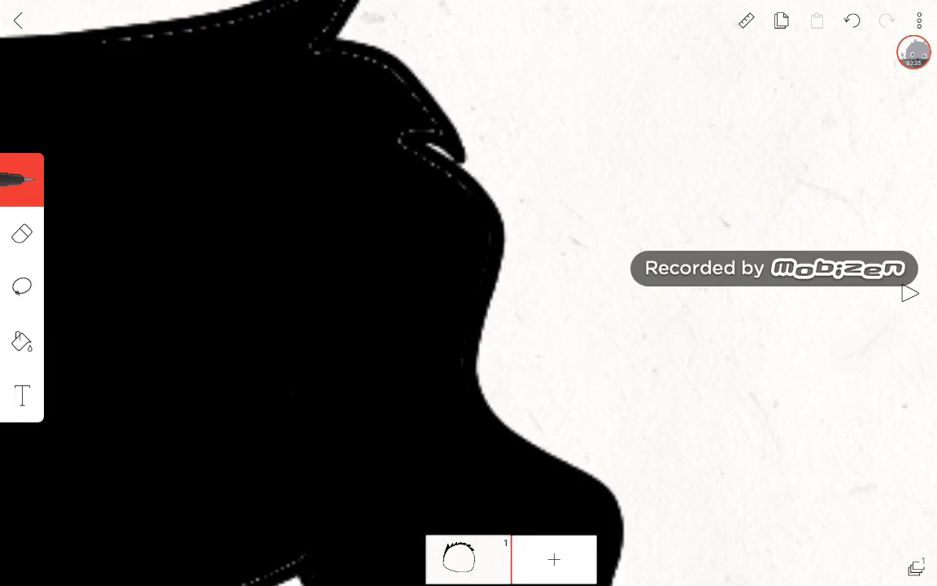
scroll(411, 97, "up", 5)
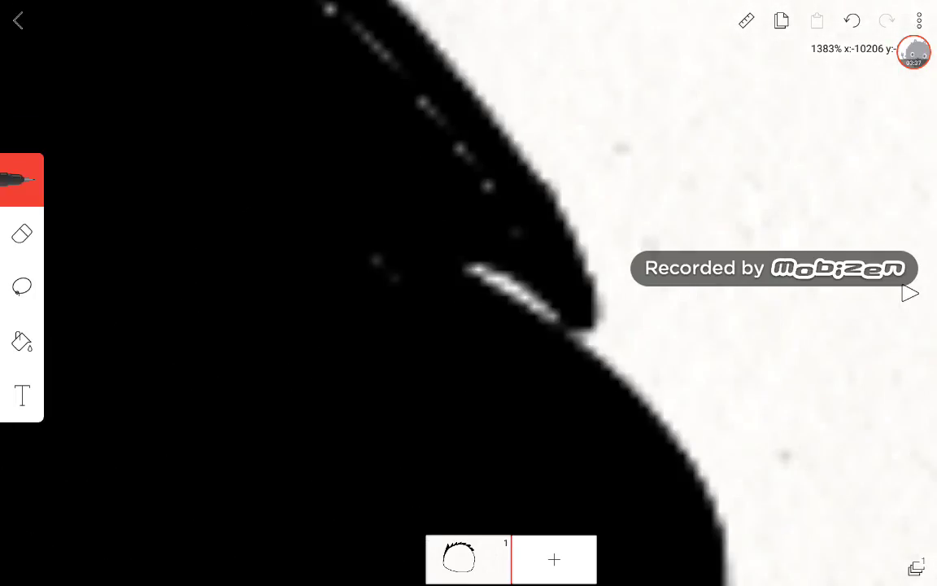
scroll(407, 244, "down", 3)
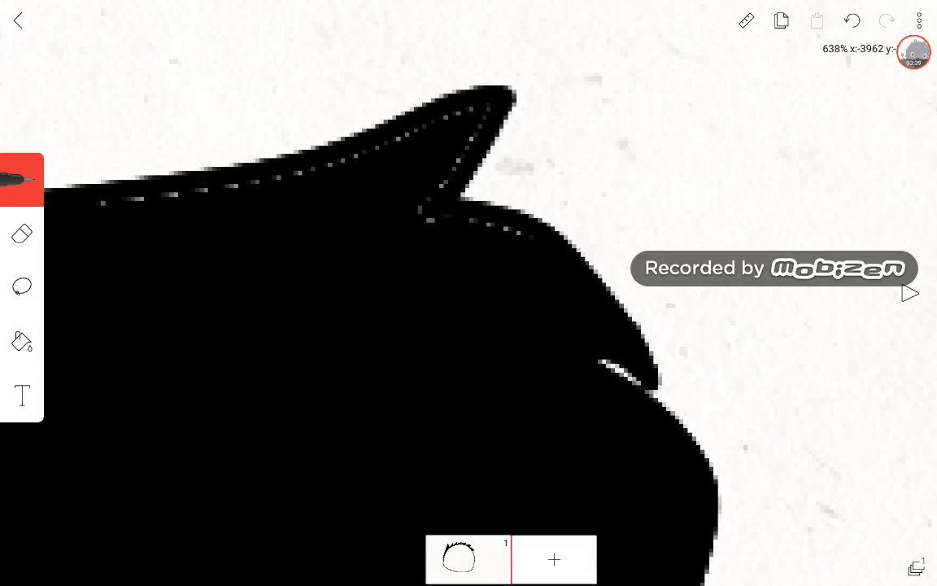
scroll(407, 245, "up", 4)
mouse_move(488, 253)
left_mouse_down()
mouse_move(379, 106)
mouse_move(433, 4)
left_mouse_up()
scroll(468, 293, "up", 1)
left_click_drag(505, 29, 101, 159)
Step: Blacken the dotted lower-left curve and round off the shape's bottom corner
scroll(469, 293, "down", 3)
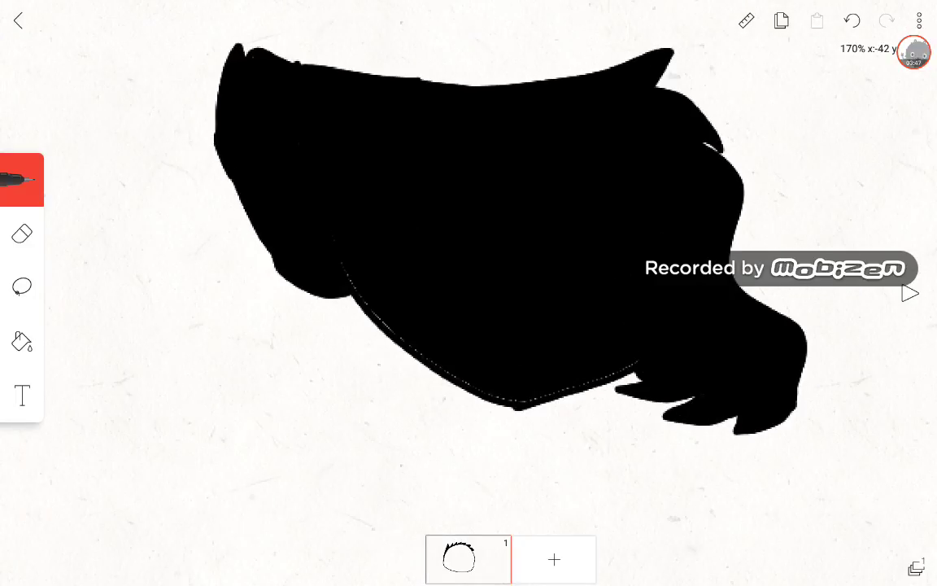
mouse_move(256, 212)
left_mouse_down()
mouse_move(284, 262)
mouse_move(333, 304)
left_mouse_up()
scroll(468, 293, "up", 5)
scroll(468, 293, "up", 3)
mouse_move(236, 411)
left_mouse_down()
mouse_move(309, 427)
mouse_move(350, 411)
left_mouse_up()
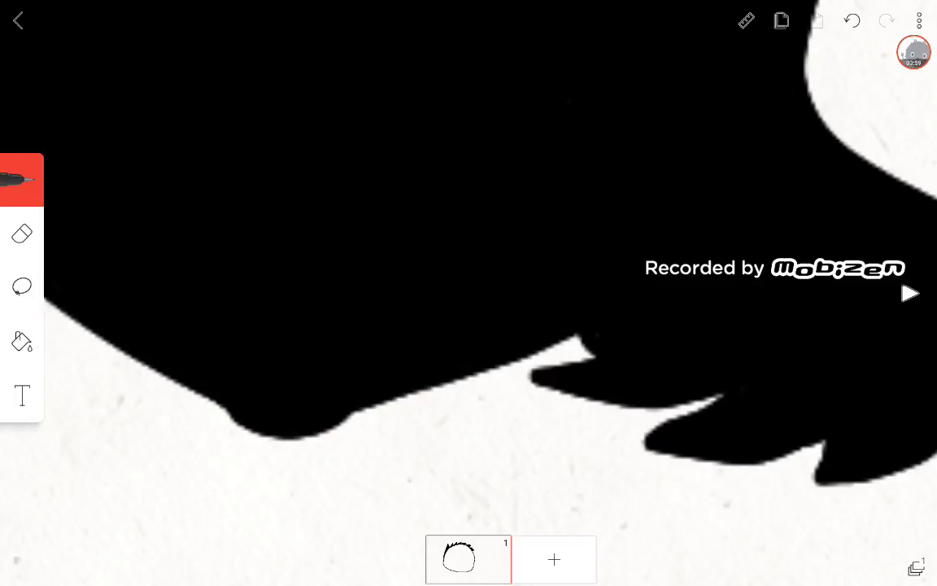
Step: Fill out the lower-left edge and sketch a leg below the body, undoing its curved bottom and right side
left_click_drag(162, 376, 236, 423)
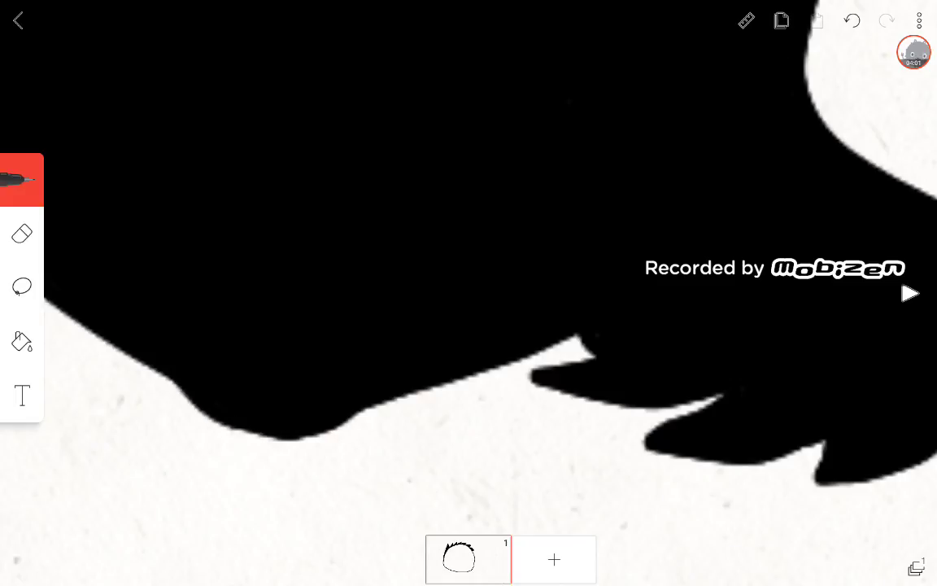
scroll(469, 293, "down", 5)
scroll(469, 244, "up", 5)
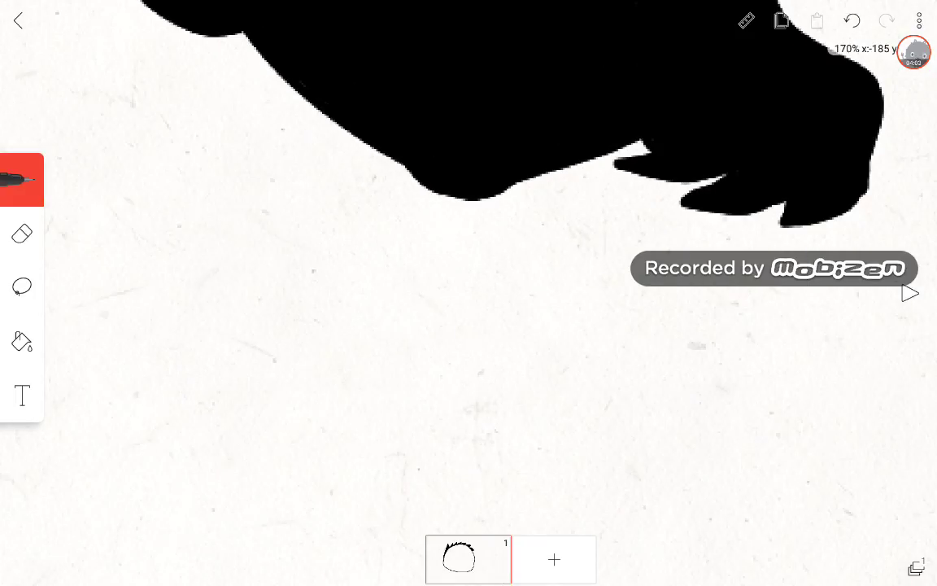
scroll(488, 163, "up", 5)
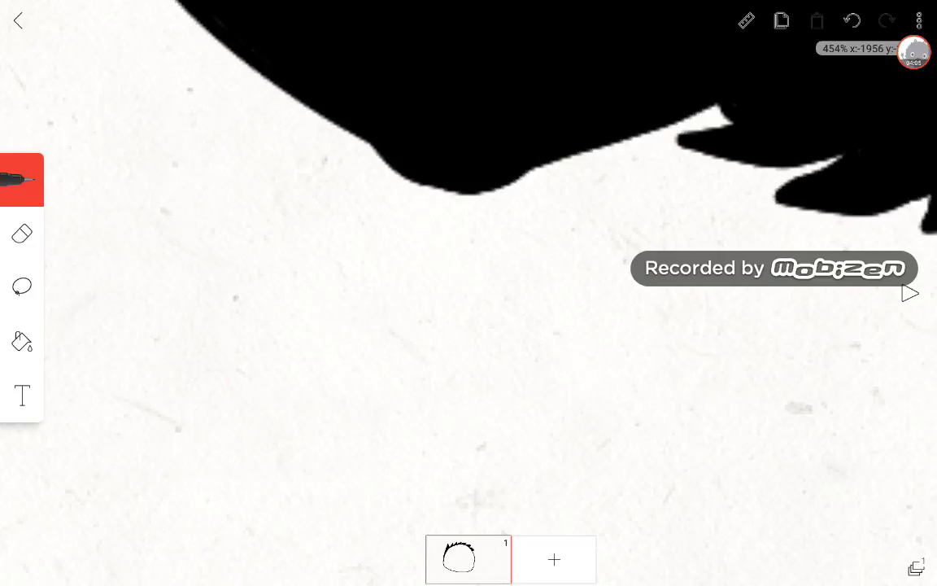
mouse_move(387, 159)
left_mouse_down()
mouse_move(385, 187)
mouse_move(210, 492)
left_mouse_up()
scroll(469, 293, "down", 3)
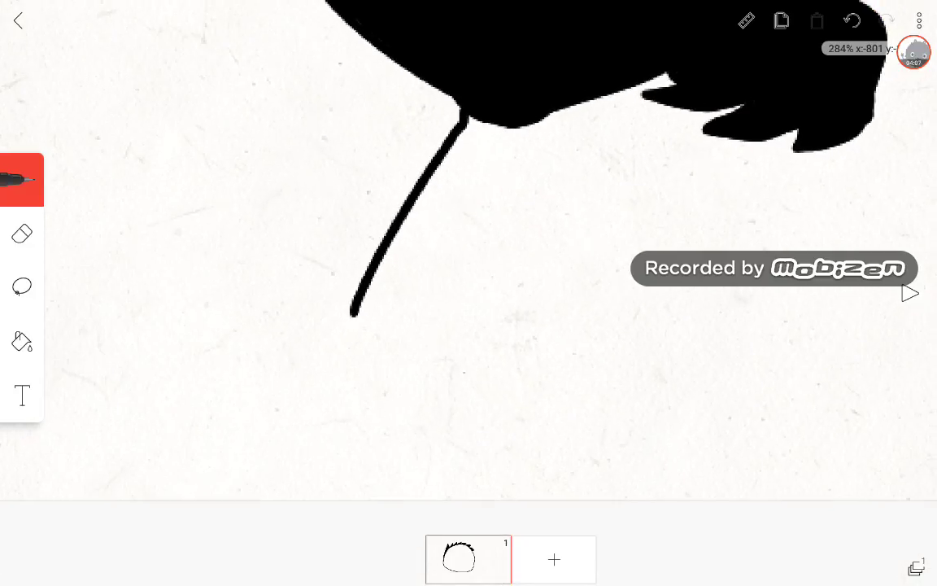
scroll(468, 244, "up", 2)
mouse_move(383, 248)
left_mouse_down()
mouse_move(330, 326)
mouse_move(498, 370)
left_mouse_up()
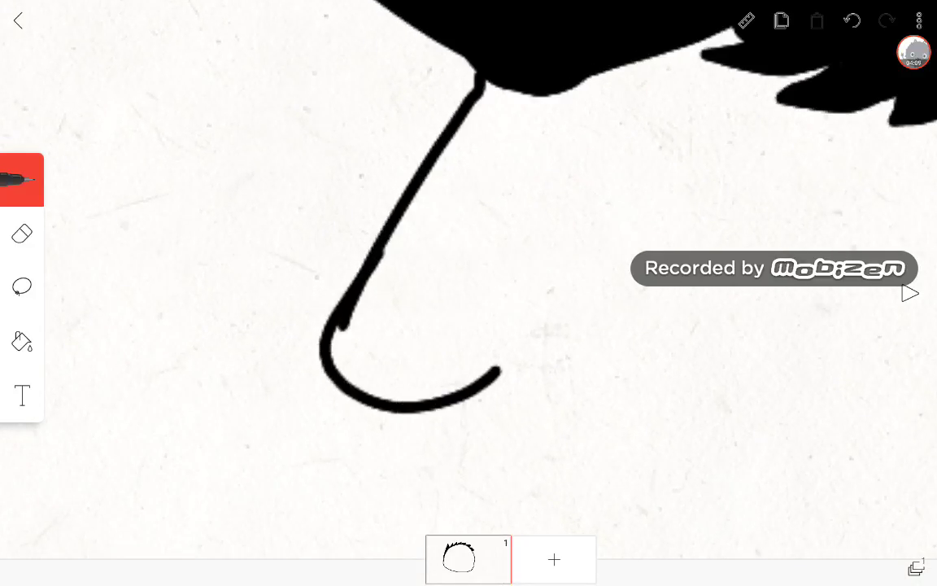
mouse_move(586, 78)
left_mouse_down()
mouse_move(666, 202)
mouse_move(487, 359)
left_mouse_up()
scroll(468, 244, "down", 5)
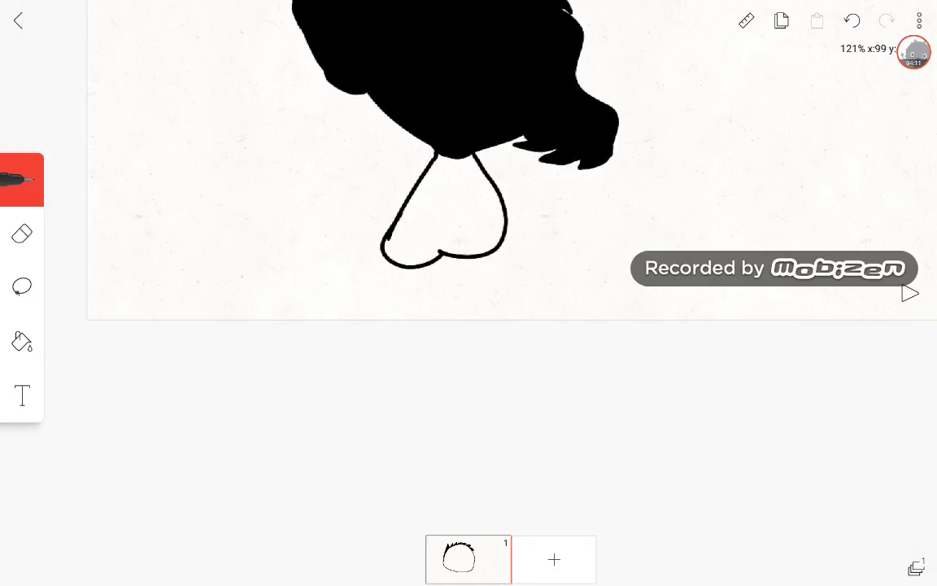
scroll(469, 244, "up", 5)
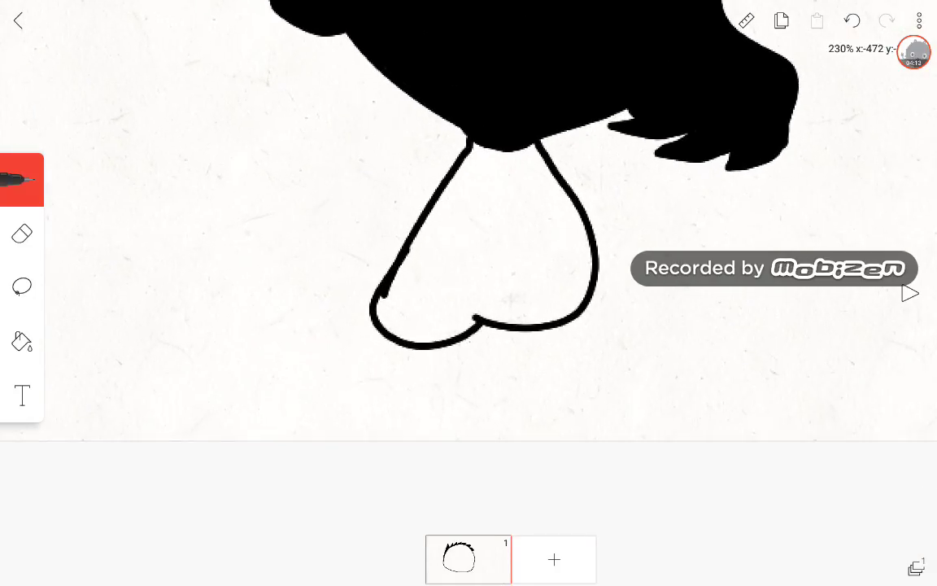
left_click(852, 20)
left_click(852, 20)
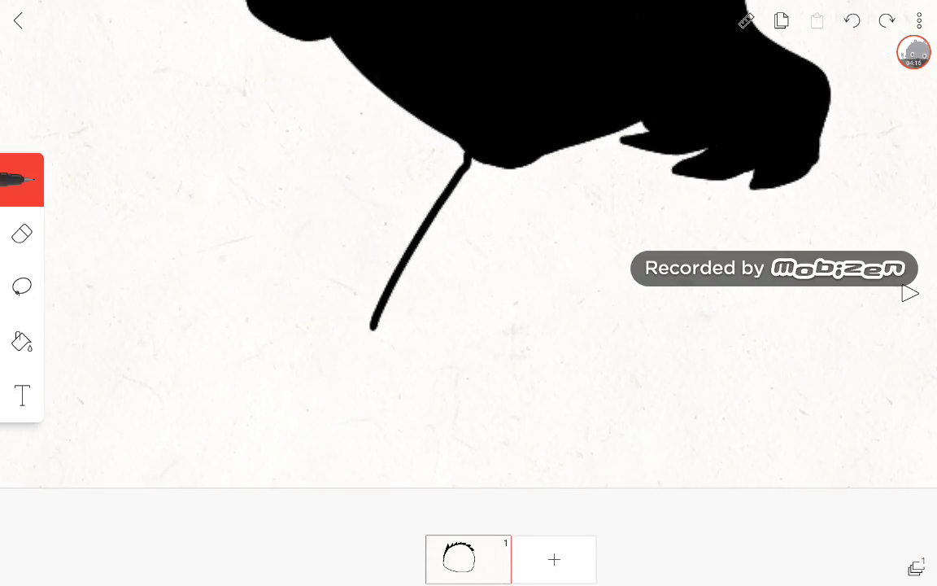
left_click(852, 21)
Step: Redraw the leg outline and add two more leg lines reaching down to the hook
scroll(469, 245, "left", 2)
mouse_move(537, 138)
left_mouse_down()
mouse_move(668, 313)
mouse_move(594, 340)
mouse_move(505, 150)
left_mouse_up()
scroll(569, 244, "up", 2)
mouse_move(527, 115)
left_mouse_down()
mouse_move(548, 172)
mouse_move(701, 349)
mouse_move(687, 405)
left_mouse_up()
scroll(488, 244, "down", 3)
scroll(488, 244, "up", 4)
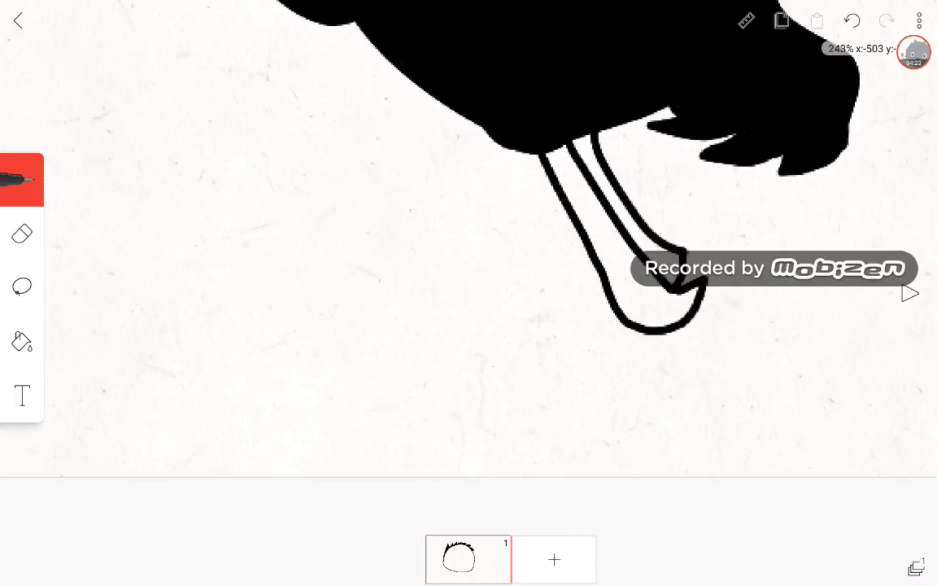
scroll(569, 285, "left", 1)
mouse_move(537, 192)
left_mouse_down()
mouse_move(577, 464)
mouse_move(716, 480)
left_mouse_up()
scroll(632, 354, "down", 5)
scroll(524, 326, "up", 3)
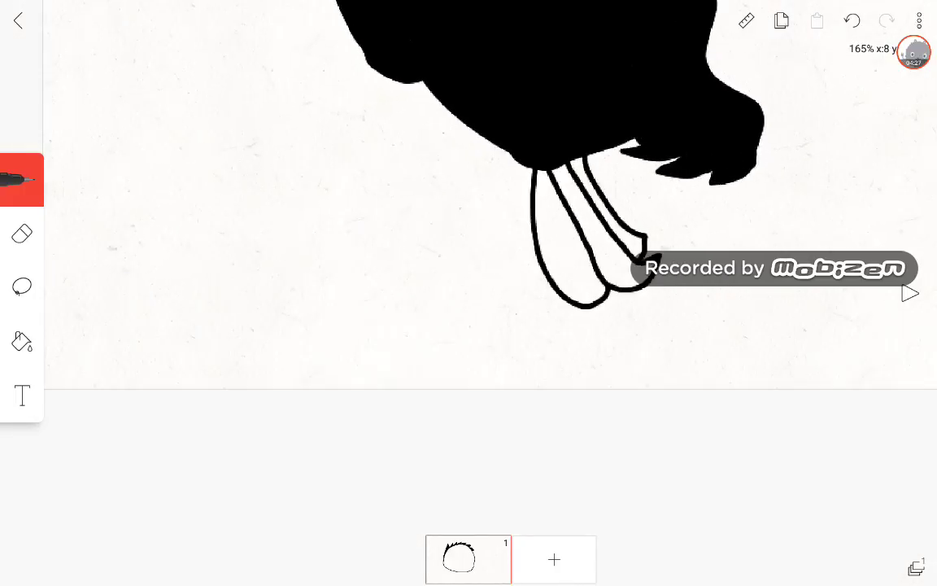
scroll(524, 326, "up", 4)
Step: Draw a long line stretching left from the leg, ending in a hook
mouse_move(523, 281)
left_mouse_down()
mouse_move(472, 236)
mouse_move(155, 136)
mouse_move(205, 213)
left_mouse_up()
scroll(468, 293, "left", 3)
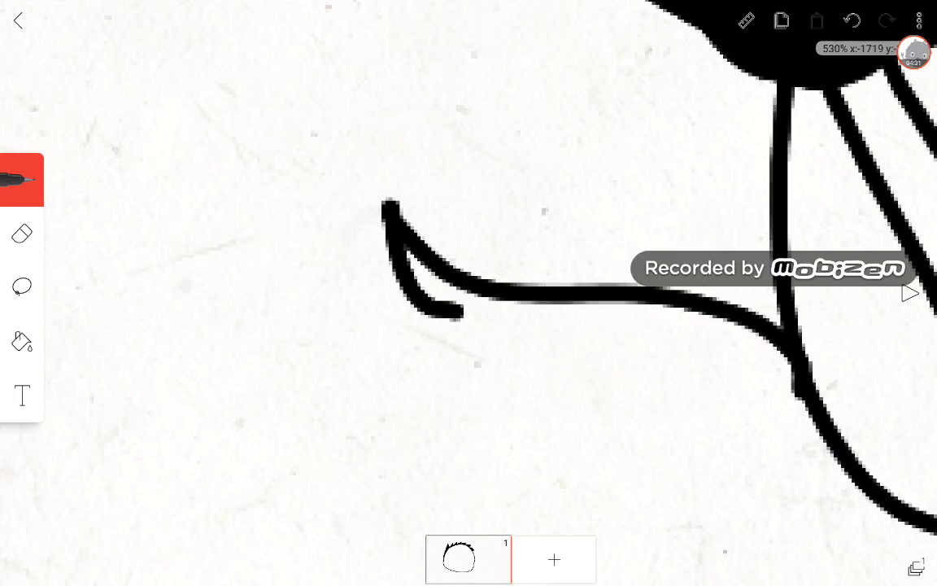
mouse_move(391, 236)
left_mouse_down()
mouse_move(188, 172)
mouse_move(142, 85)
mouse_move(142, 240)
left_mouse_up()
scroll(469, 293, "down", 2)
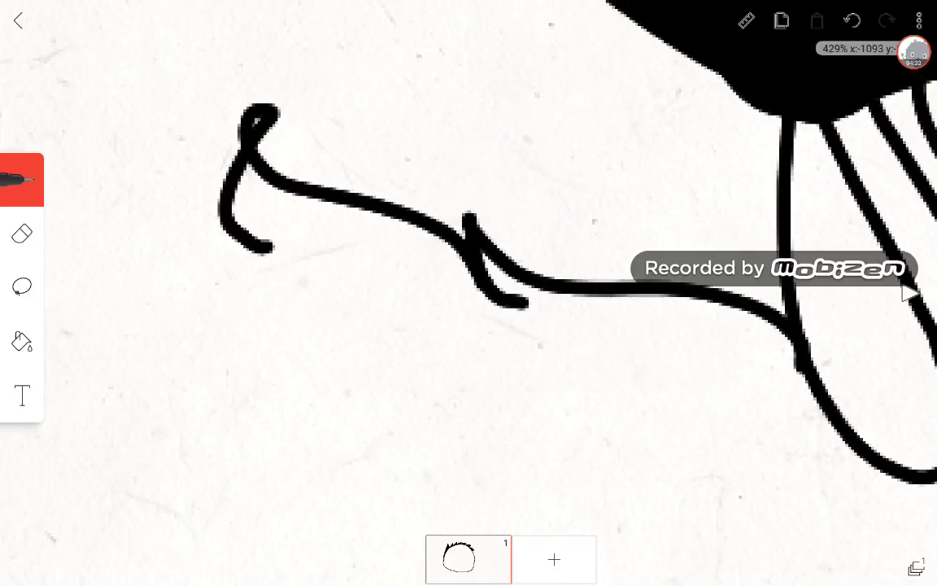
scroll(468, 293, "up", 2)
left_click(852, 20)
mouse_move(631, 280)
left_mouse_down()
mouse_move(487, 205)
mouse_move(147, 145)
mouse_move(170, 346)
mouse_move(187, 252)
mouse_move(94, 460)
mouse_move(268, 548)
left_mouse_up()
scroll(468, 293, "down", 3)
scroll(468, 293, "up", 2)
Step: Try drawing the foot's bottom edge toward the legs, then undo those outline strokes
mouse_move(131, 322)
left_mouse_down()
mouse_move(319, 373)
mouse_move(486, 289)
mouse_move(635, 295)
left_mouse_up()
scroll(469, 293, "down", 5)
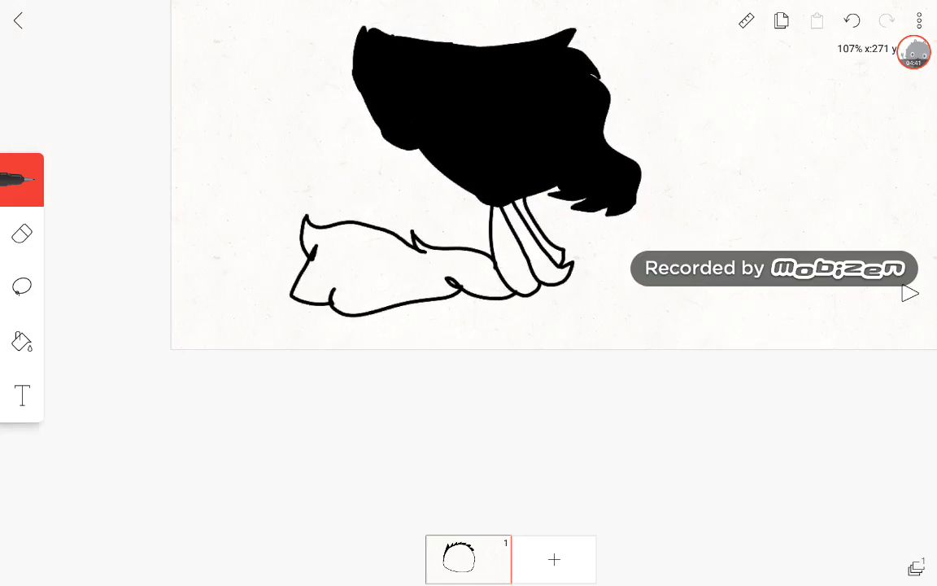
scroll(468, 244, "up", 2)
left_click(852, 21)
left_click(852, 20)
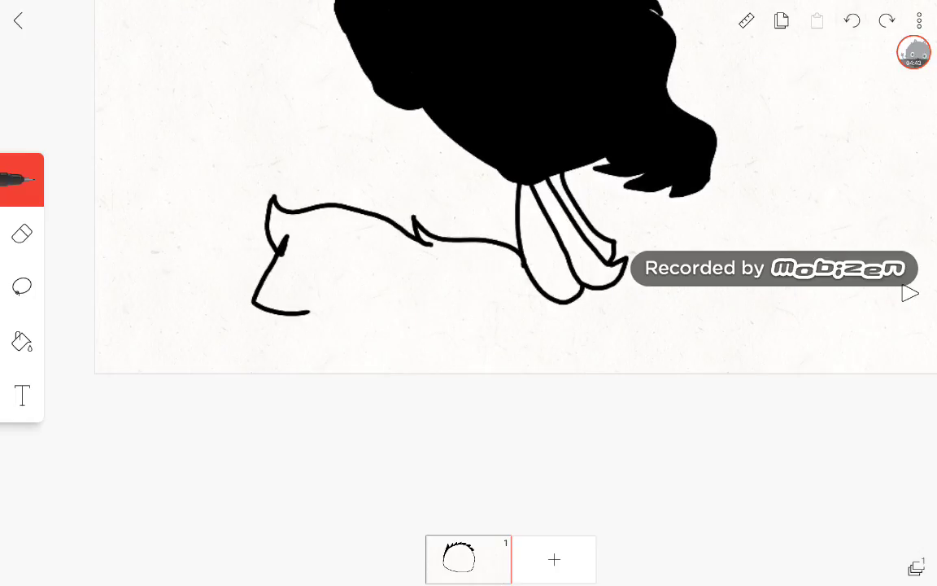
scroll(469, 244, "up", 2)
scroll(469, 244, "up", 1)
mouse_move(264, 338)
left_mouse_down()
mouse_move(303, 323)
mouse_move(413, 337)
mouse_move(643, 295)
left_mouse_up()
left_click(851, 20)
left_click(852, 21)
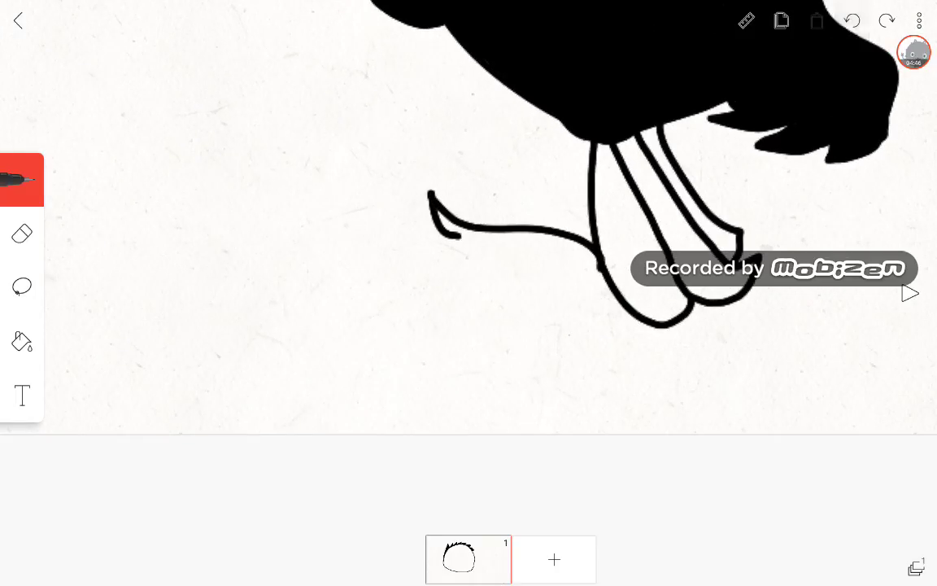
left_click(852, 20)
Step: Draw a furry zigzag outline leftward into a clawed foot and close it back to the leg
scroll(619, 244, "up", 3)
mouse_move(593, 295)
left_mouse_down()
mouse_move(379, 342)
mouse_move(427, 377)
mouse_move(309, 402)
mouse_move(346, 434)
left_mouse_up()
mouse_move(308, 404)
left_mouse_down()
mouse_move(226, 456)
mouse_move(268, 456)
mouse_move(268, 527)
mouse_move(321, 541)
left_mouse_up()
mouse_move(351, 480)
left_mouse_down()
mouse_move(379, 521)
mouse_move(533, 480)
mouse_move(569, 446)
mouse_move(664, 423)
left_mouse_up()
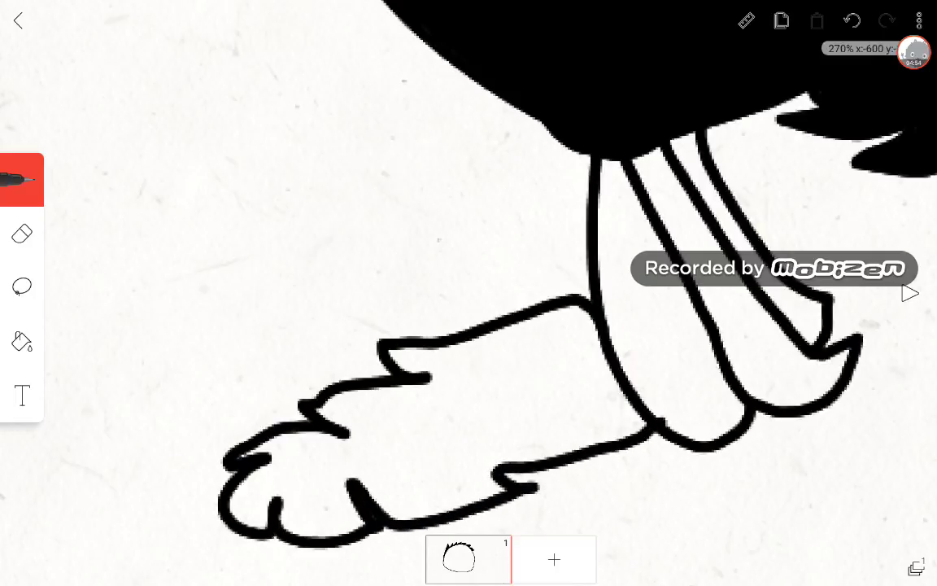
scroll(488, 285, "down", 5)
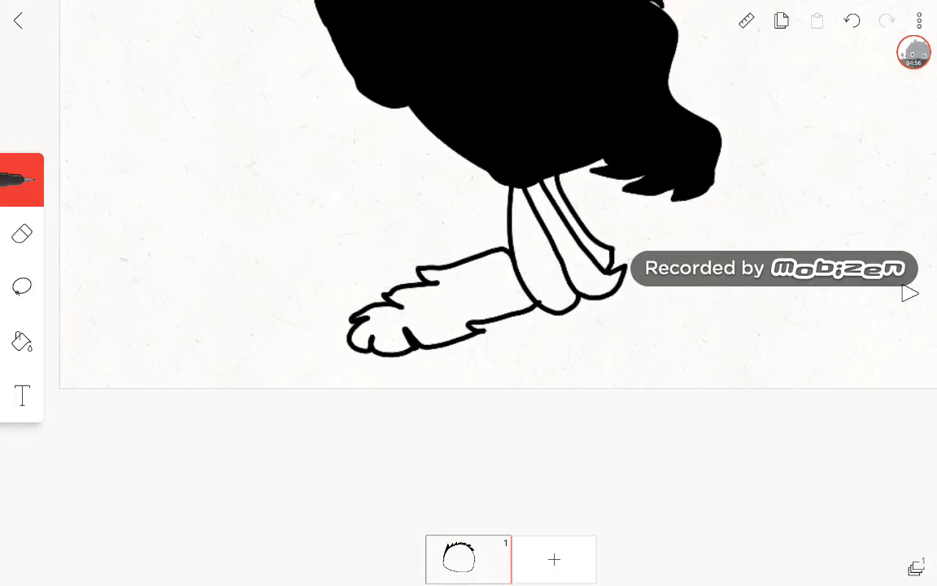
Step: Fill the foot, leg strips and inner leg gap black, then return to freehand drawing
scroll(488, 244, "up", 3)
left_click(22, 342)
left_click(376, 345)
left_click(554, 228)
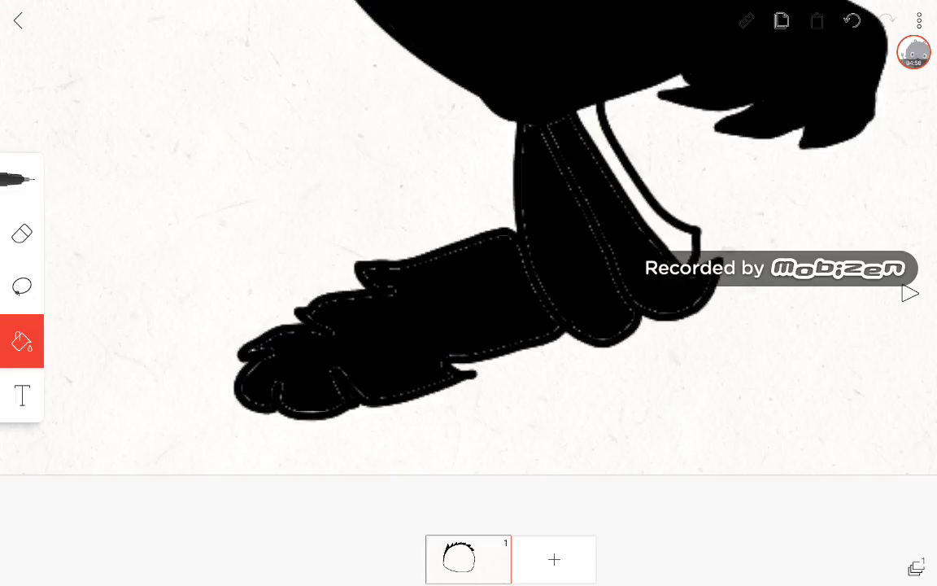
left_click(647, 195)
scroll(488, 244, "up", 5)
left_click(22, 179)
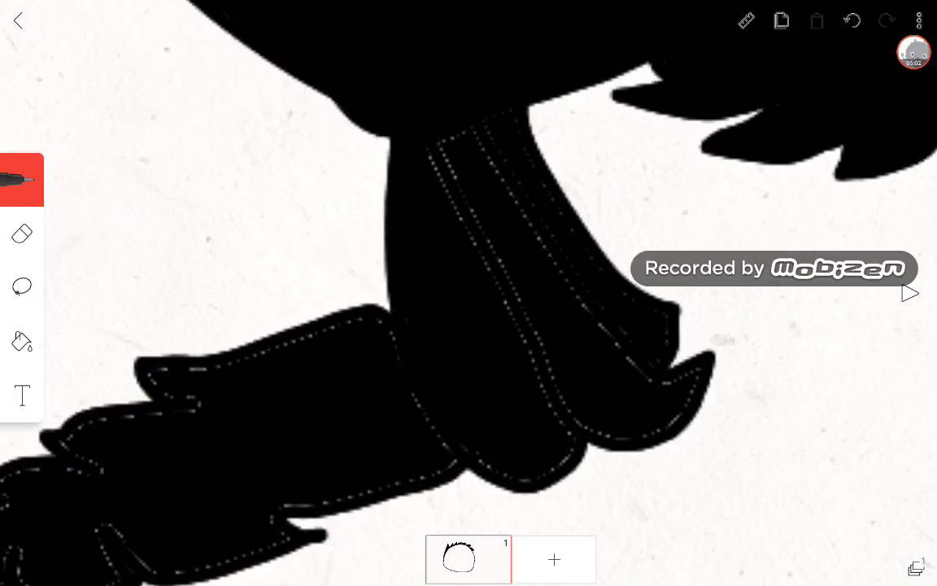
Step: Cover the dotted outline along the leg's upper edge and around the foot in black
scroll(529, 325, "up", 2)
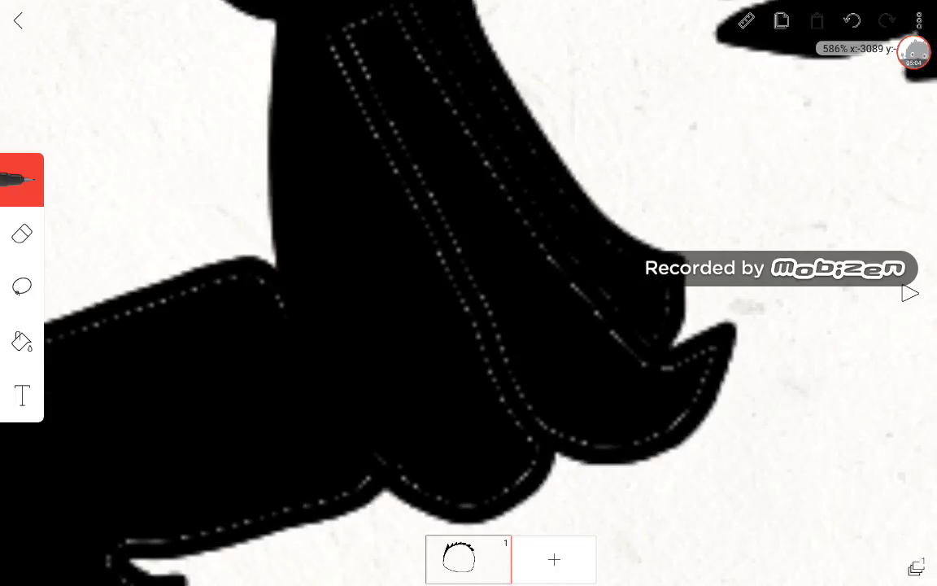
left_click_drag(411, 104, 561, 313)
mouse_move(446, 47)
left_mouse_down()
mouse_move(503, 145)
mouse_move(557, 205)
left_mouse_up()
left_click_drag(552, 297, 572, 320)
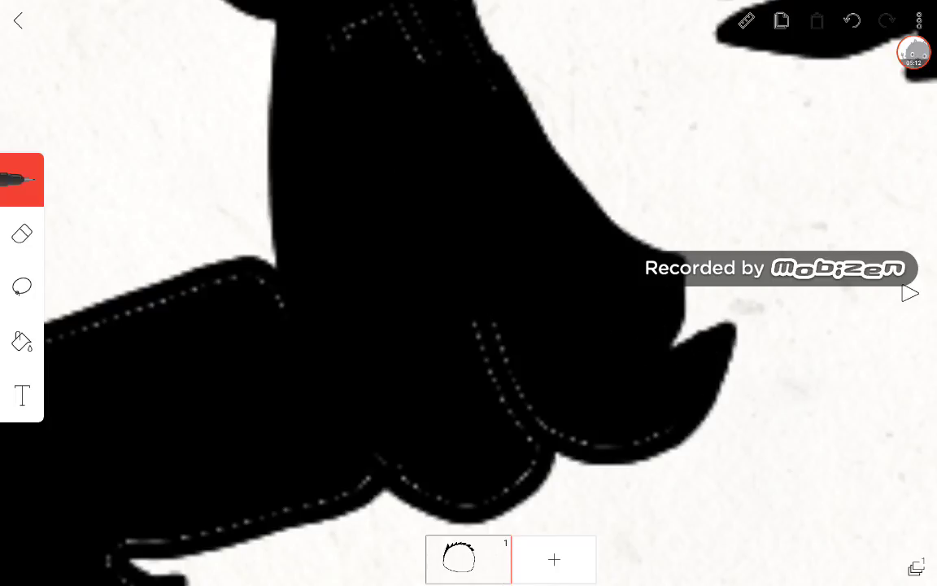
left_click_drag(677, 437, 581, 439)
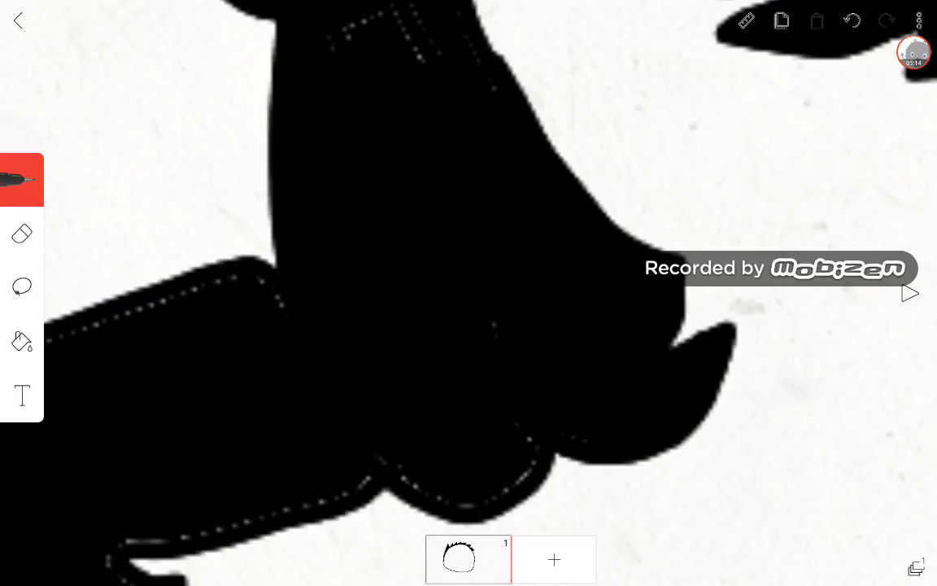
left_click_drag(378, 461, 401, 483)
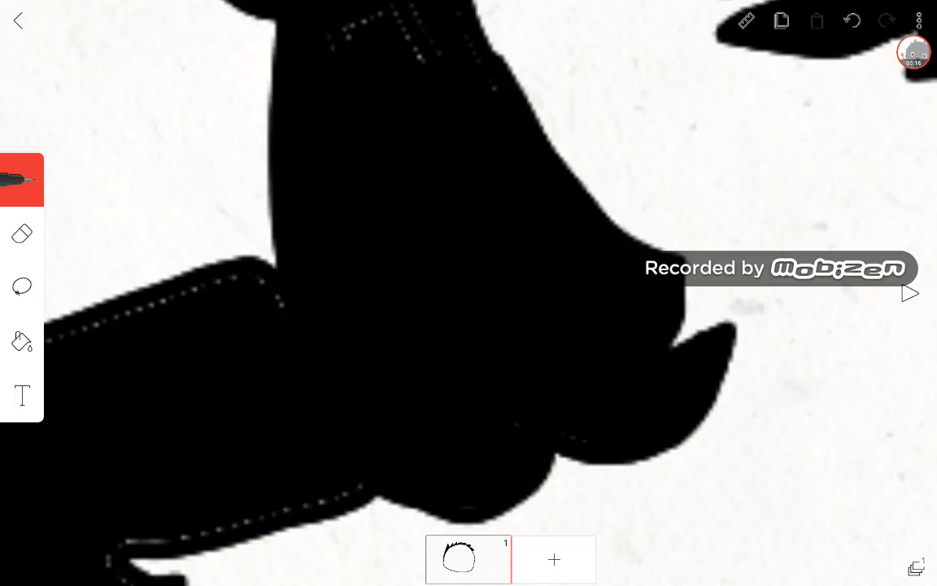
Step: Paint over the white gaps on the left and upper edges and the grey dotted marks, then zoom out
scroll(468, 293, "up", 3)
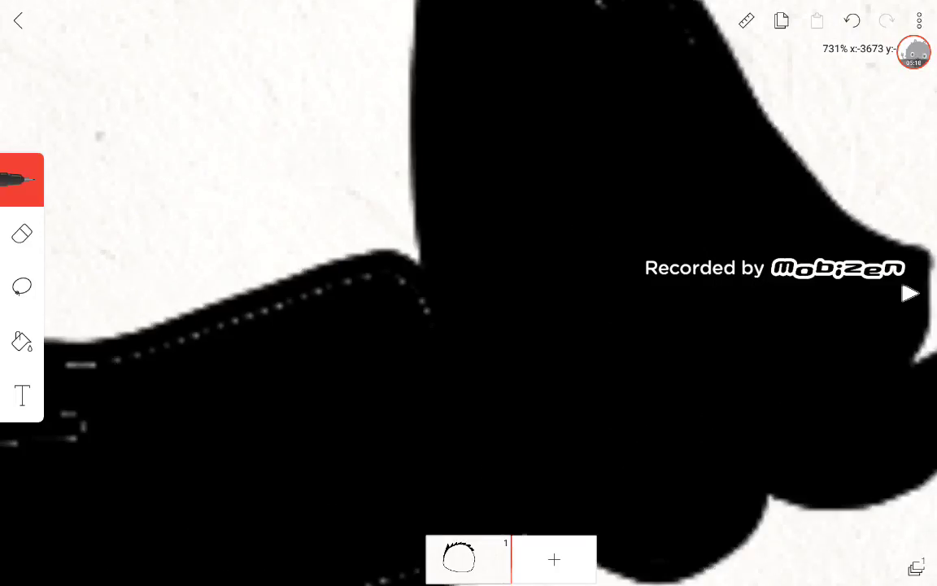
scroll(469, 293, "down", 4)
scroll(469, 292, "up", 2)
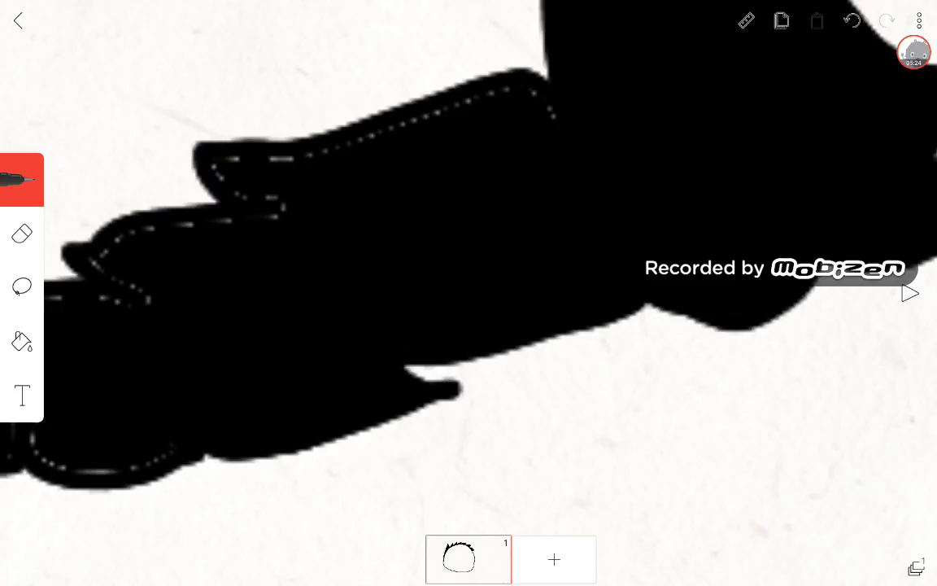
scroll(469, 293, "down", 1)
scroll(469, 293, "up", 2)
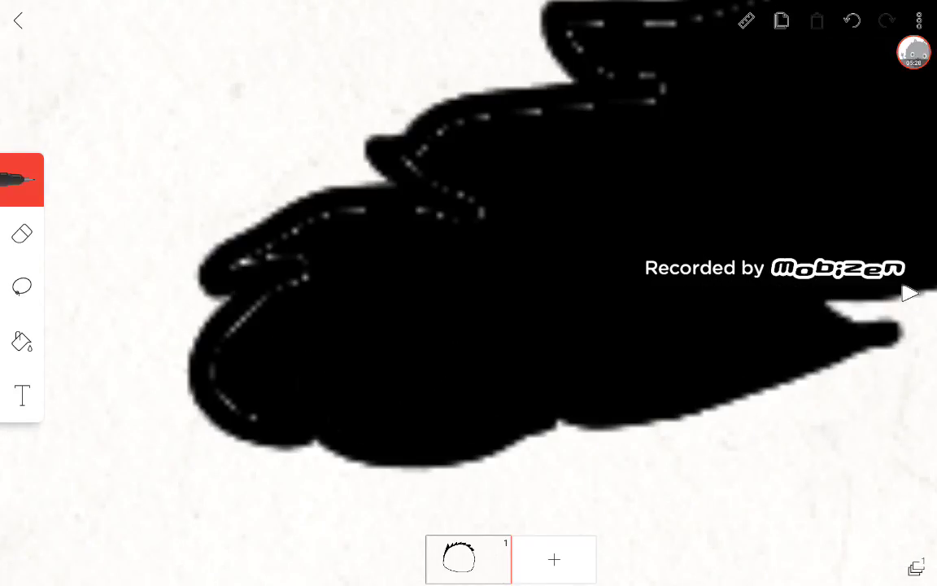
mouse_move(207, 362)
left_mouse_down()
mouse_move(252, 259)
mouse_move(309, 214)
left_mouse_up()
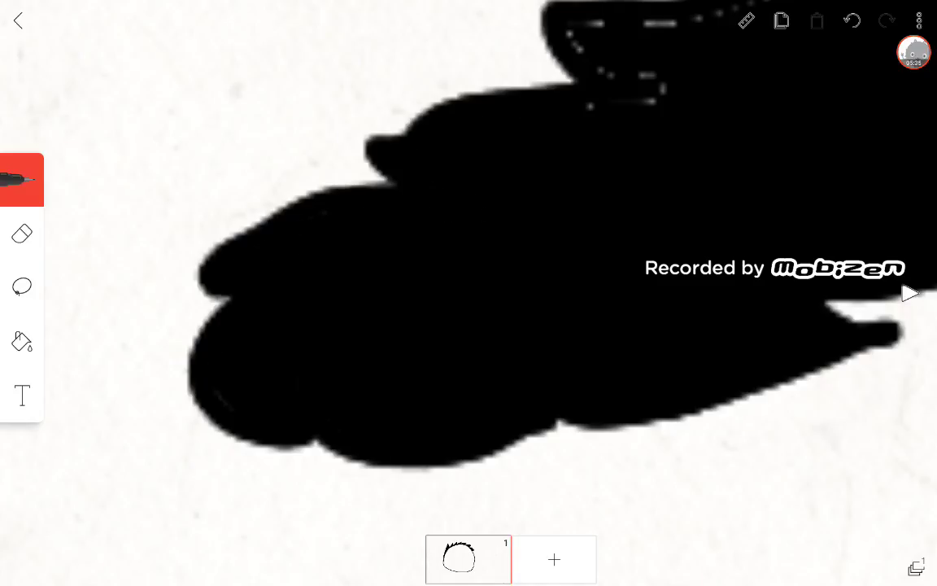
scroll(489, 244, "up", 5)
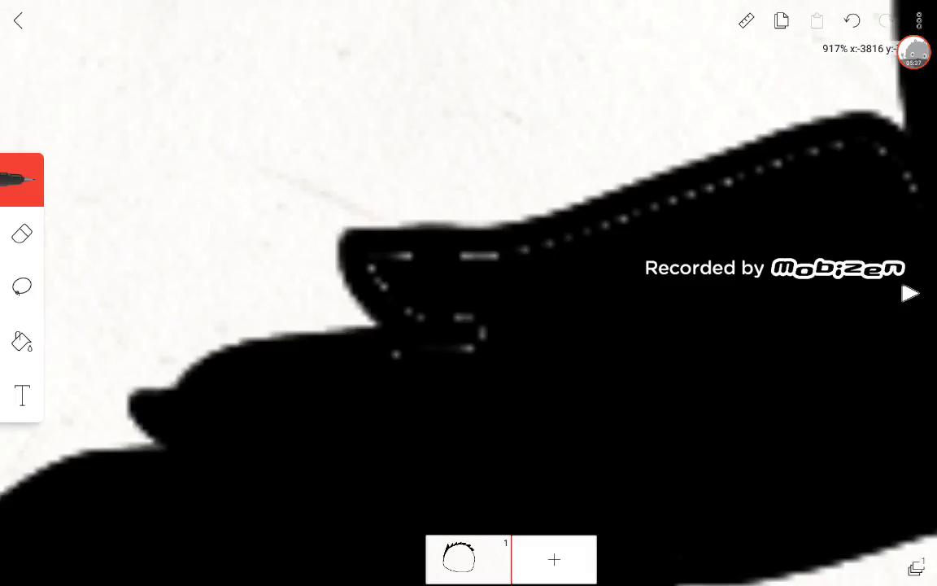
left_click_drag(381, 256, 569, 234)
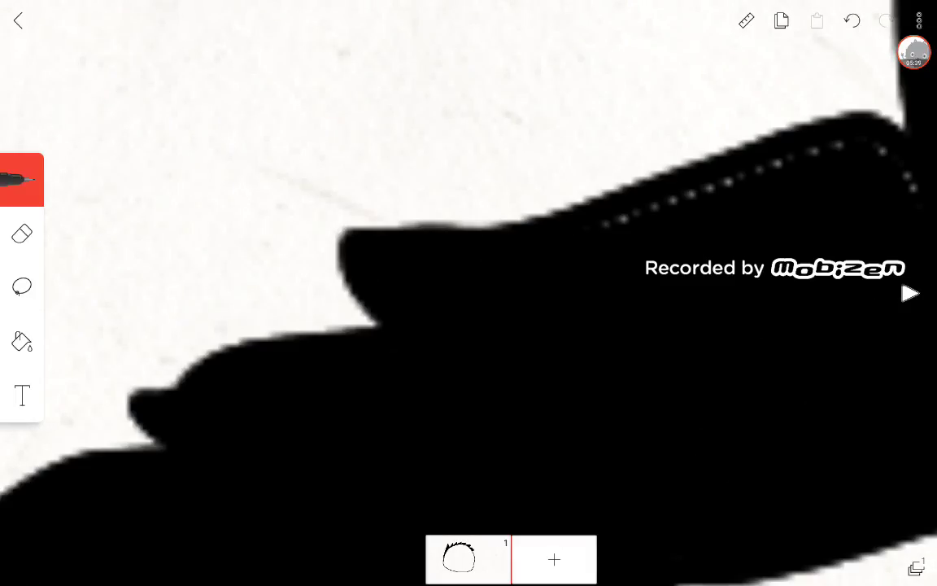
scroll(469, 293, "down", 5)
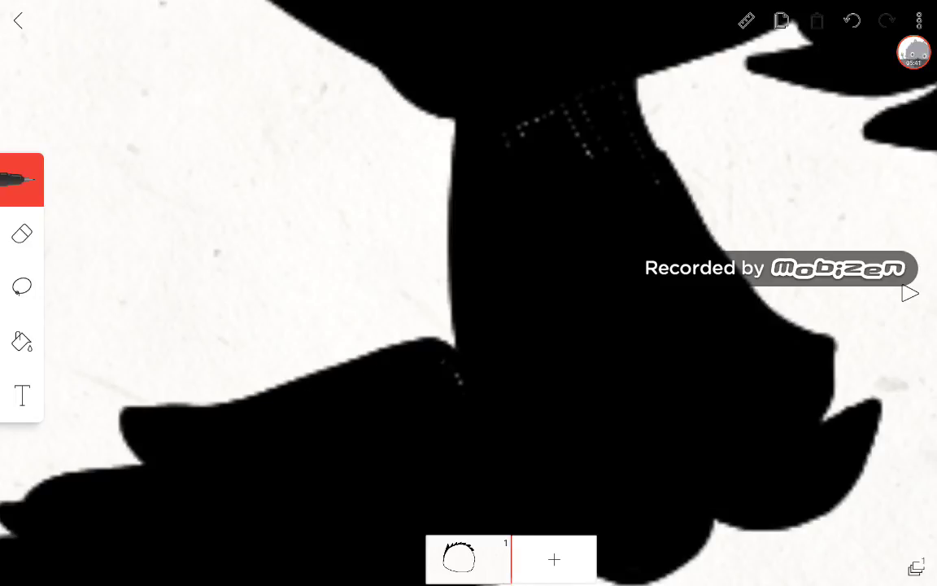
scroll(469, 293, "down", 5)
scroll(468, 293, "up", 5)
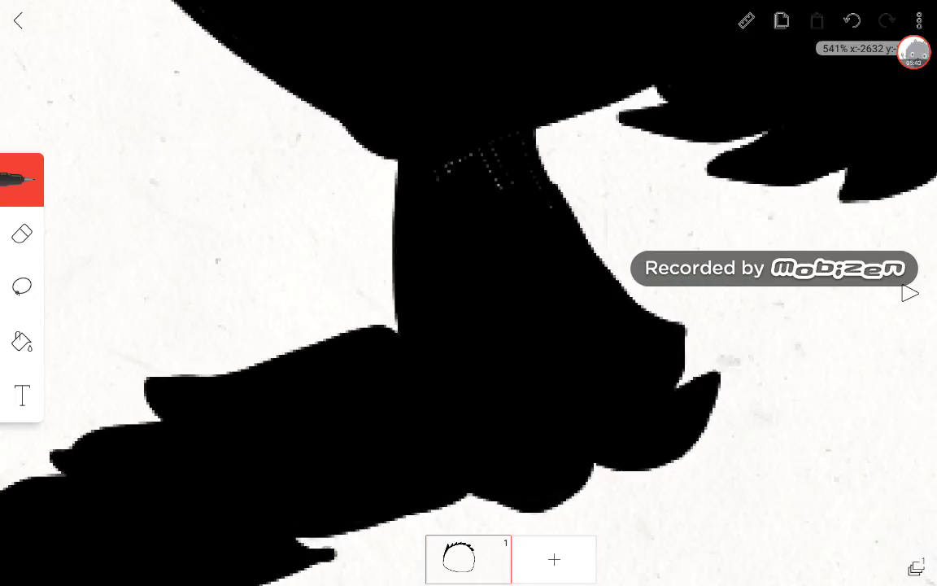
left_click_drag(384, 195, 458, 150)
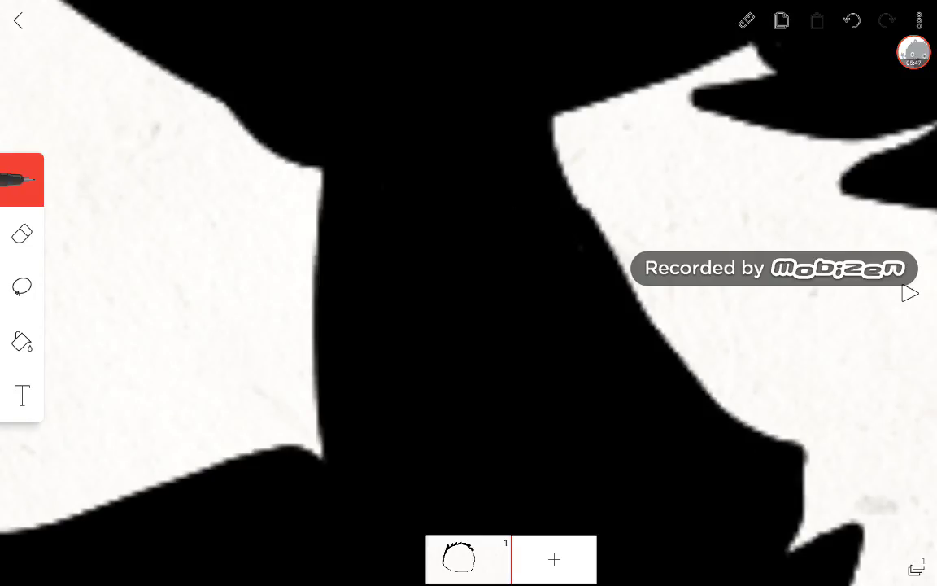
scroll(468, 292, "down", 5)
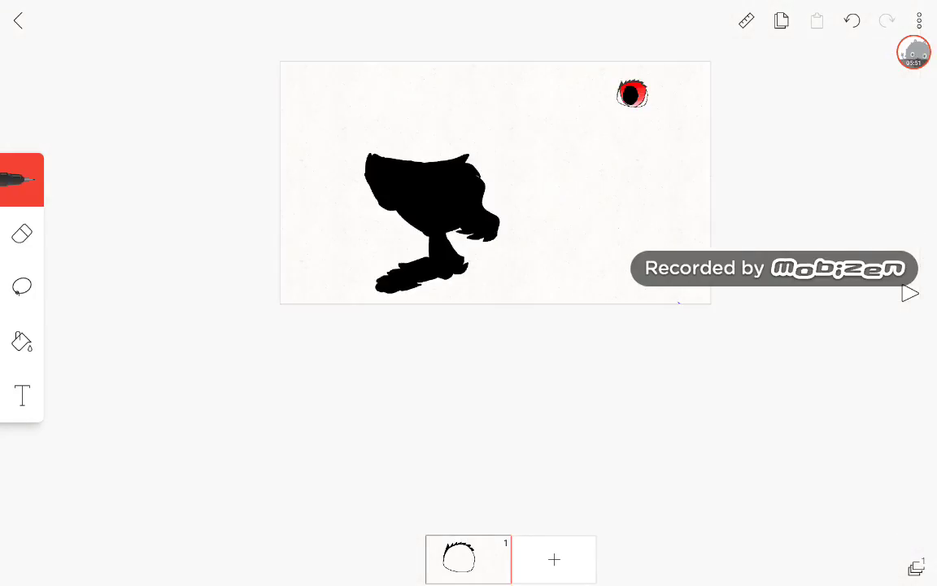
Step: Lasso the red eye and stretch it wider horizontally, then deselect it
scroll(633, 94, "up", 5)
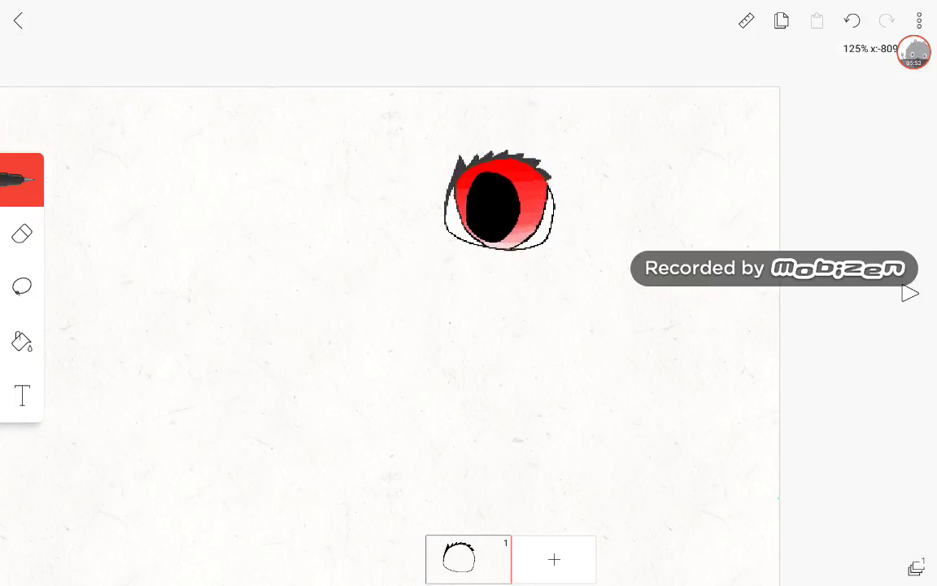
scroll(547, 165, "up", 5)
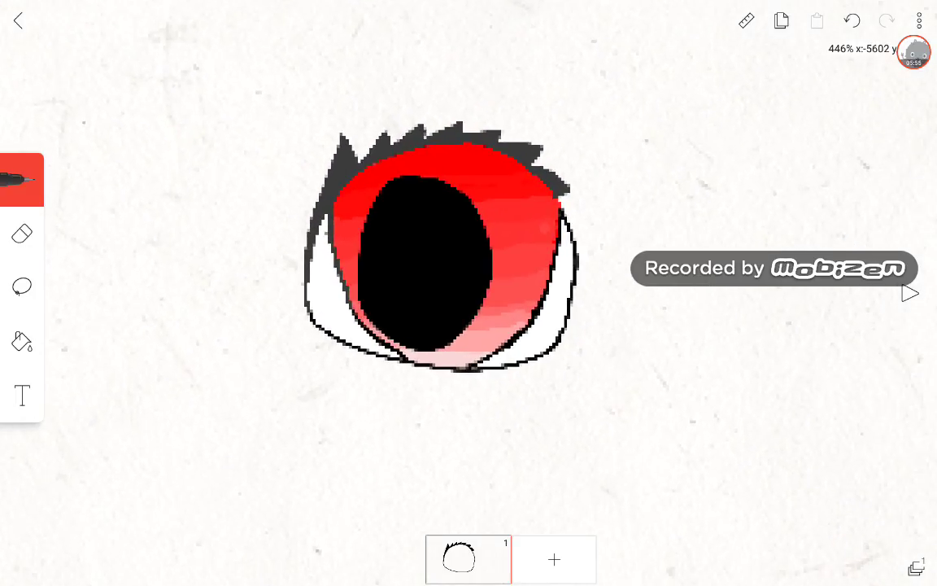
left_click(22, 287)
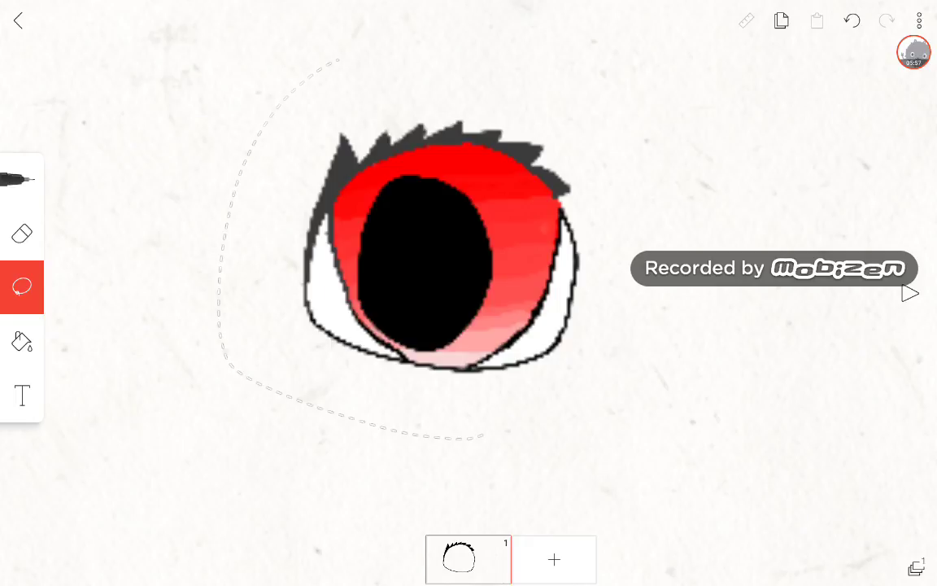
left_click_drag(497, 482, 500, 481)
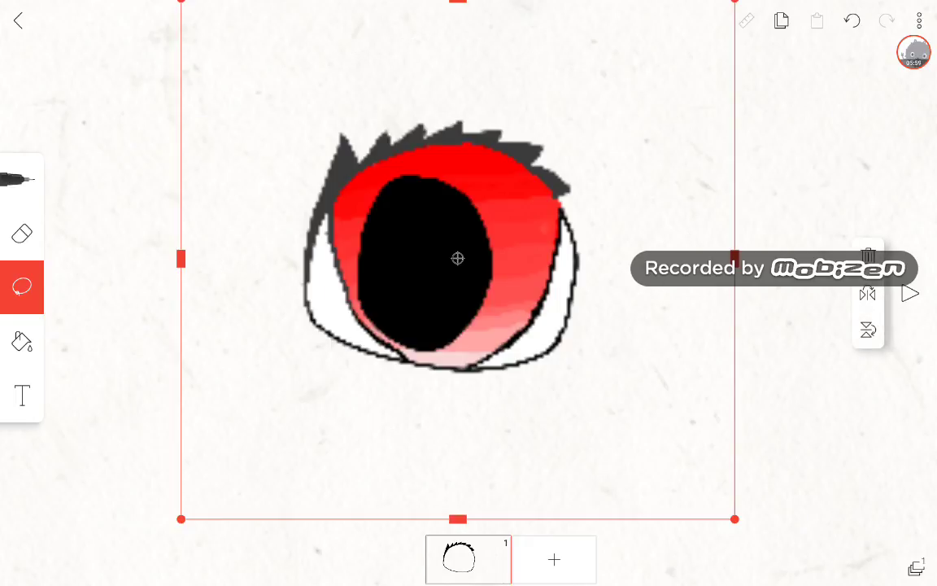
scroll(458, 259, "down", 3)
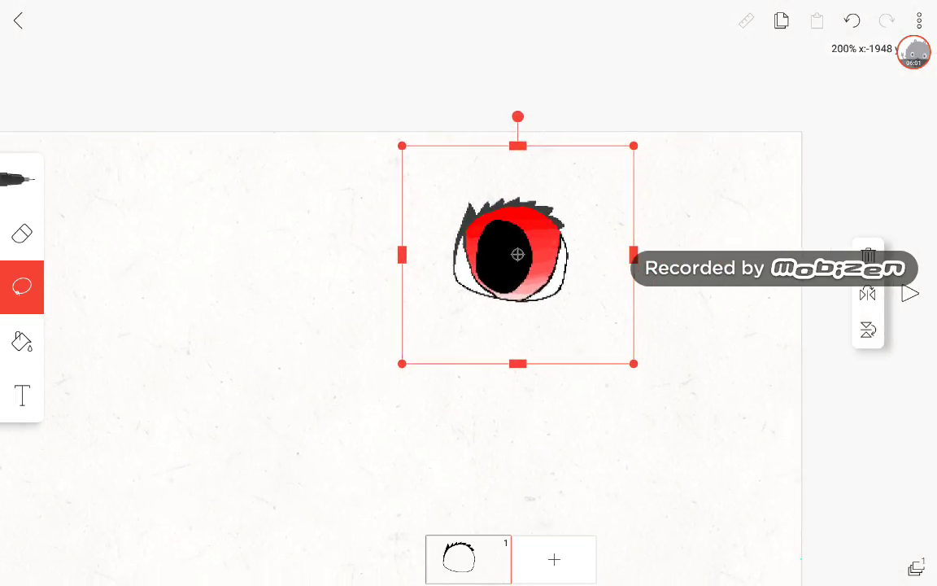
mouse_move(604, 255)
left_mouse_down()
mouse_move(524, 254)
mouse_move(671, 255)
mouse_move(583, 255)
mouse_move(602, 255)
left_mouse_up()
scroll(454, 254, "down", 3)
left_click(406, 342)
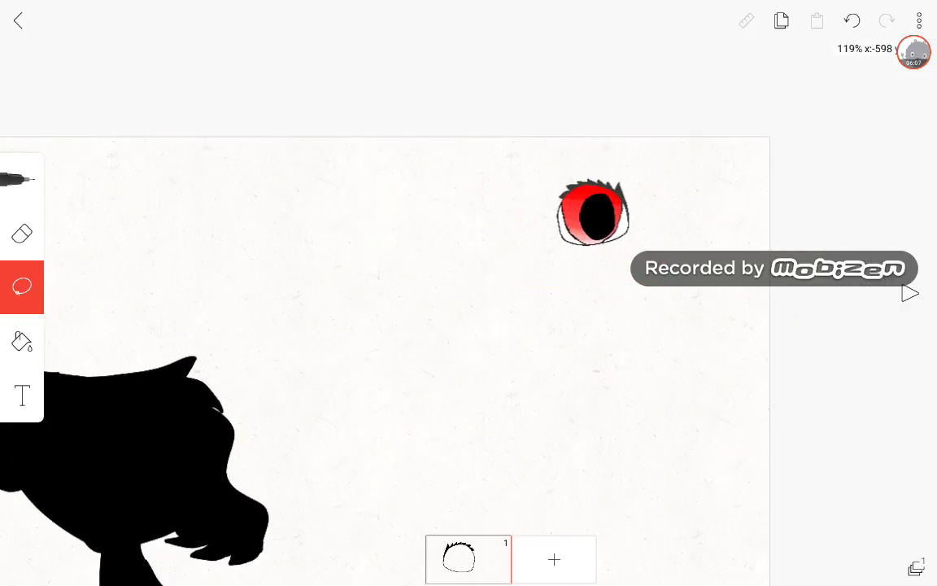
Step: Switch to the pen and then back to the lasso selection tool
left_click_drag(602, 325, 602, 372)
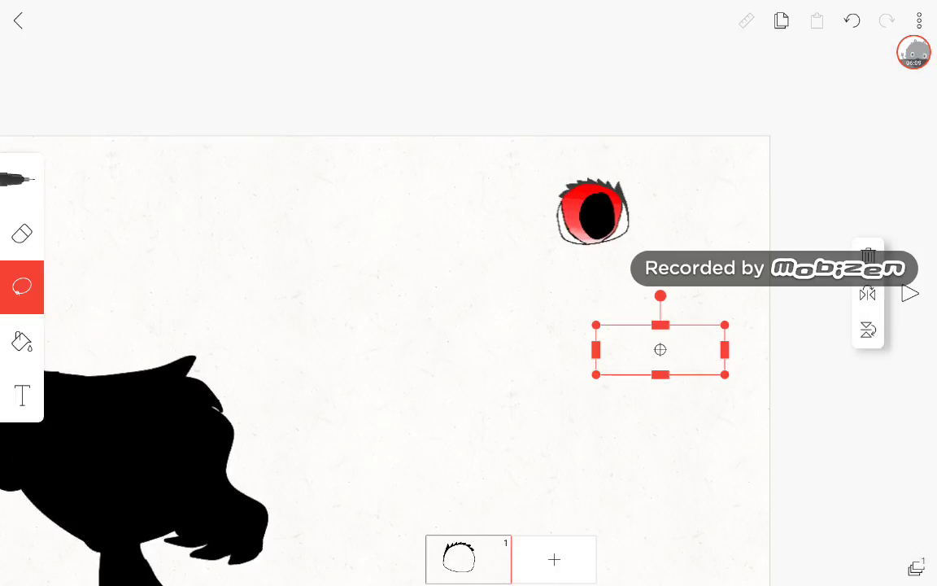
left_click(22, 179)
scroll(386, 342, "up", 2)
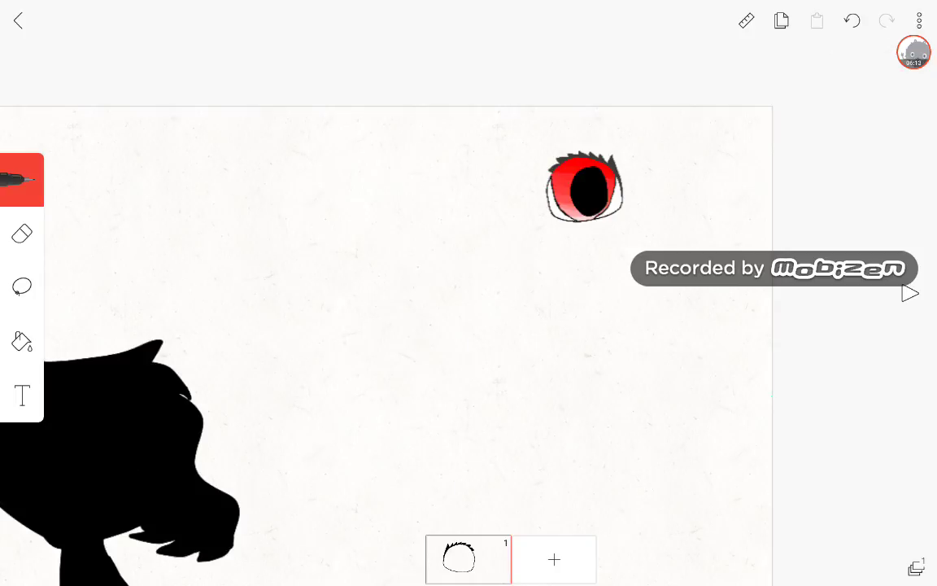
left_click(22, 285)
scroll(386, 342, "down", 1)
Step: Lasso the red eye and drag it down-left into the black creature's head
mouse_move(832, 129)
left_mouse_down()
mouse_move(781, 77)
mouse_move(720, 241)
left_mouse_up()
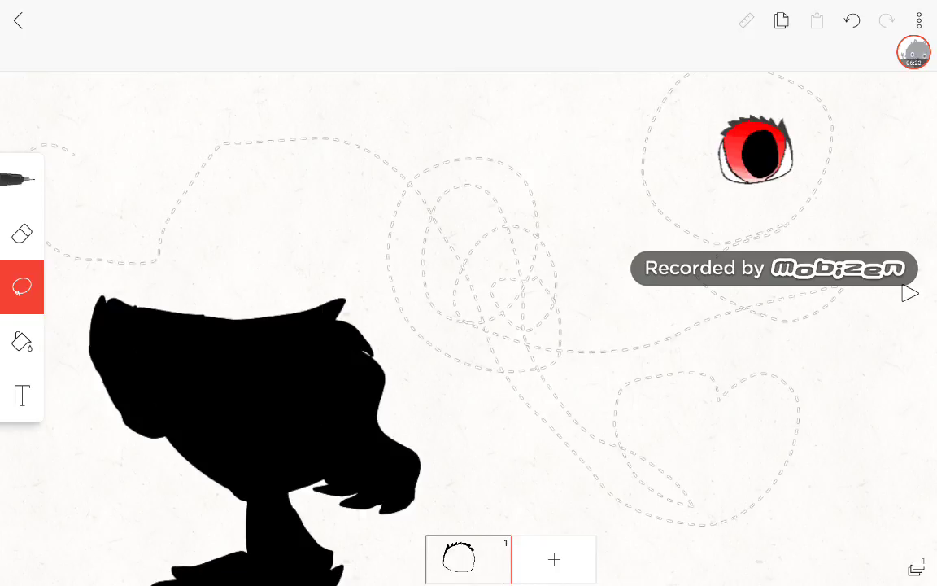
left_click_drag(814, 235, 787, 318)
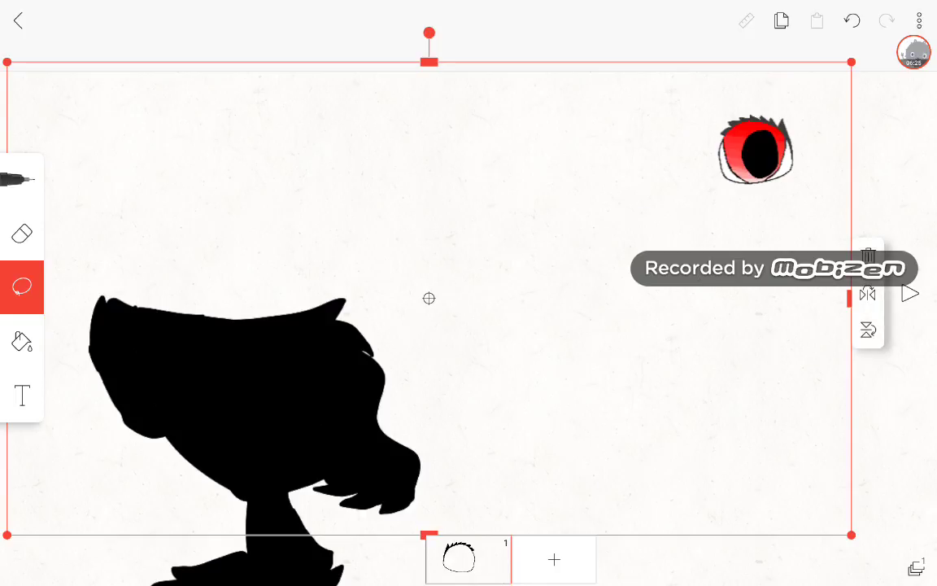
scroll(651, 228, "down", 3)
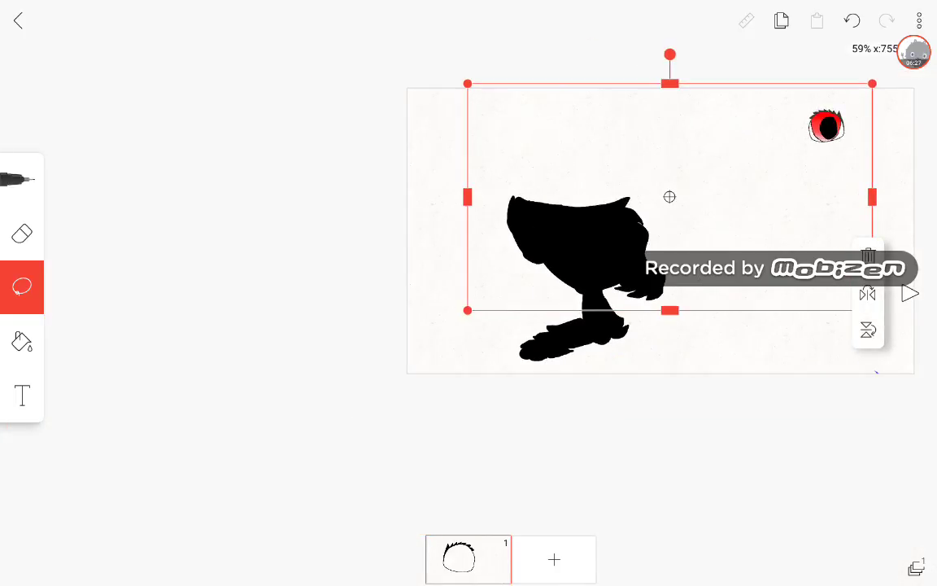
scroll(488, 309, "up", 3)
mouse_move(770, 133)
left_mouse_down()
mouse_move(512, 249)
mouse_move(367, 332)
left_mouse_up()
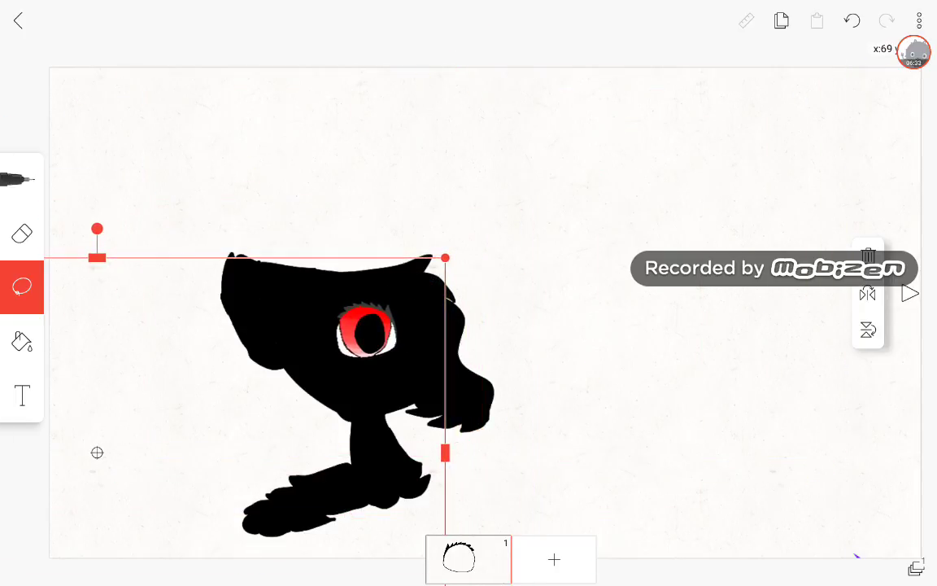
scroll(488, 310, "down", 3)
scroll(488, 244, "up", 4)
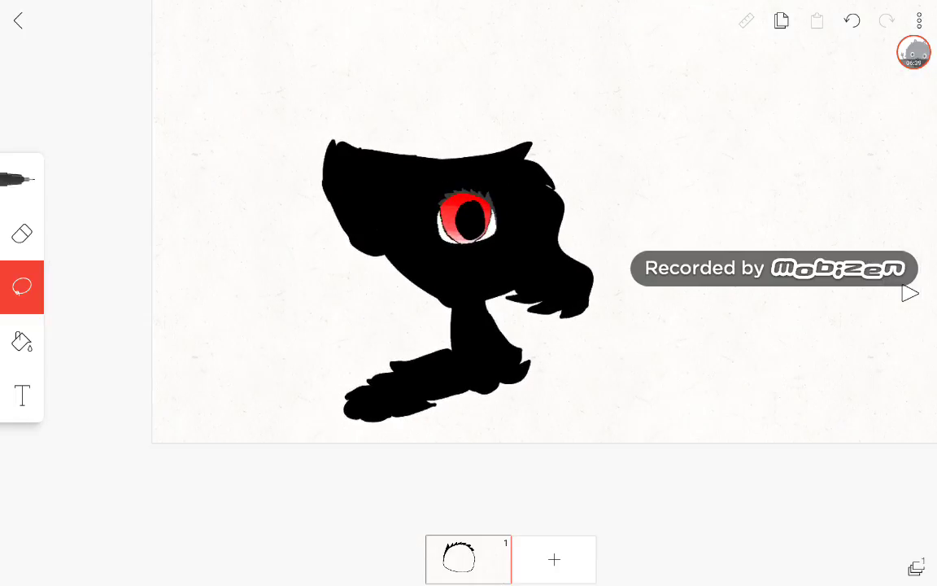
scroll(455, 276, "up", 5)
scroll(455, 276, "down", 5)
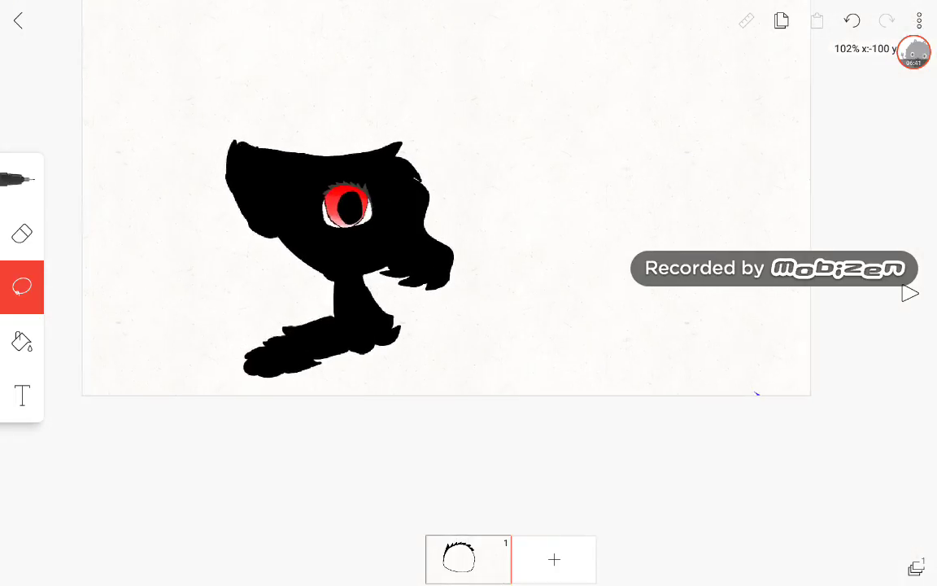
scroll(455, 293, "up", 3)
scroll(456, 293, "down", 5)
Step: Draw a heart outline beside the creature with the pen, then undo it
scroll(456, 293, "up", 5)
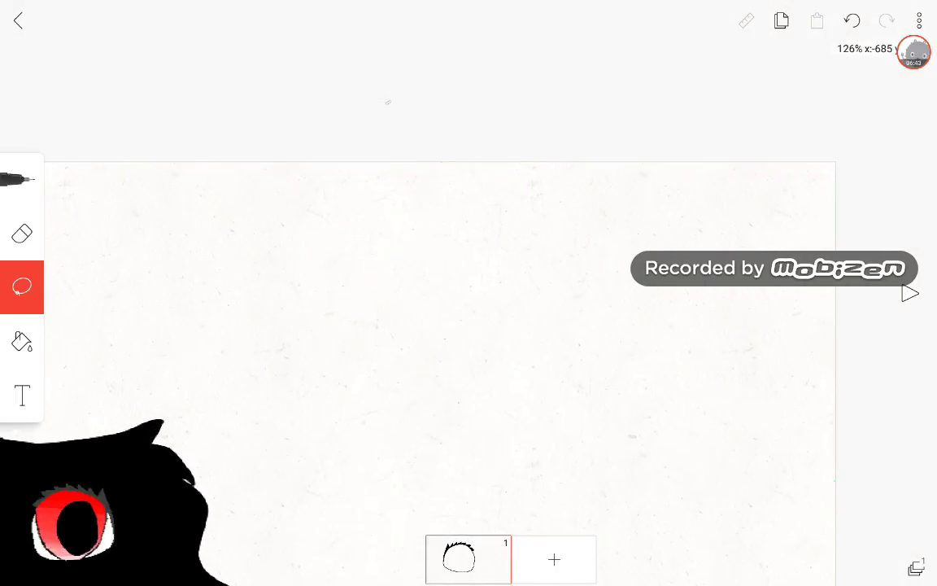
left_click(22, 179)
scroll(455, 326, "up", 5)
scroll(456, 325, "down", 2)
mouse_move(342, 411)
left_mouse_down()
mouse_move(367, 412)
mouse_move(336, 273)
mouse_move(422, 355)
mouse_move(365, 410)
left_mouse_up()
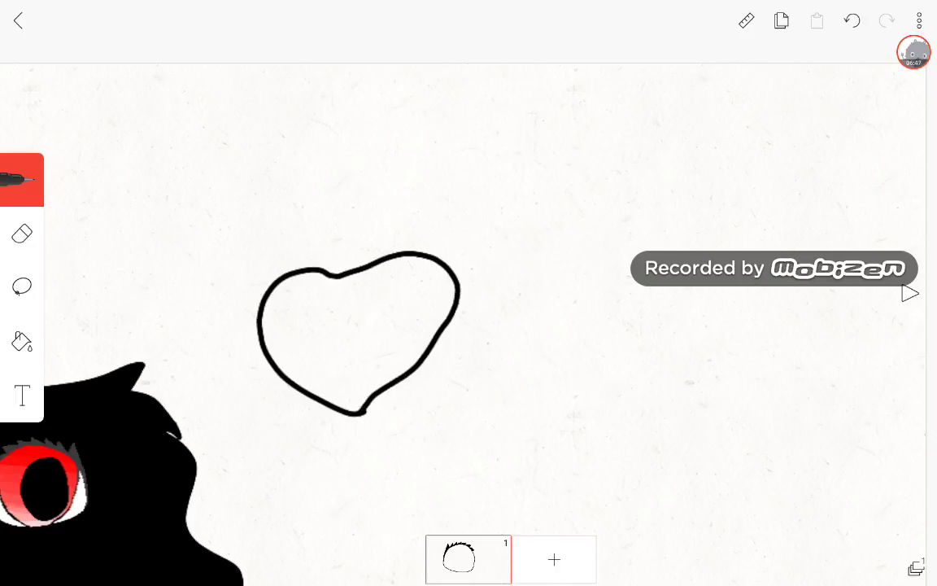
left_click(852, 20)
left_click(379, 129)
Step: Draw a rounded mouth outline beside the head with a zigzag teeth line across it
scroll(456, 293, "up", 5)
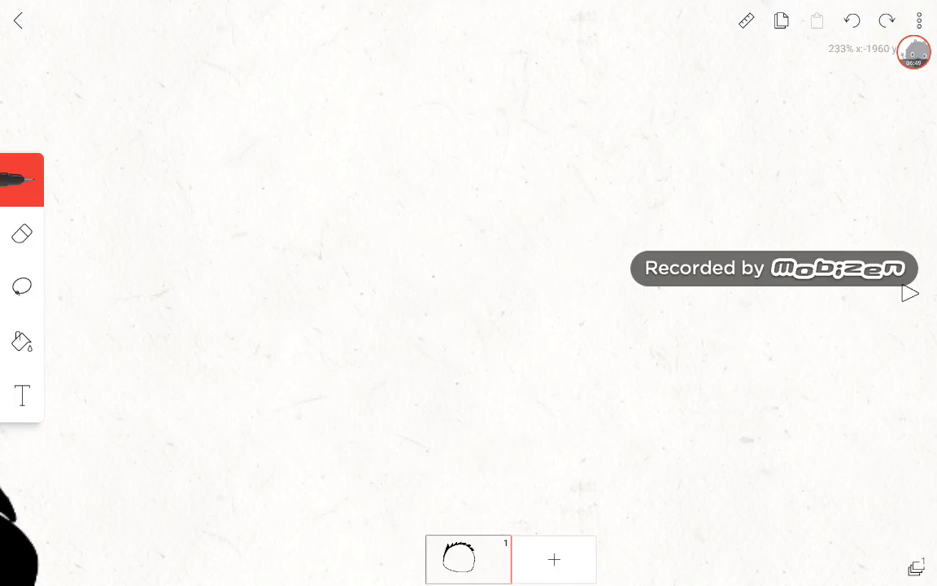
scroll(374, 325, "down", 3)
scroll(158, 424, "up", 5)
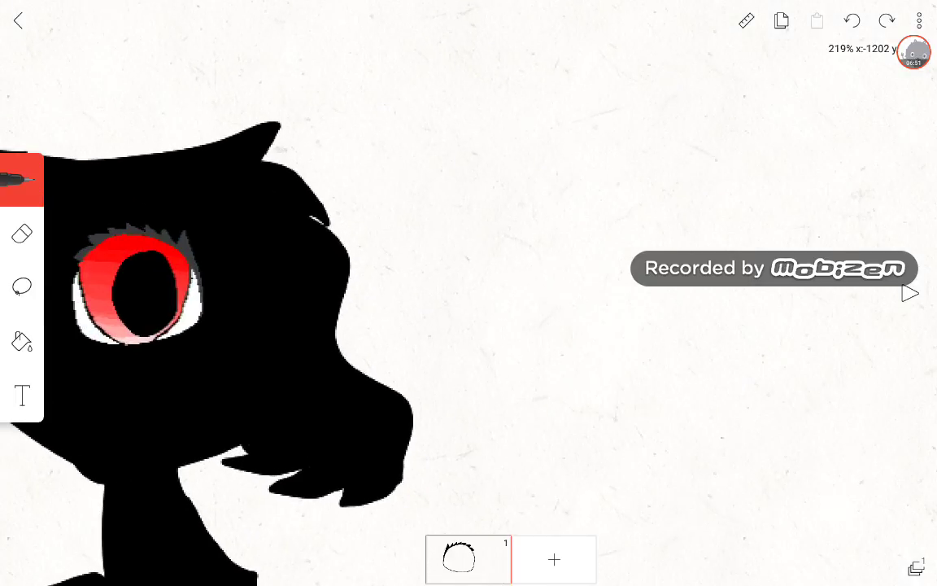
mouse_move(631, 261)
left_mouse_down()
mouse_move(628, 232)
mouse_move(494, 221)
mouse_move(627, 262)
left_mouse_up()
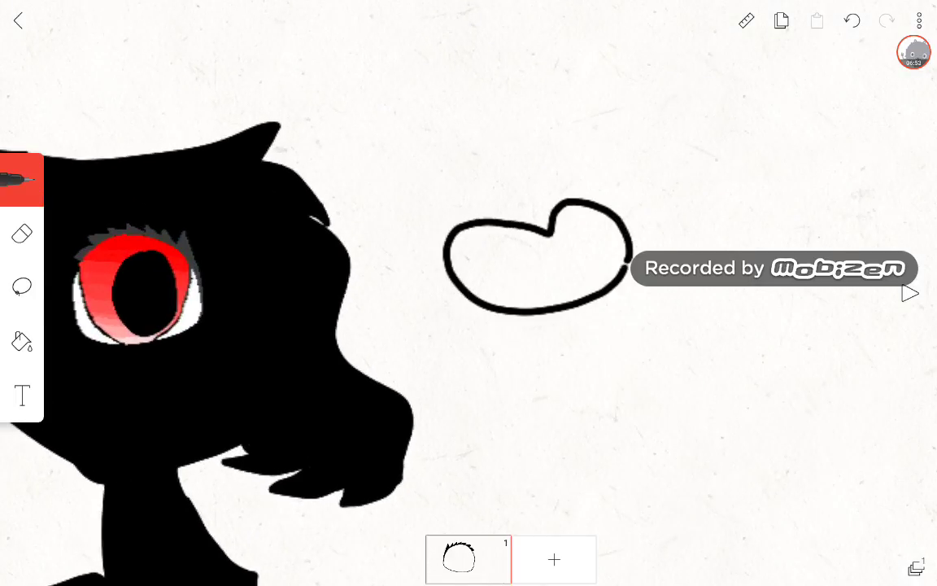
scroll(537, 261, "up", 5)
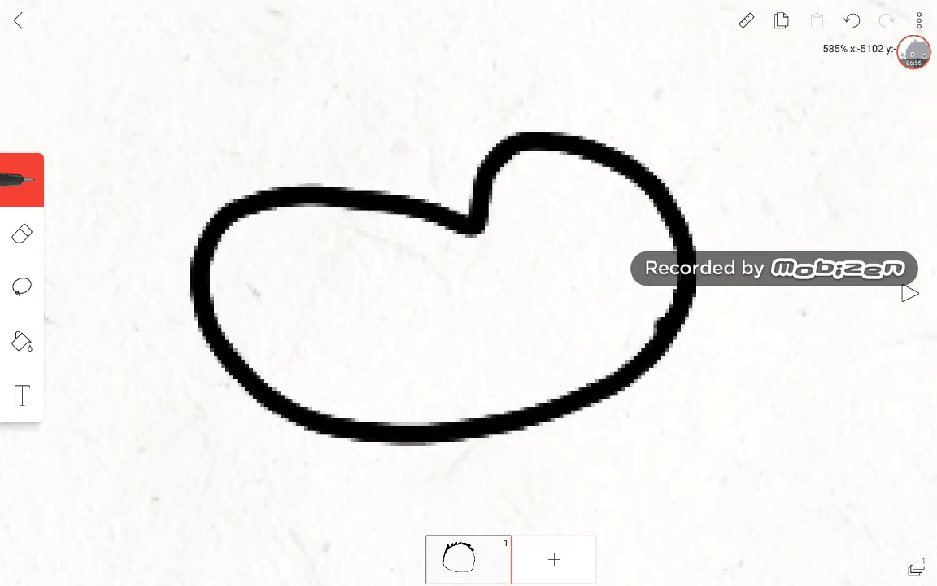
scroll(443, 285, "up", 1)
mouse_move(209, 360)
left_mouse_down()
mouse_move(446, 299)
mouse_move(520, 260)
mouse_move(667, 213)
left_mouse_up()
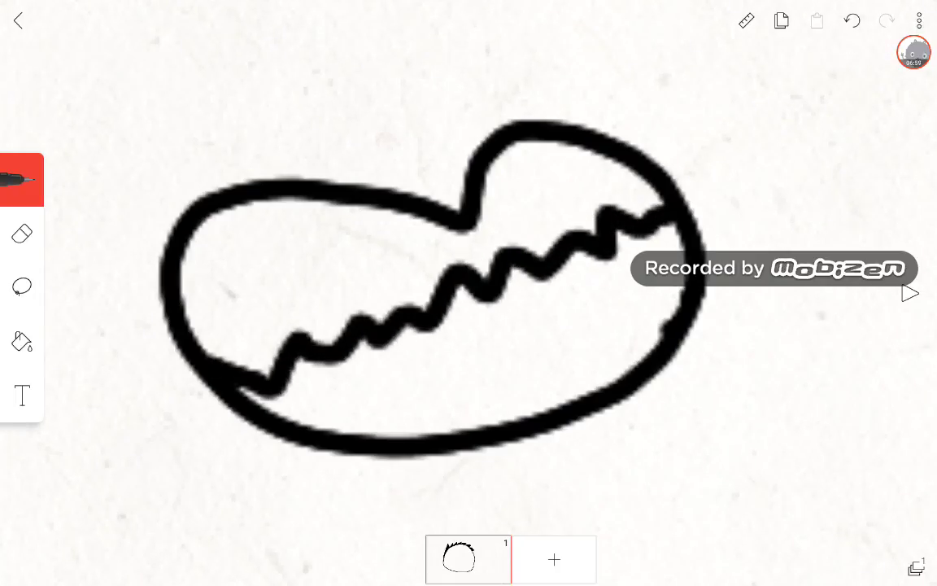
Step: Bucket-fill the mouth shape white
left_click(22, 341)
left_click(22, 234)
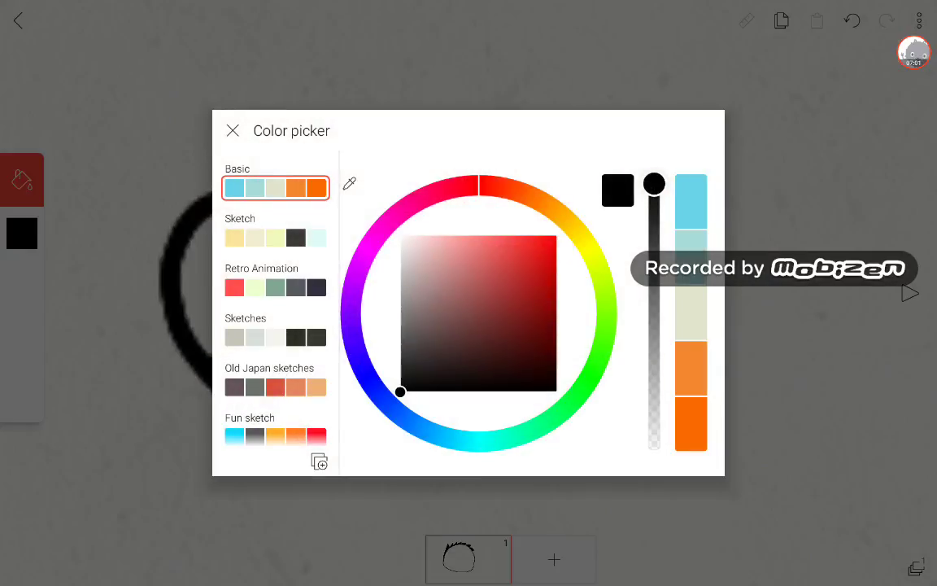
left_click(436, 253)
left_click(231, 129)
left_click(447, 370)
left_click(333, 244)
scroll(569, 244, "down", 5)
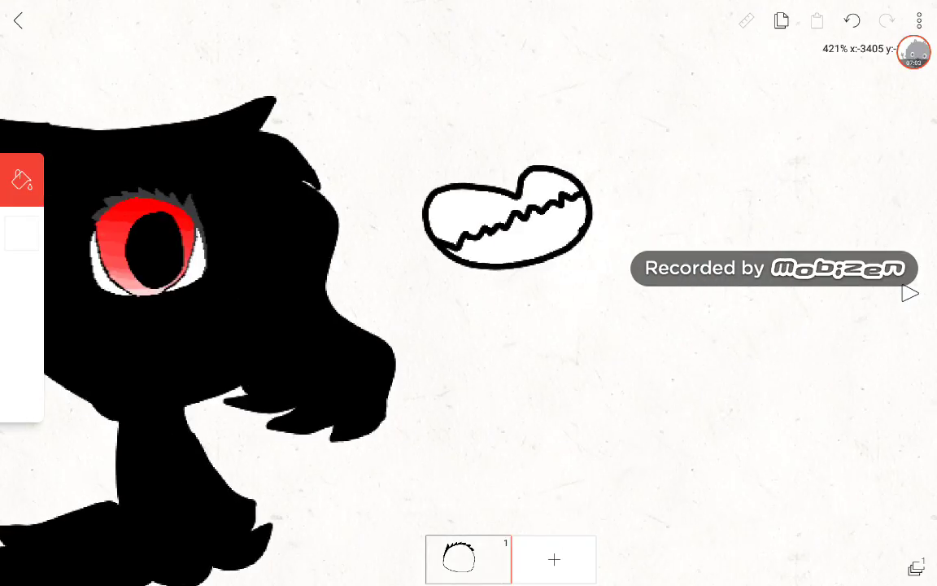
scroll(570, 244, "up", 2)
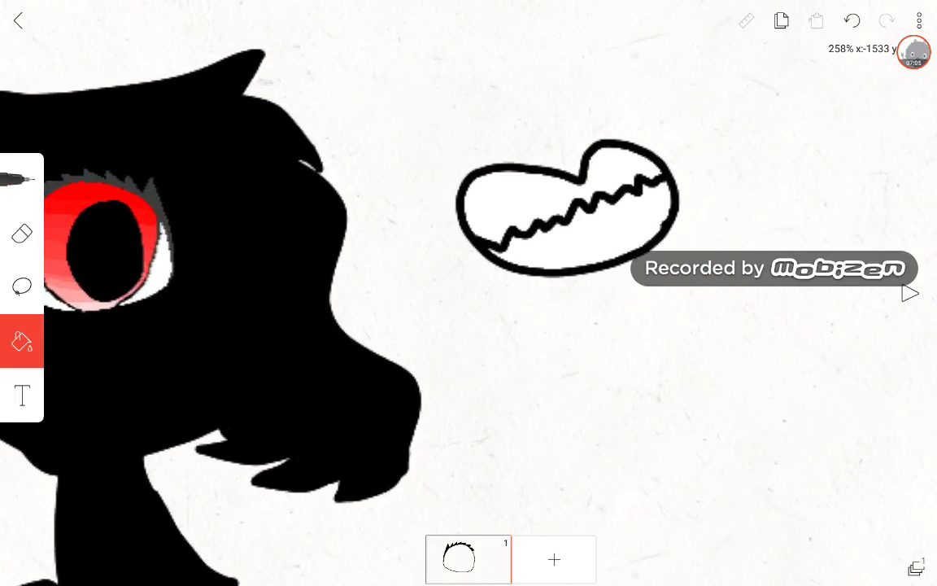
Step: Lasso the white mouth and move it onto the creature's snout below the eye
left_click(22, 286)
left_click_drag(633, 391, 486, 81)
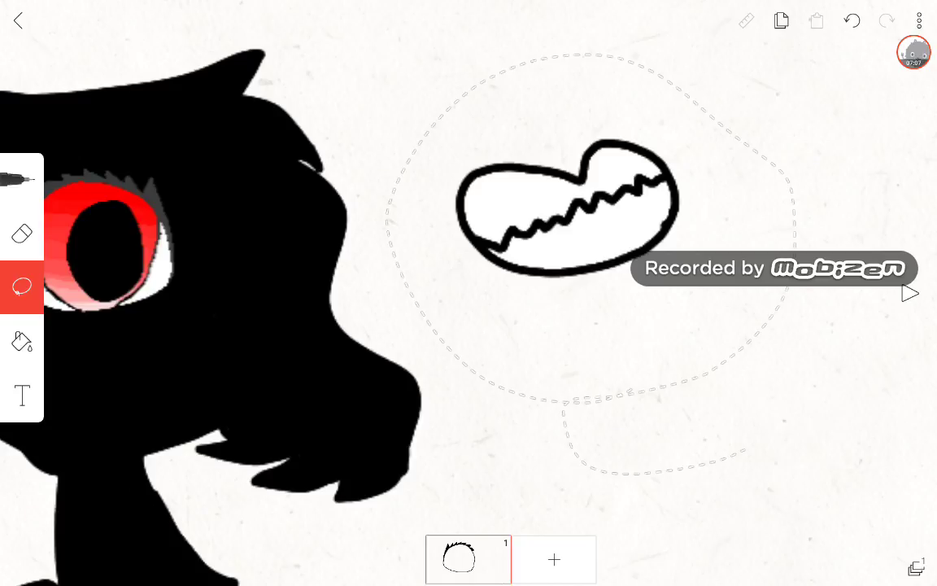
left_click_drag(761, 441, 761, 441)
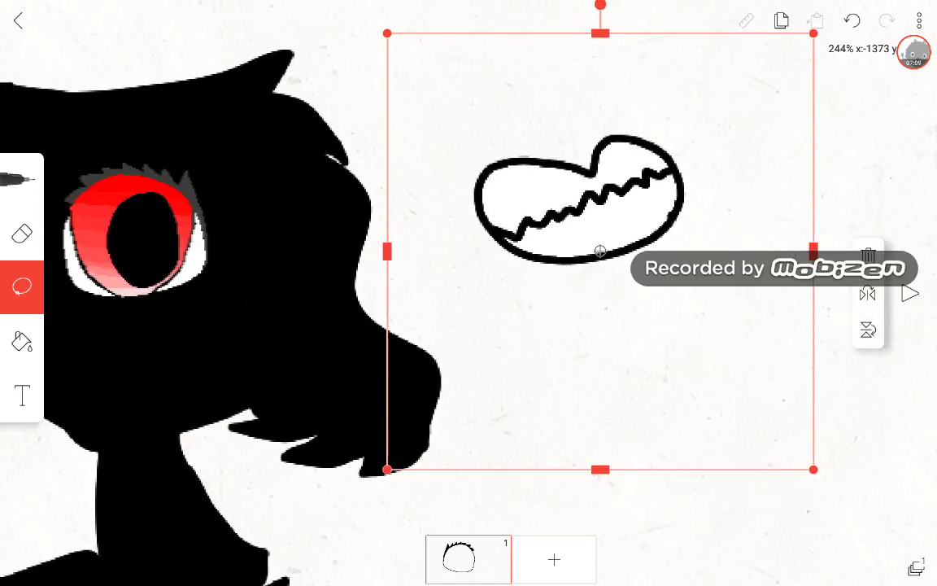
mouse_move(601, 246)
left_mouse_down()
mouse_move(462, 318)
mouse_move(260, 388)
mouse_move(188, 425)
left_mouse_up()
left_click_drag(553, 171, 562, 423)
left_click(668, 423)
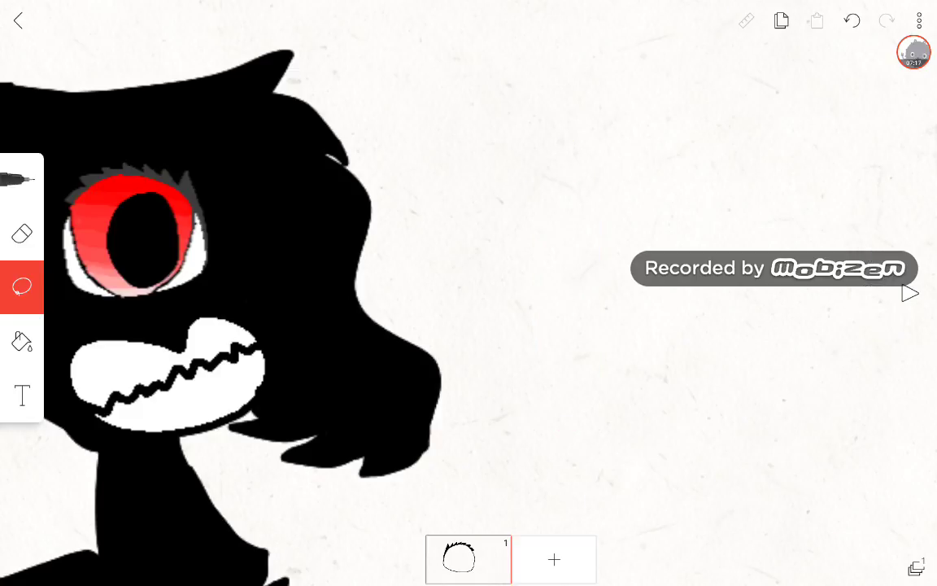
Step: Draw a wavy black line from the left canvas edge to the right edge behind the creature
scroll(468, 293, "down", 5)
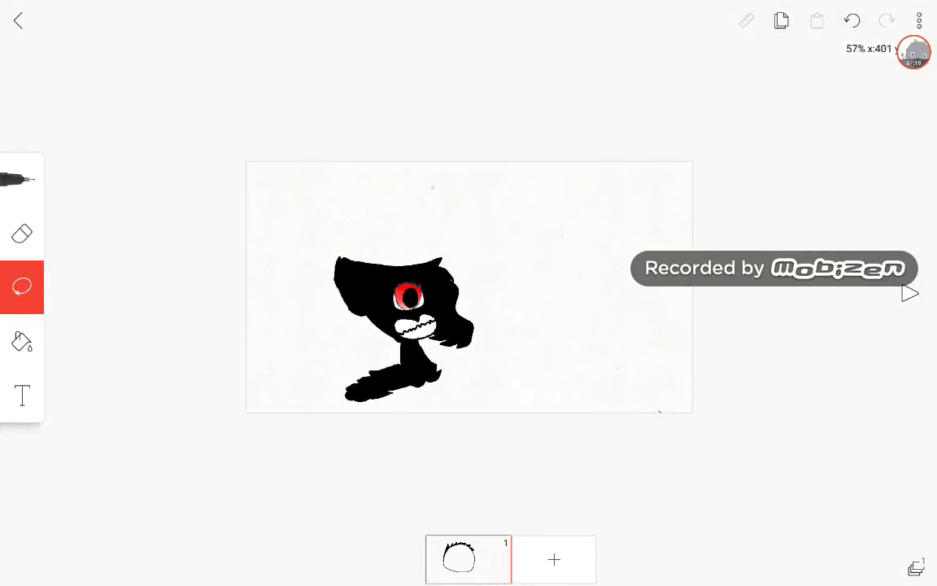
left_click(22, 179)
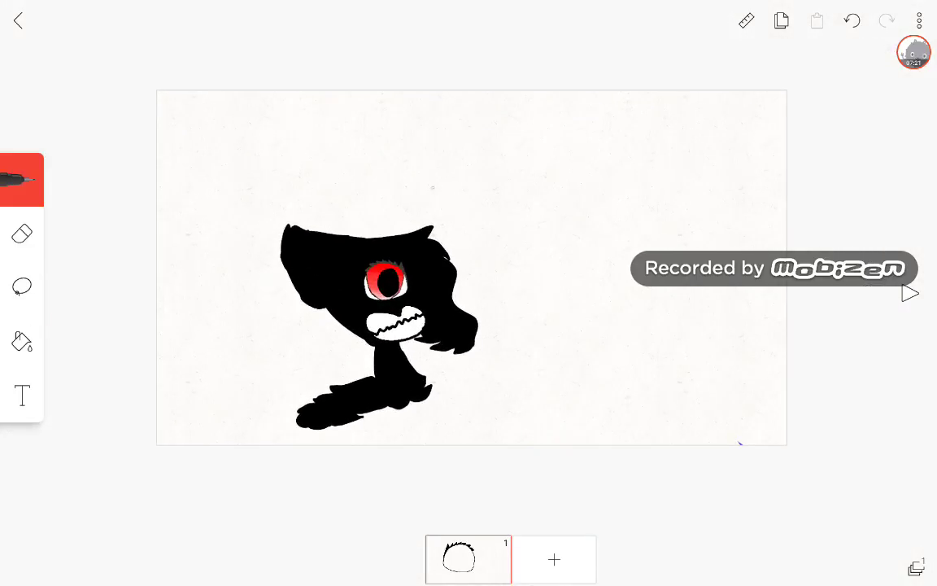
scroll(383, 326, "up", 5)
mouse_move(472, 232)
left_mouse_down()
mouse_move(334, 218)
mouse_move(21, 130)
left_mouse_up()
scroll(469, 244, "down", 3)
scroll(469, 244, "down", 3)
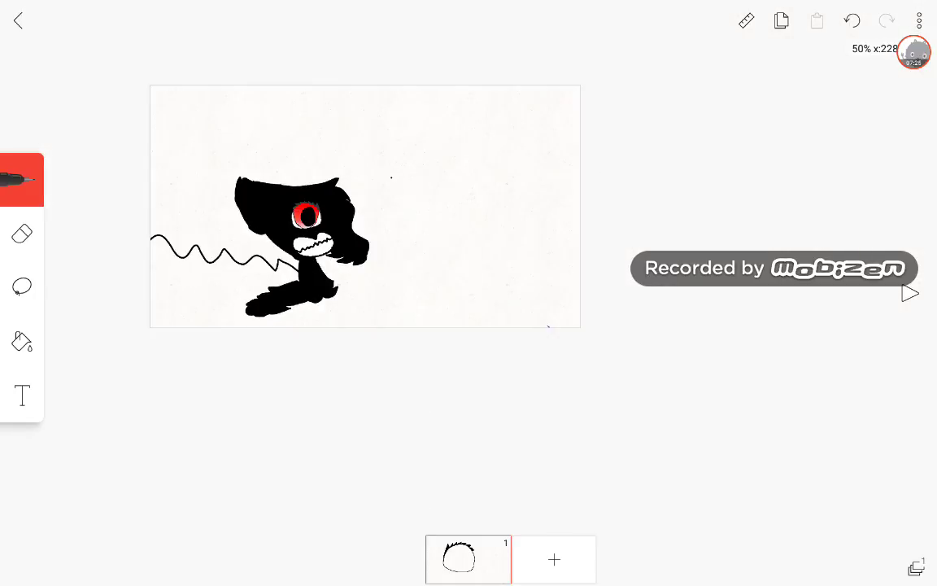
scroll(244, 244, "up", 5)
mouse_move(203, 317)
left_mouse_down()
mouse_move(228, 273)
mouse_move(330, 281)
left_mouse_up()
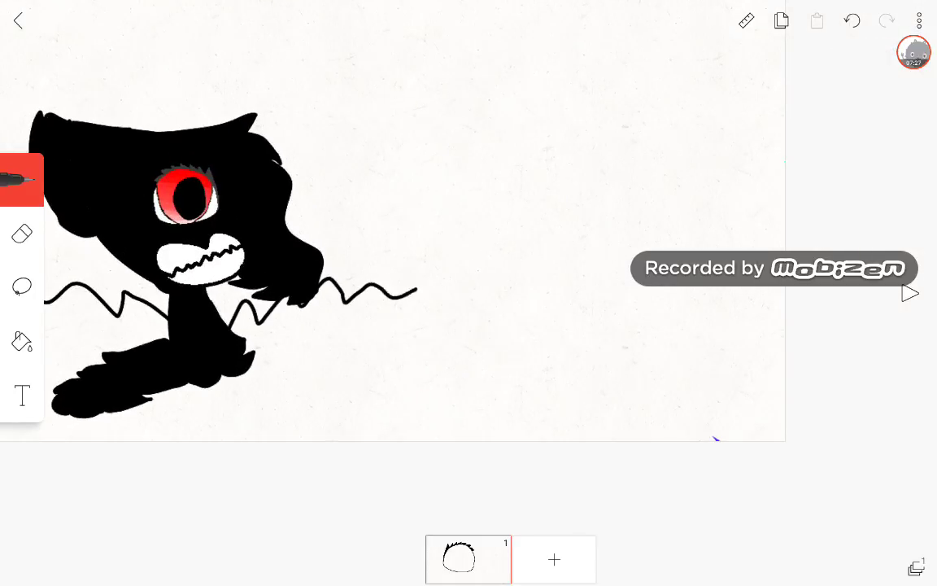
left_click_drag(421, 286, 557, 268)
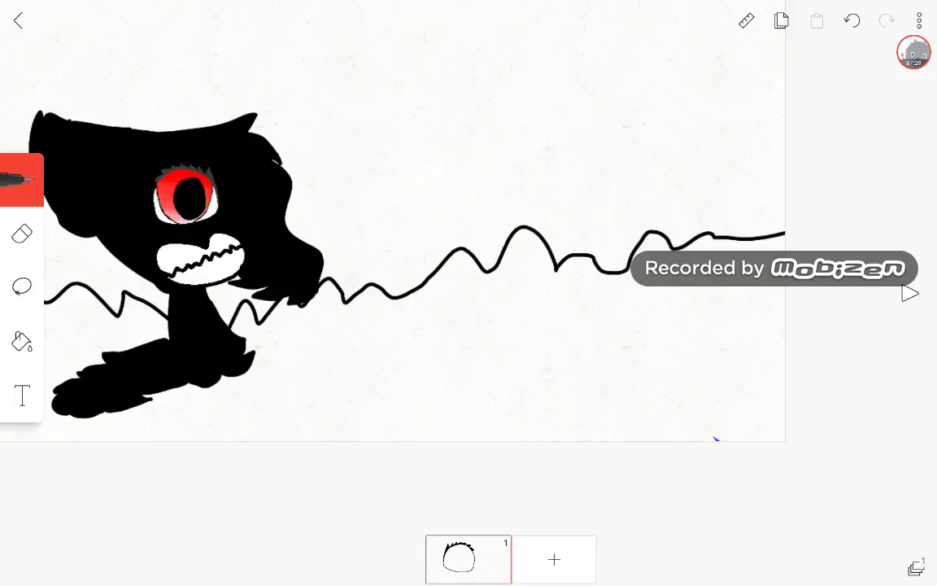
Step: Switch briefly to the eraser, then back to the pen
scroll(398, 220, "up", 5)
key("e")
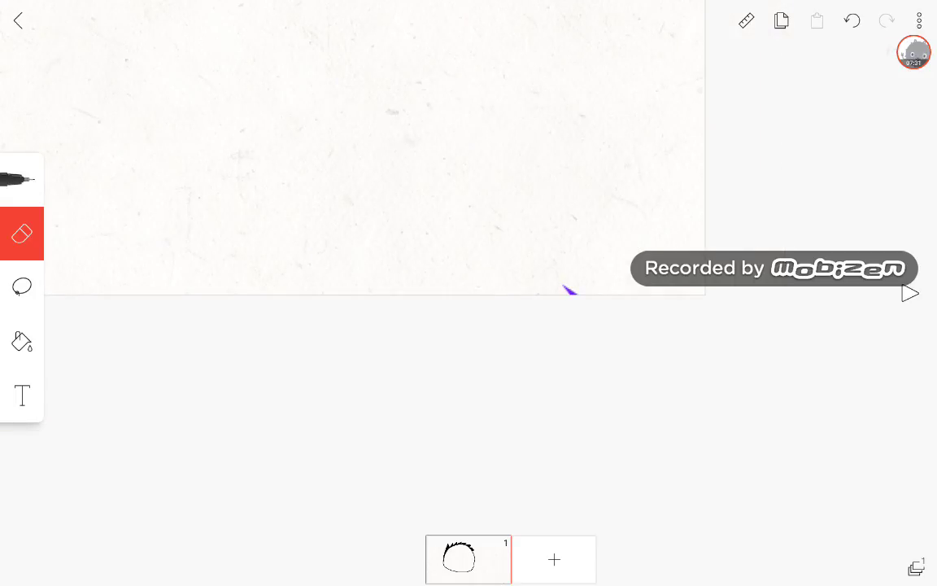
scroll(389, 134, "down", 5)
scroll(398, 179, "up", 5)
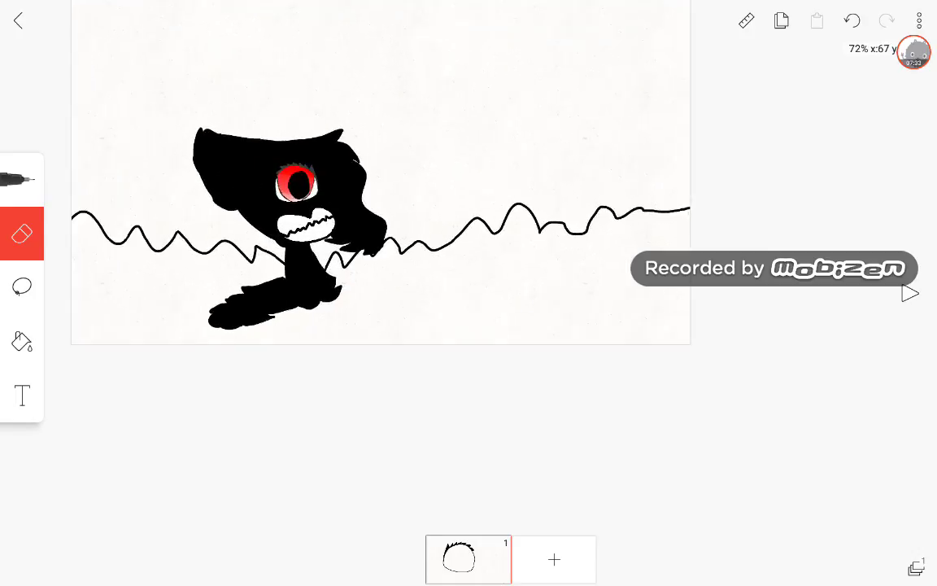
key("b")
scroll(399, 203, "down", 5)
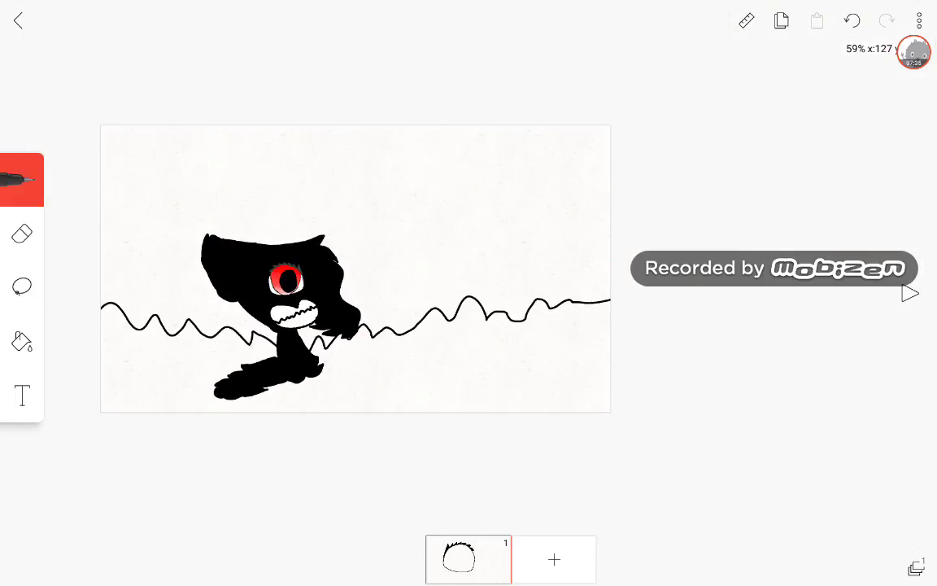
scroll(211, 250, "up", 3)
Step: Choose a dark purple for the bucket and fill the sky above the wavy line
key("g")
left_click(22, 234)
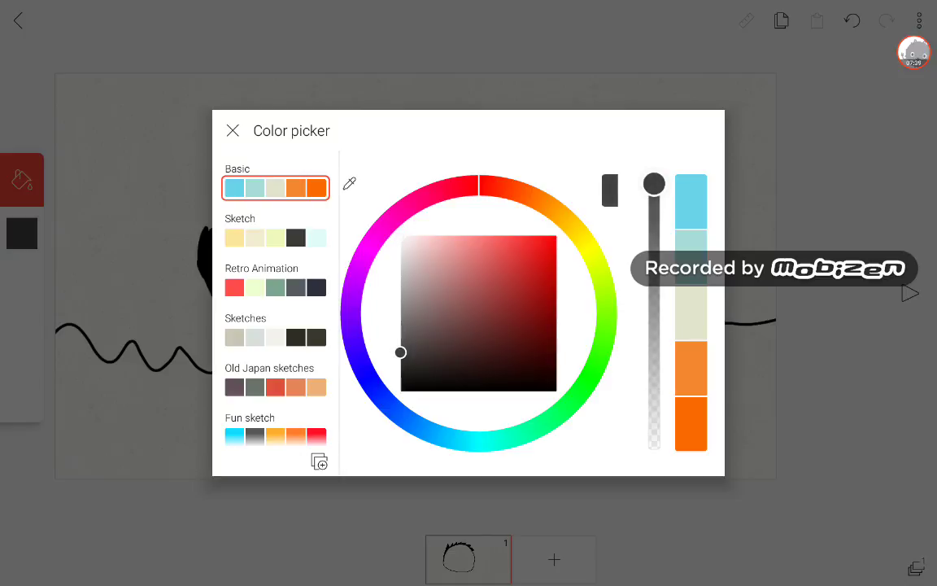
key("Escape")
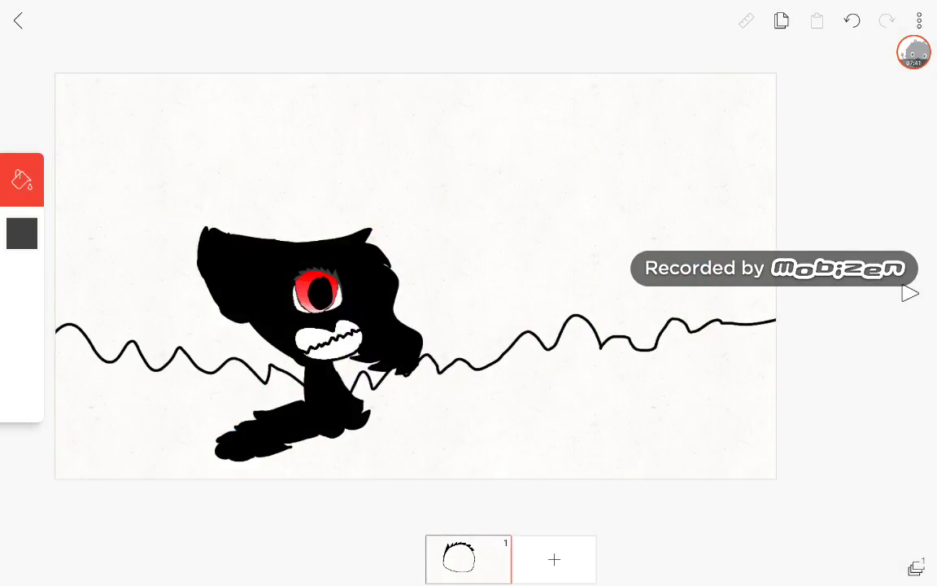
left_click(22, 233)
left_click(556, 349)
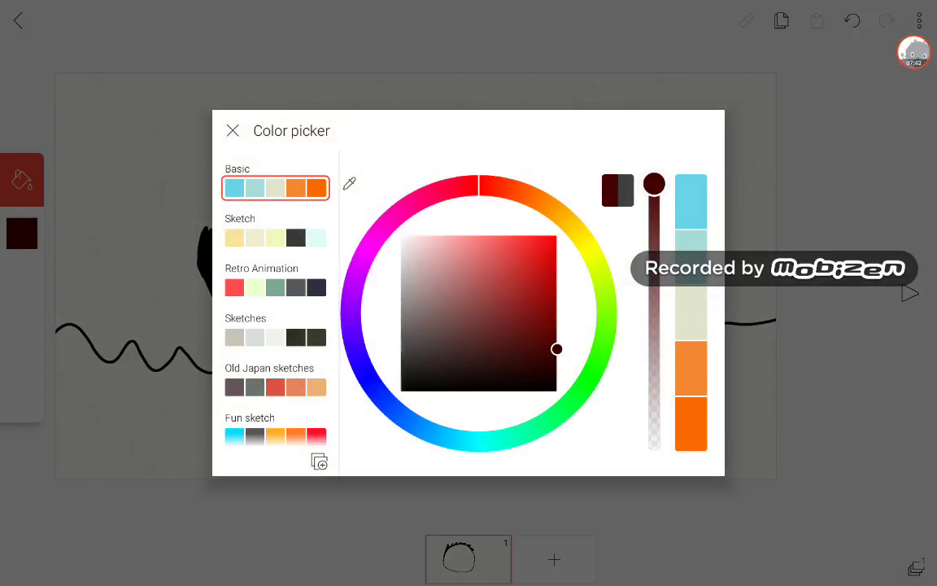
mouse_move(556, 349)
left_mouse_down()
mouse_move(399, 276)
mouse_move(400, 261)
mouse_move(557, 264)
mouse_move(556, 345)
left_mouse_up()
key("Escape")
left_click(407, 163)
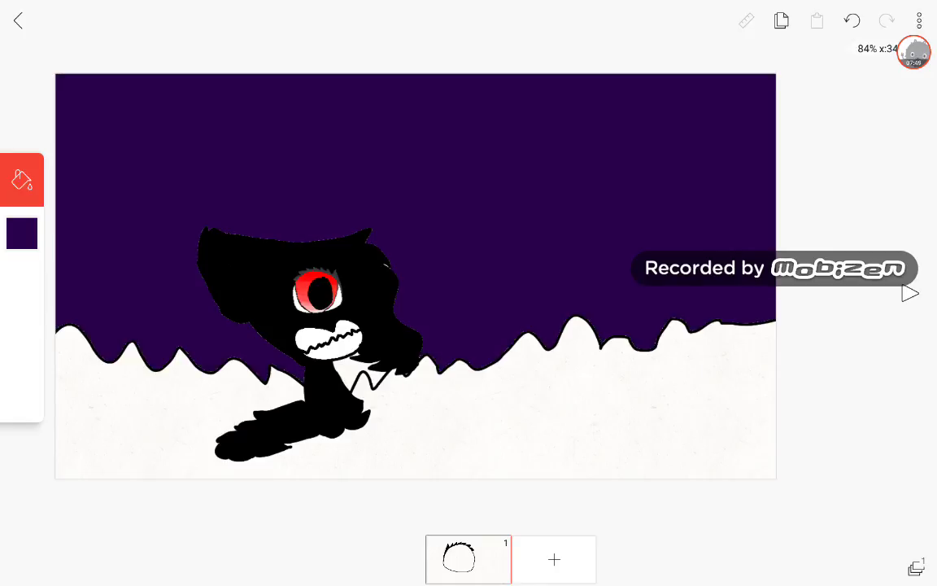
scroll(464, 244, "down", 2)
scroll(374, 309, "up", 5)
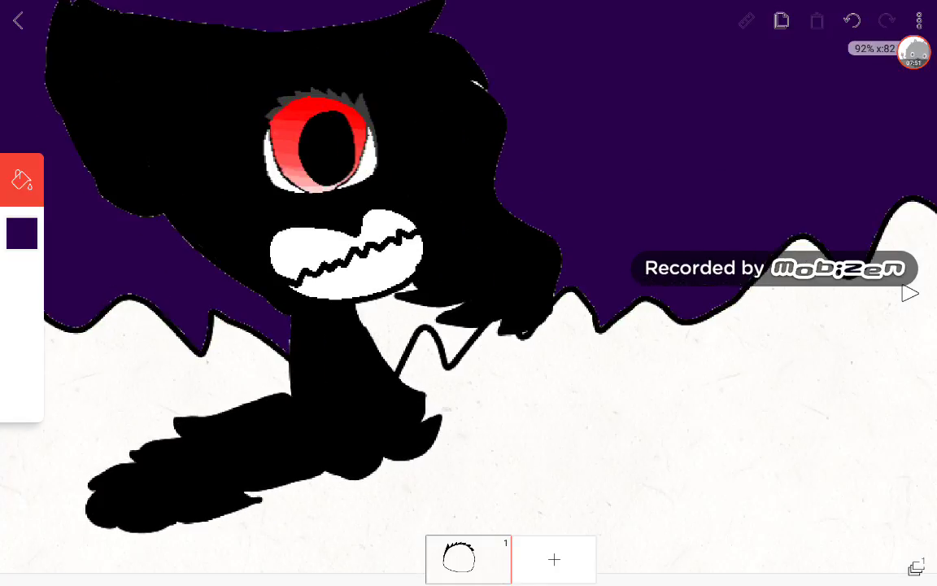
scroll(406, 342, "up", 3)
scroll(468, 293, "down", 10)
scroll(480, 220, "up", 3)
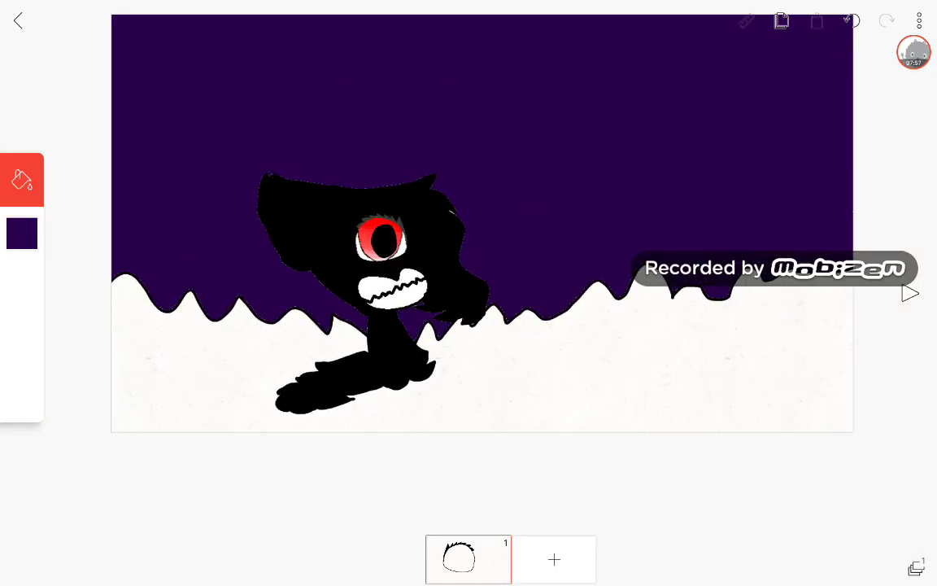
Step: Bucket-fill the ground below the wavy line dark green
left_click(22, 233)
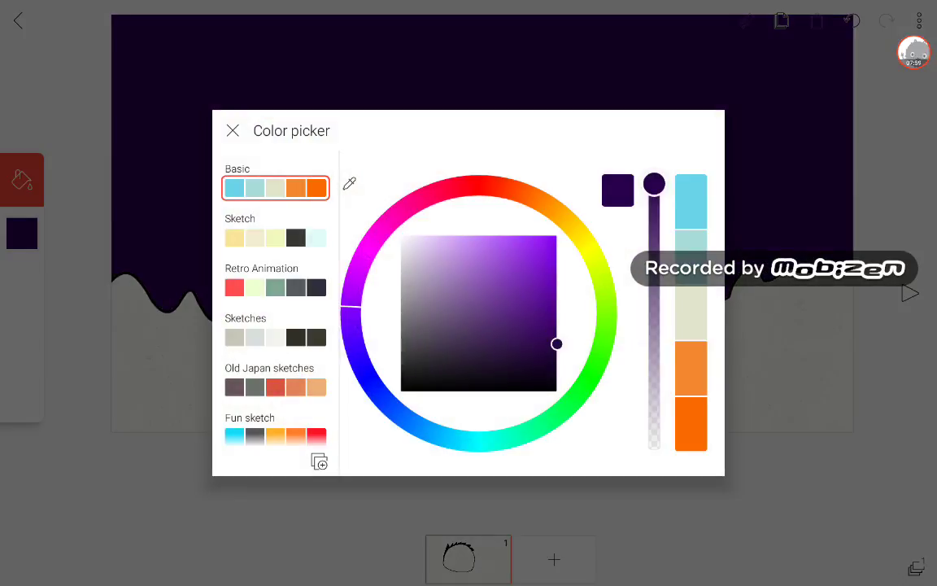
left_click(600, 358)
left_click(233, 131)
left_click(569, 382)
scroll(480, 220, "down", 3)
scroll(326, 309, "up", 5)
Step: Draw and undo a crescent moon with the pen, then make the pen much thicker
left_click(22, 179)
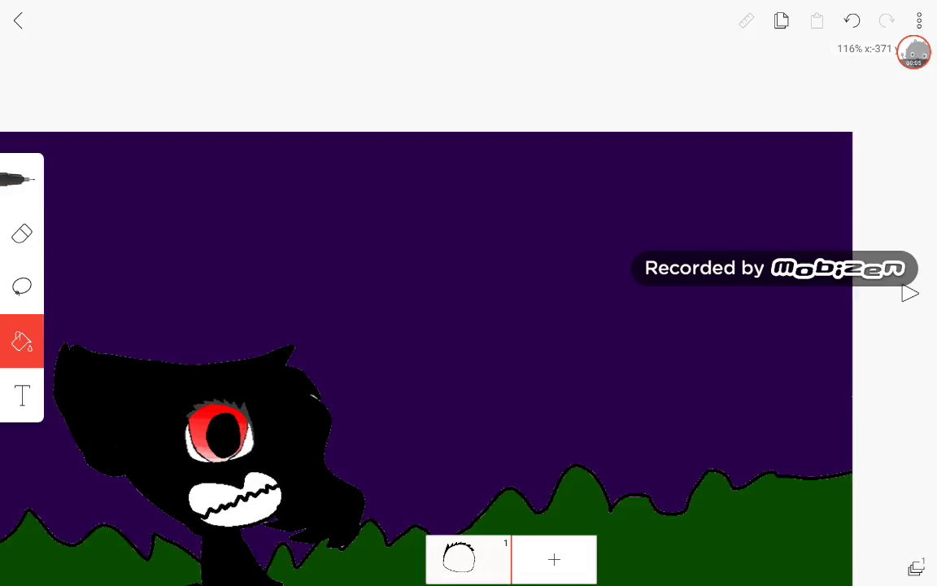
left_click(20, 179)
scroll(456, 257, "up", 5)
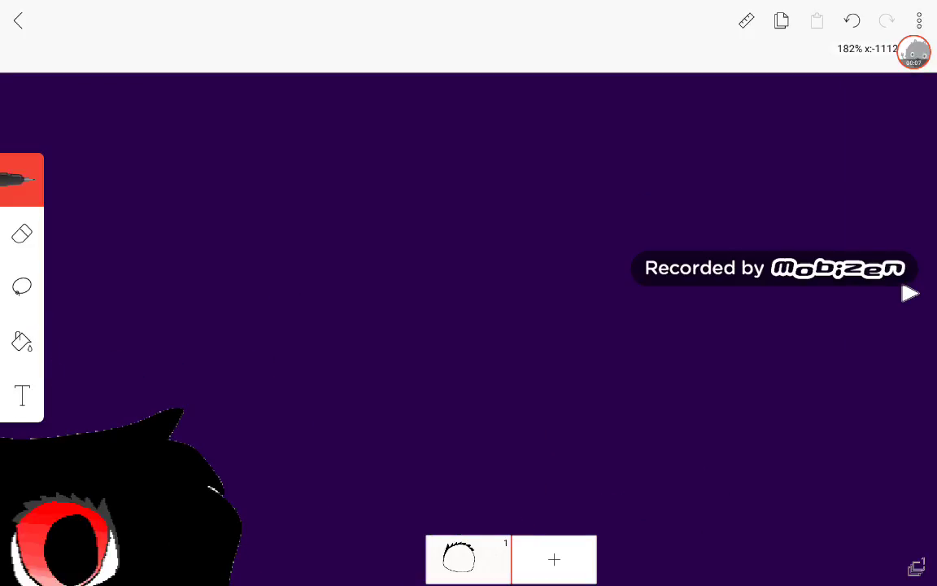
left_click_drag(460, 112, 450, 470)
mouse_move(553, 443)
left_mouse_down()
mouse_move(373, 377)
mouse_move(477, 101)
left_mouse_up()
scroll(407, 293, "down", 5)
left_click(852, 20)
left_click(852, 20)
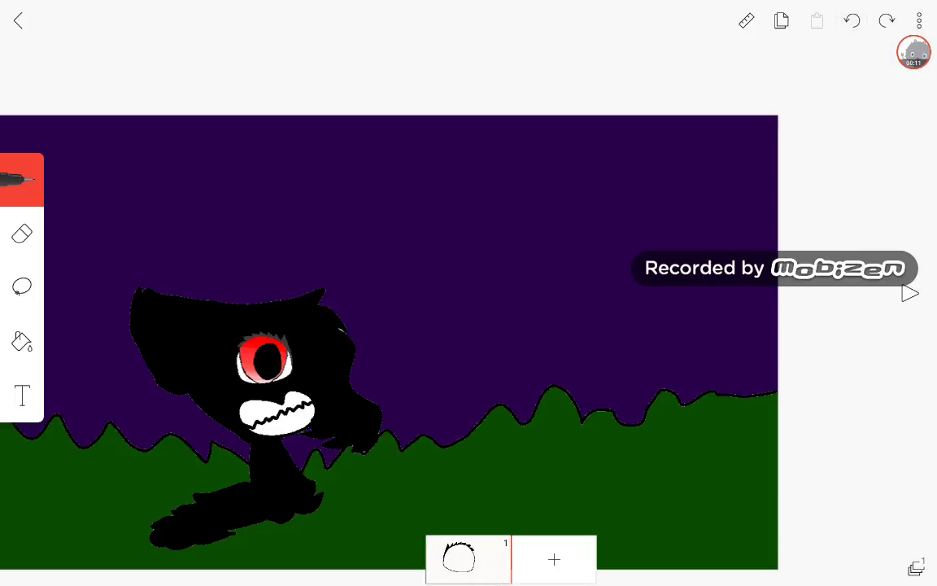
scroll(455, 189, "up", 5)
mouse_move(21, 286)
left_mouse_down()
mouse_move(86, 297)
mouse_move(109, 86)
mouse_move(88, 71)
left_mouse_up()
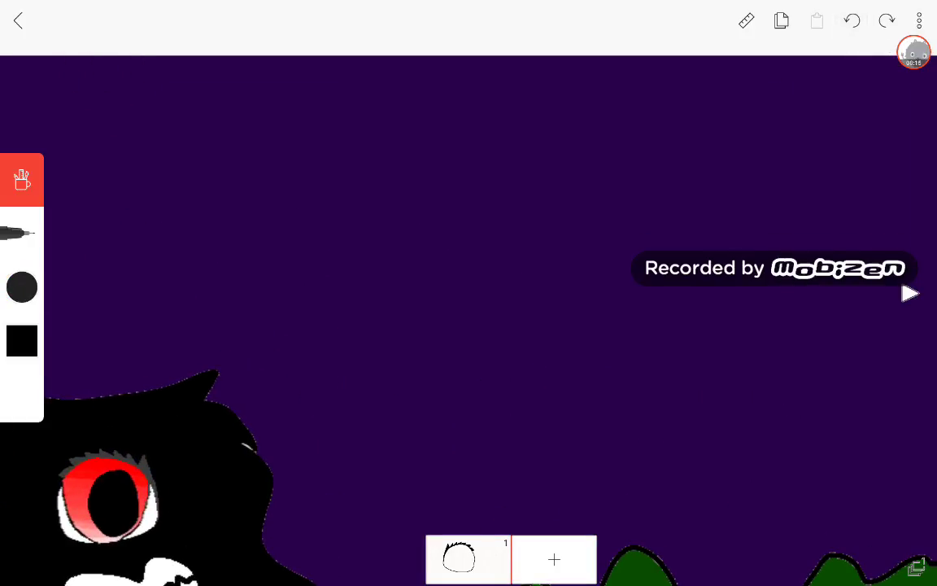
Step: Set the pen to bright yellow and dab a round moon in the purple sky
left_click(22, 340)
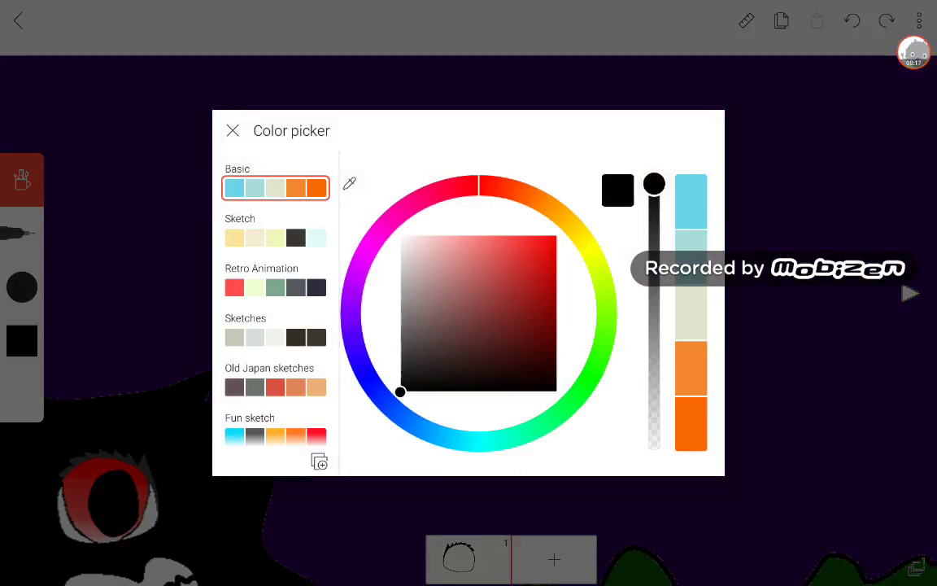
left_click(592, 248)
left_click(557, 238)
left_click(233, 131)
left_click(512, 273)
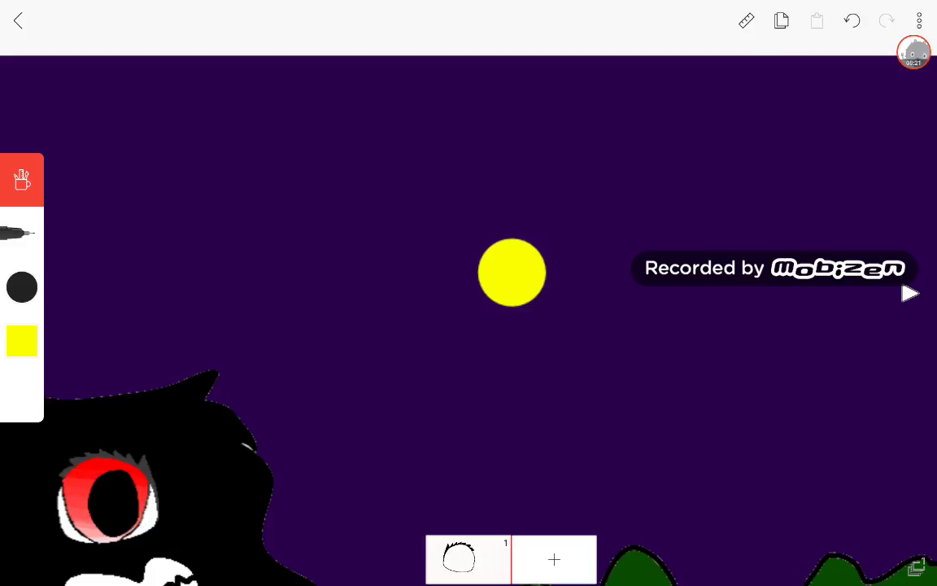
scroll(547, 295, "up", 3)
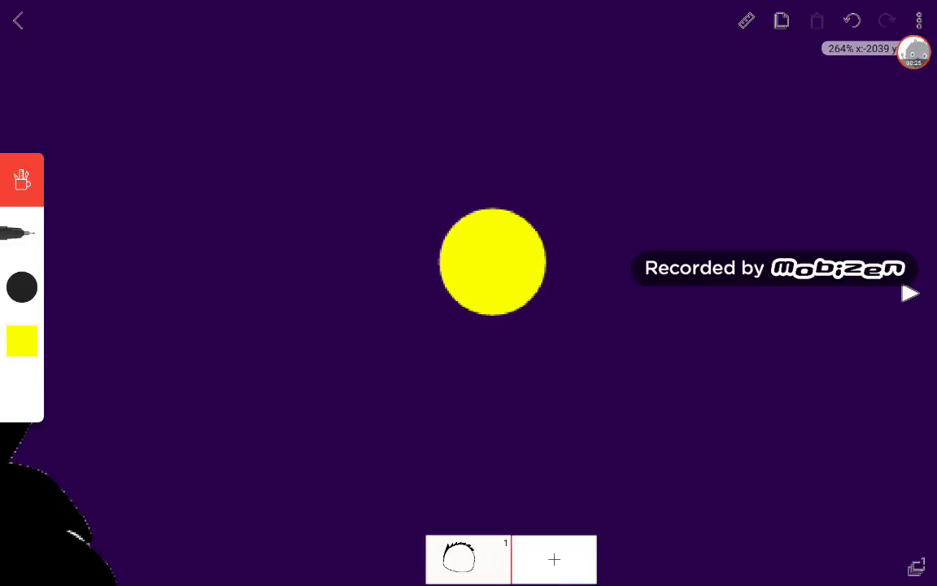
Step: Lasso the yellow moon and stretch it wider and taller into a larger disc
left_click(22, 286)
scroll(489, 252, "up", 5)
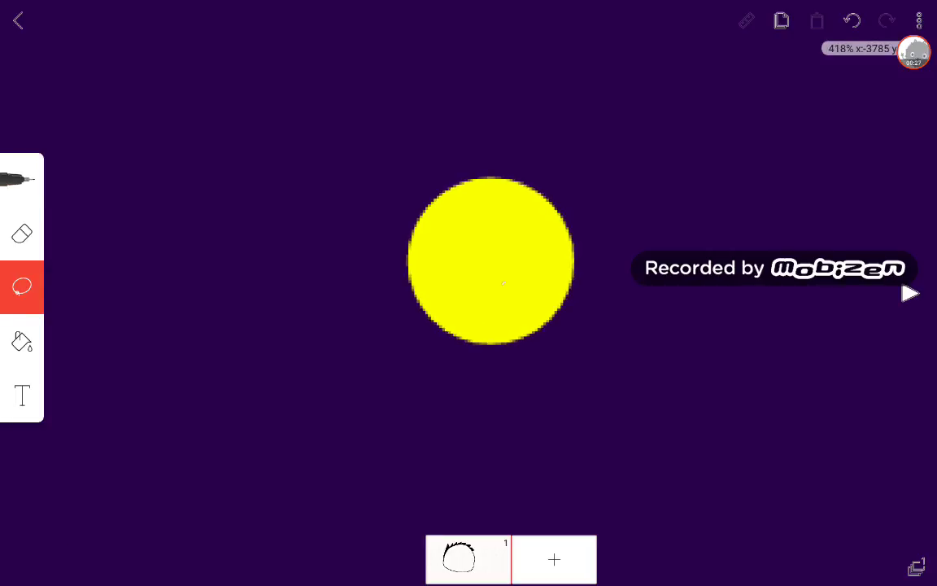
scroll(480, 252, "up", 2)
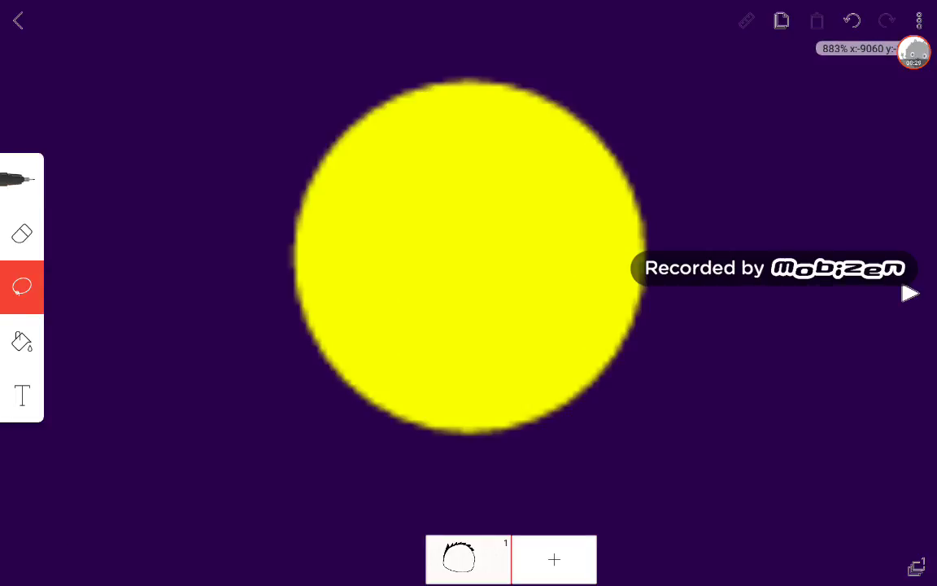
left_click_drag(350, 381, 458, 426)
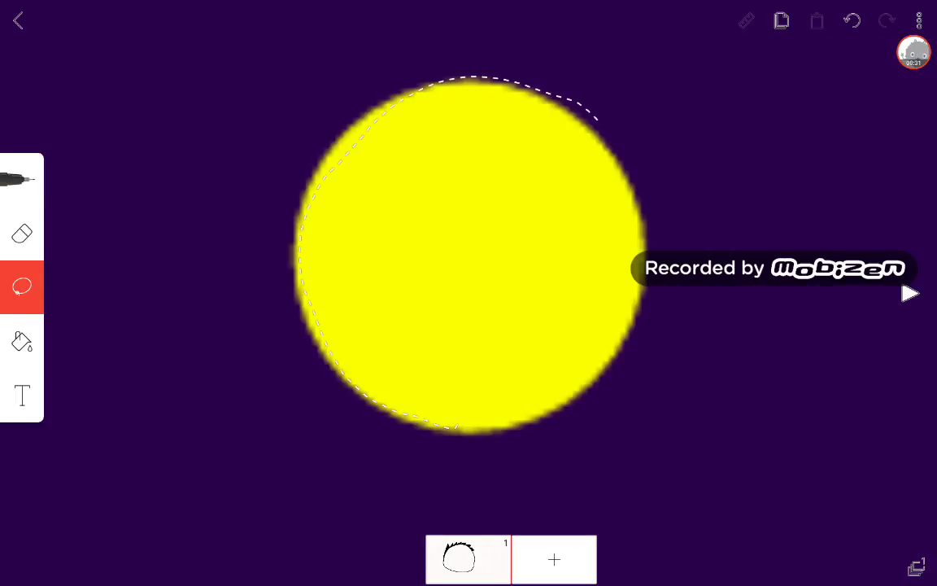
left_click_drag(431, 436, 424, 435)
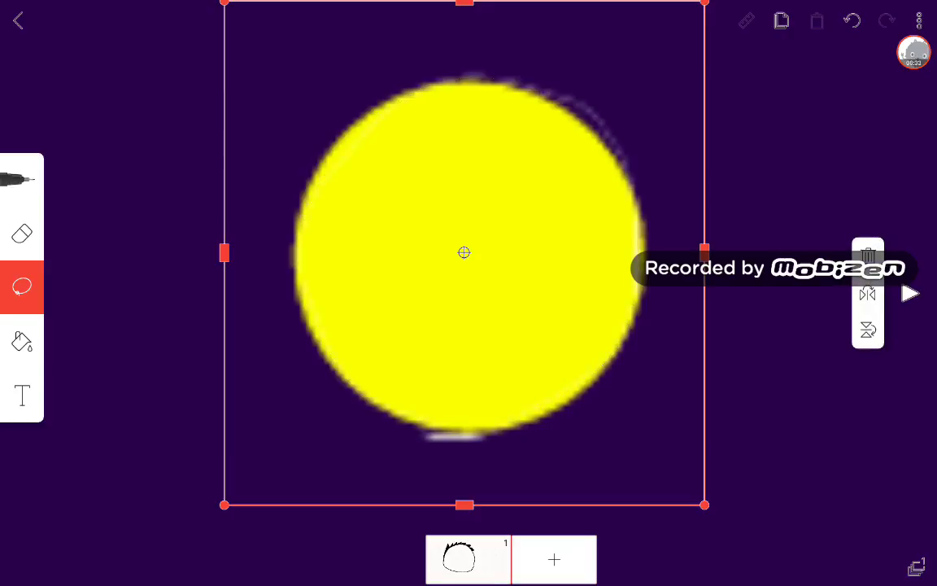
scroll(464, 253, "down", 2)
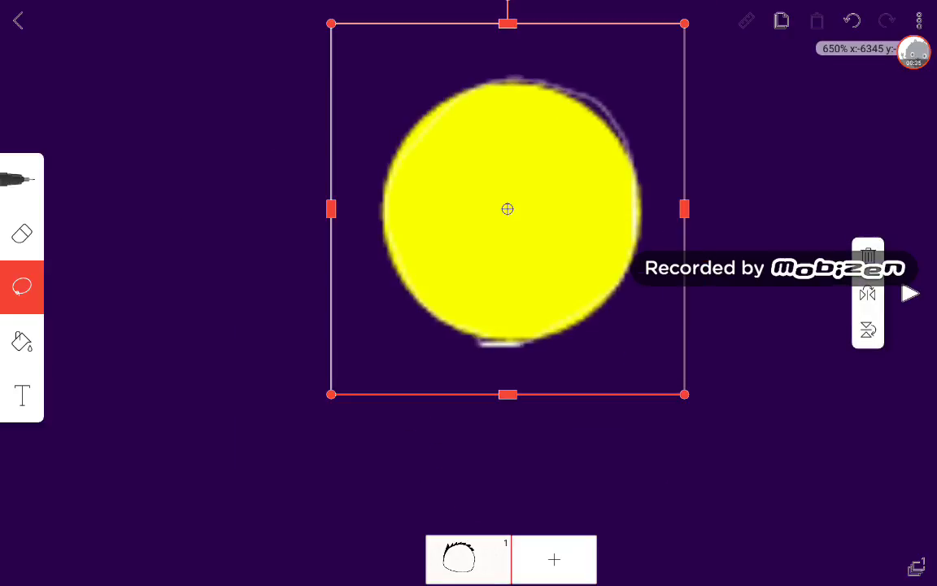
scroll(513, 228, "down", 2)
scroll(529, 236, "down", 3)
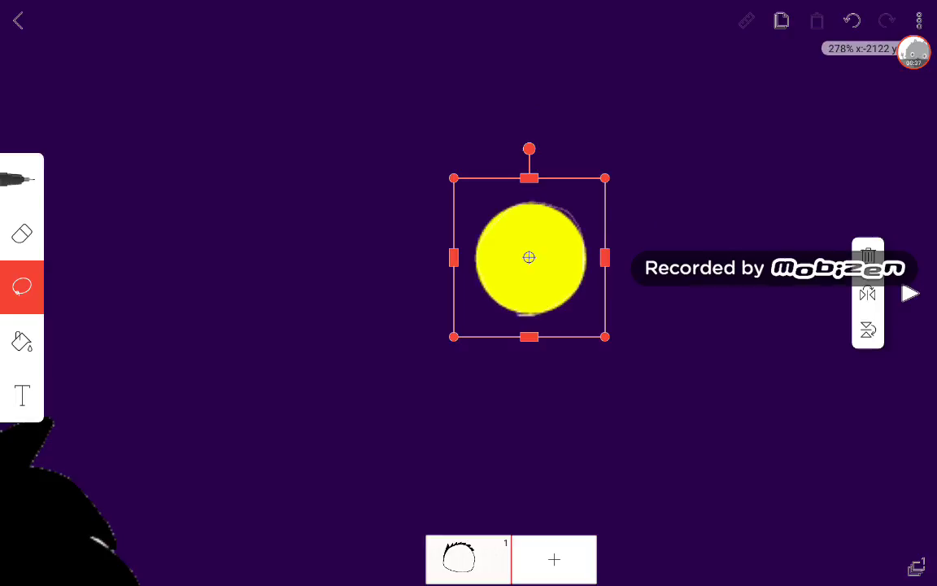
scroll(599, 255, "down", 3)
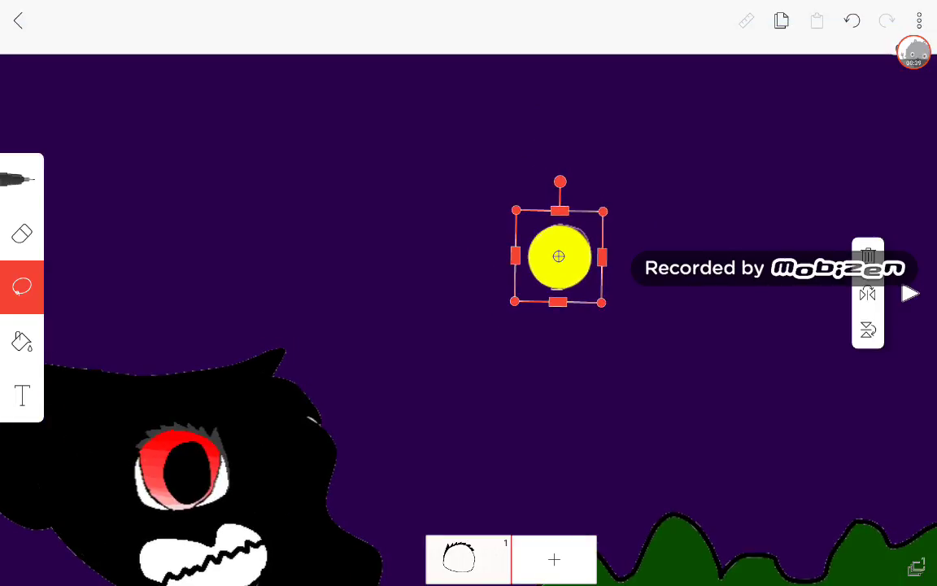
left_click_drag(602, 257, 642, 256)
left_click_drag(558, 301, 558, 360)
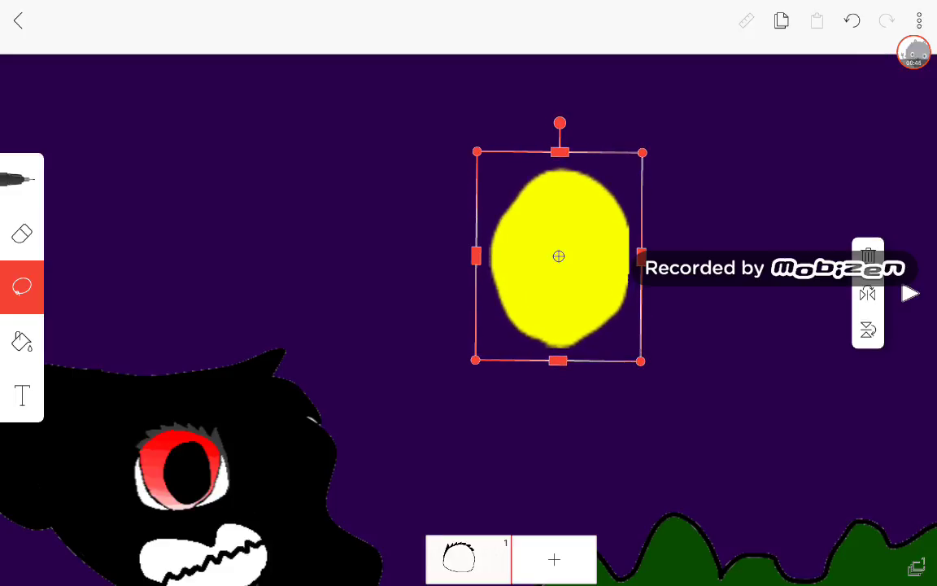
left_click_drag(642, 256, 656, 257)
left_click(325, 162)
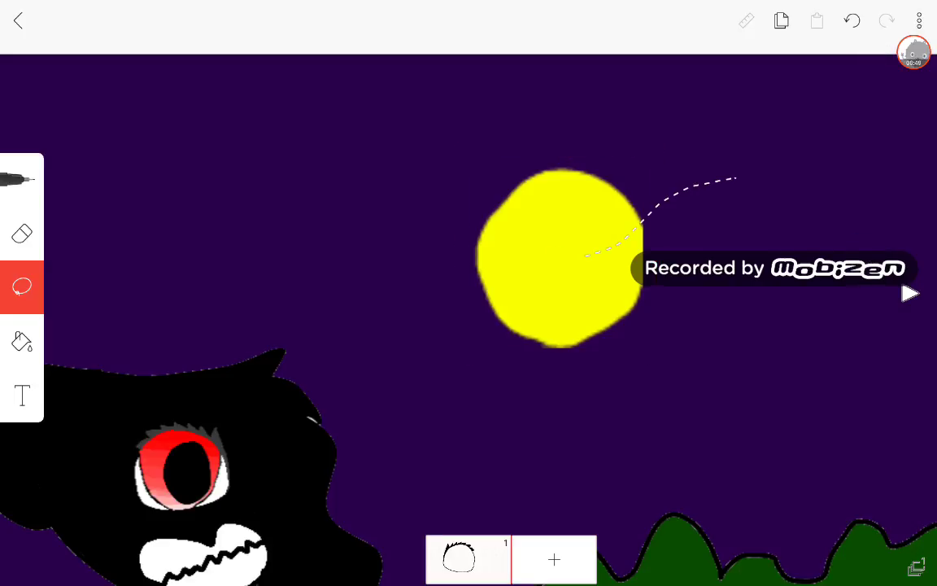
Step: Undo the stray selection and paint yellow around the moon's edge to round it
left_click(851, 20)
scroll(494, 208, "down", 5)
scroll(488, 244, "up", 4)
scroll(567, 173, "up", 5)
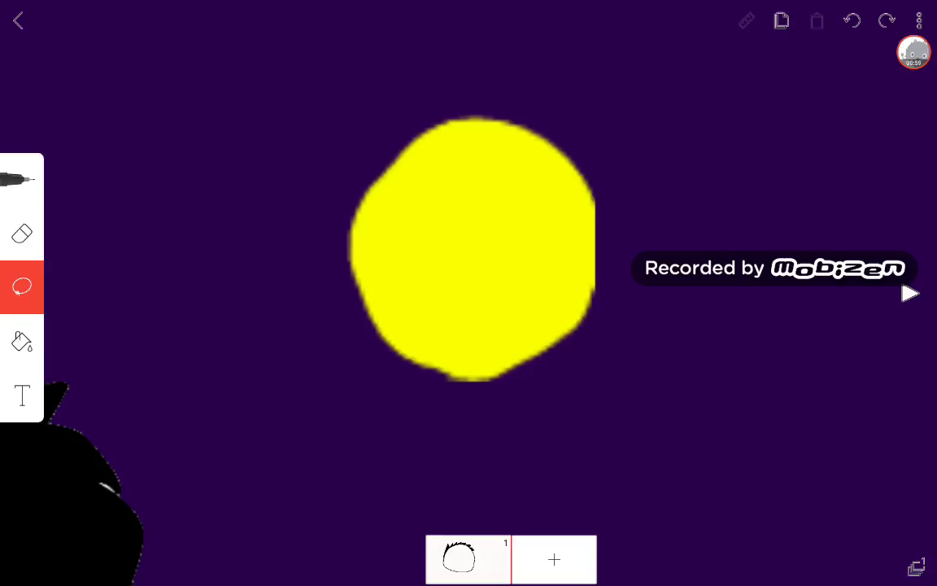
scroll(407, 285, "up", 5)
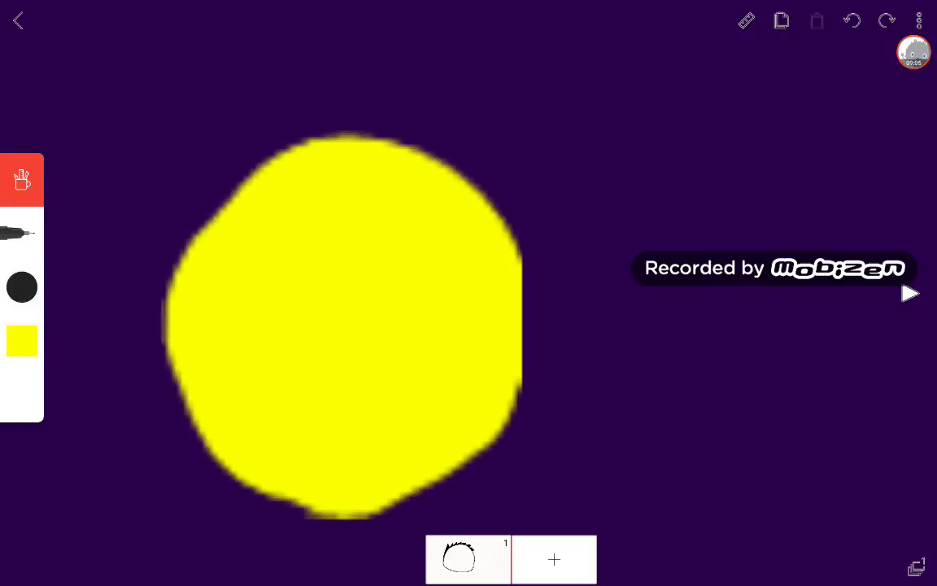
left_click(22, 340)
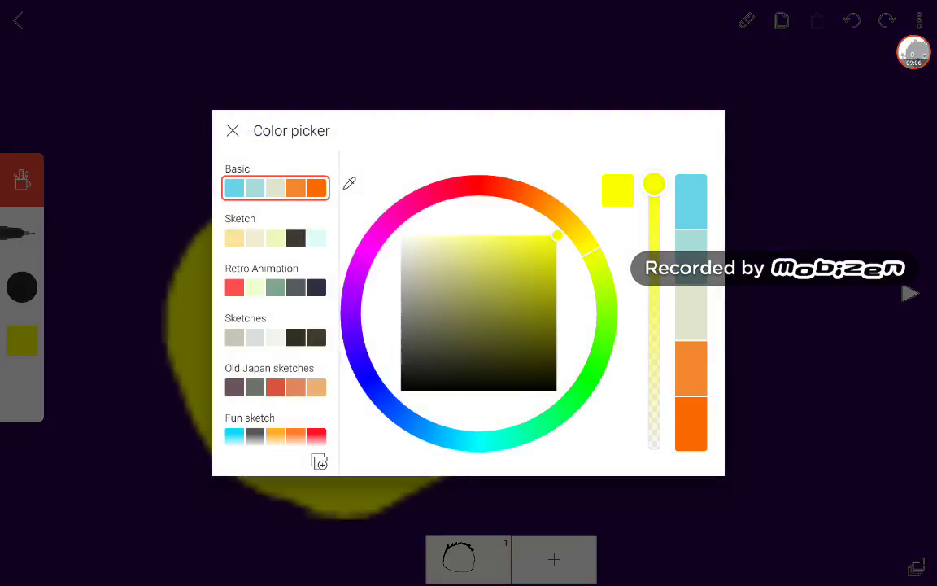
key("Escape")
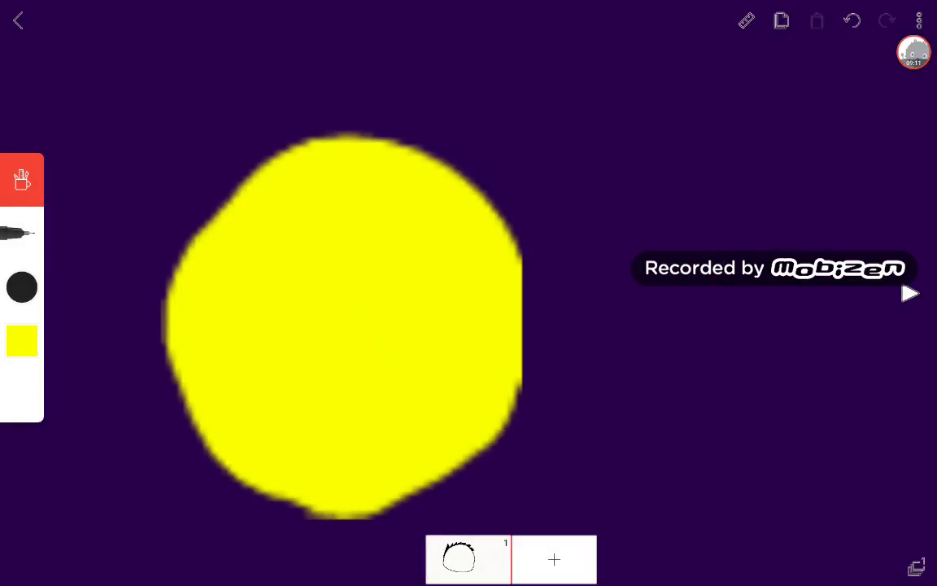
mouse_move(244, 179)
left_mouse_down()
mouse_move(317, 159)
mouse_move(415, 183)
mouse_move(512, 358)
mouse_move(244, 504)
mouse_move(325, 146)
mouse_move(444, 187)
left_mouse_up()
Step: Set the pen colour to the sky's dark purple using the eyedropper
scroll(334, 326, "down", 5)
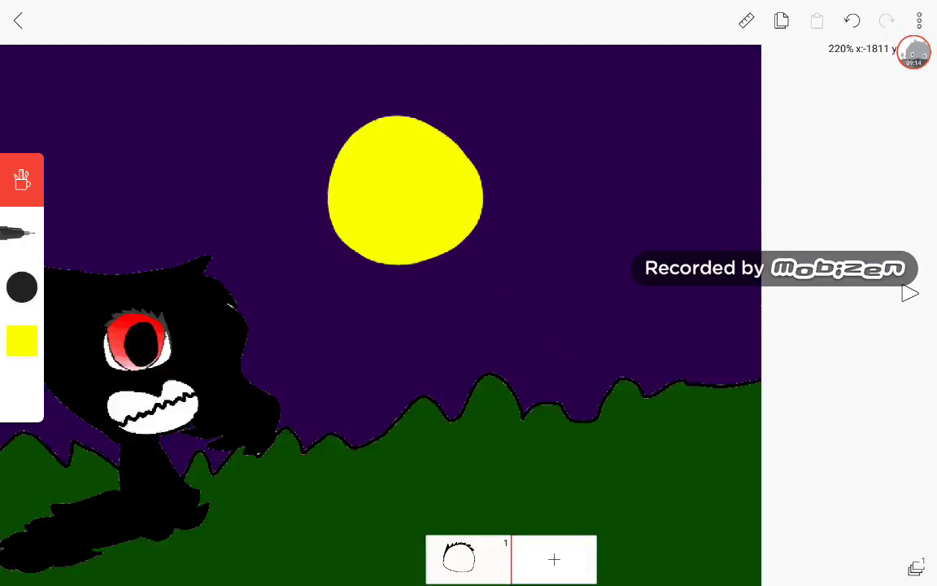
scroll(333, 326, "up", 5)
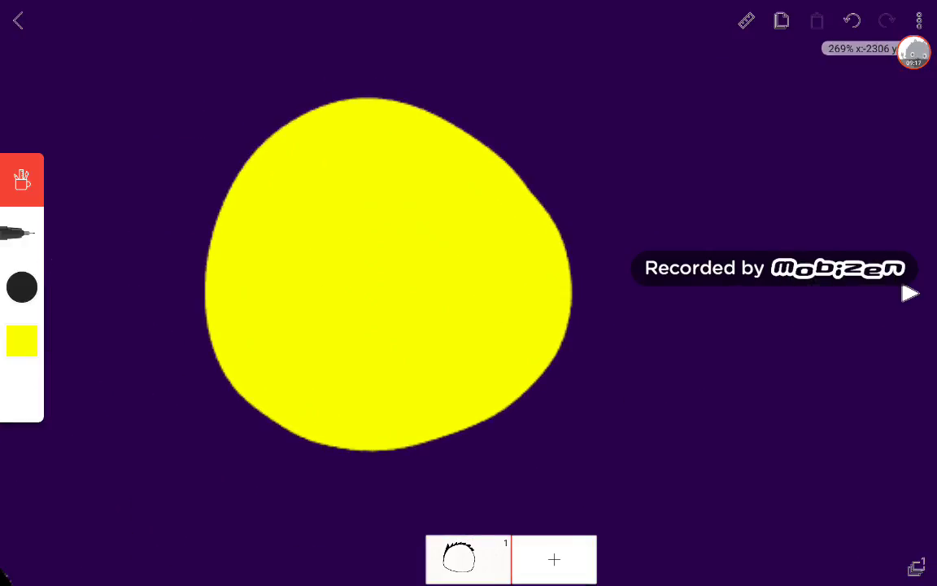
left_click(22, 341)
left_click(349, 183)
left_click_drag(464, 293, 644, 203)
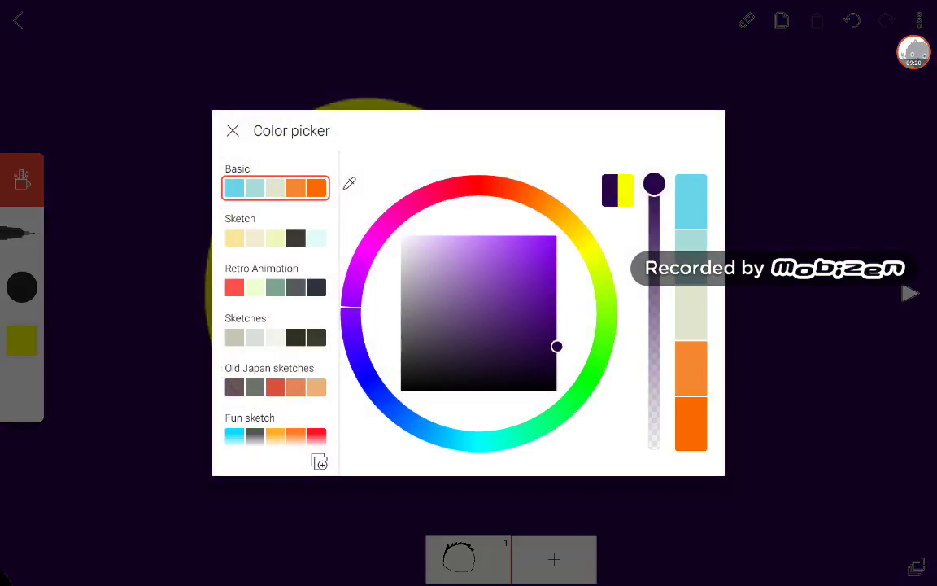
key("Escape")
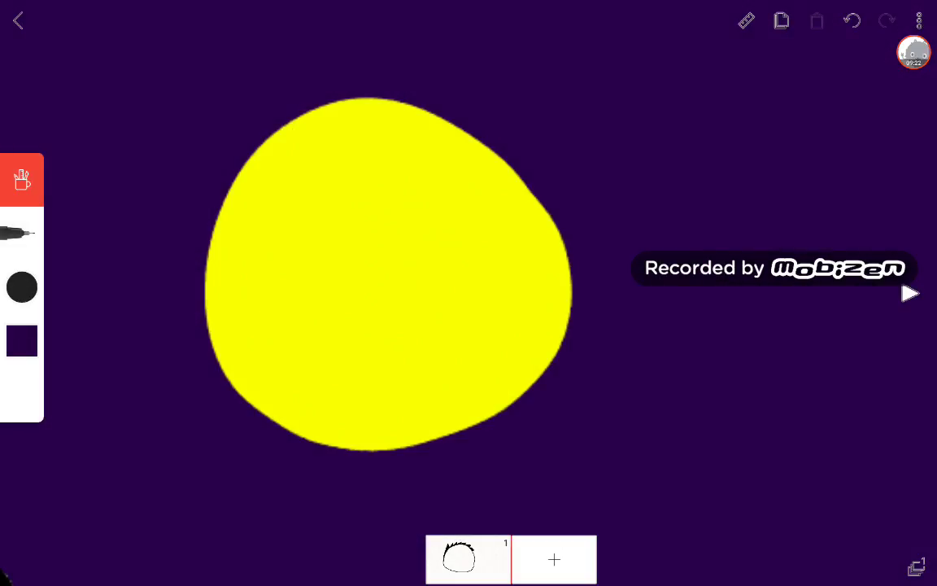
Step: Paint sky purple over the moon's right side to leave a crescent, undoing a stray notch
left_click_drag(488, 407, 427, 110)
left_click_drag(488, 358, 480, 162)
left_click_drag(549, 350, 529, 187)
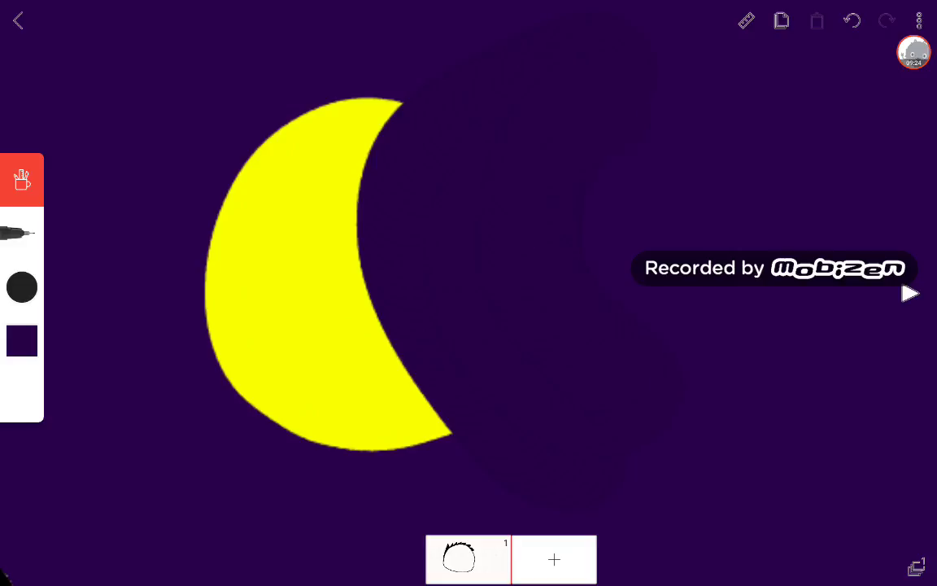
scroll(469, 293, "down", 5)
scroll(469, 293, "up", 5)
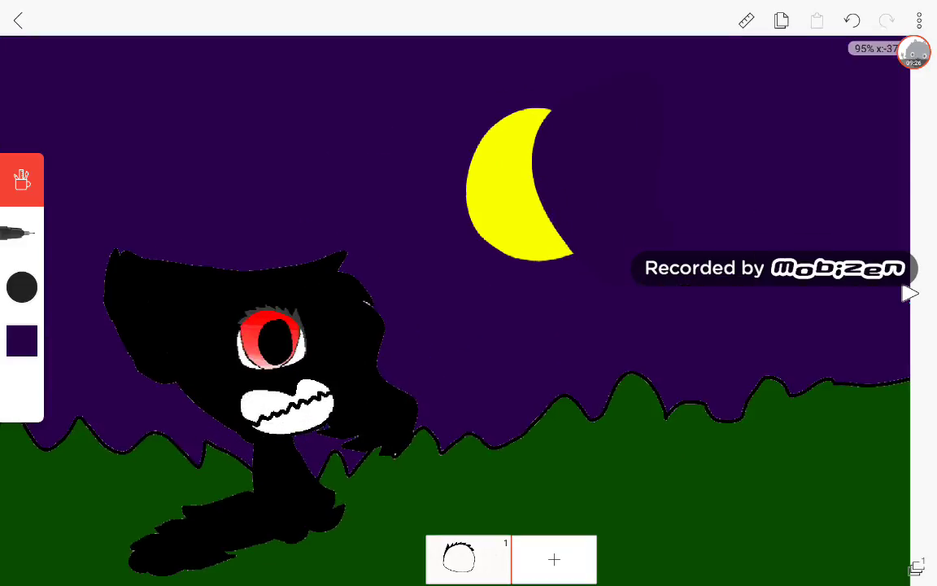
scroll(468, 292, "down", 2)
scroll(546, 283, "down", 1)
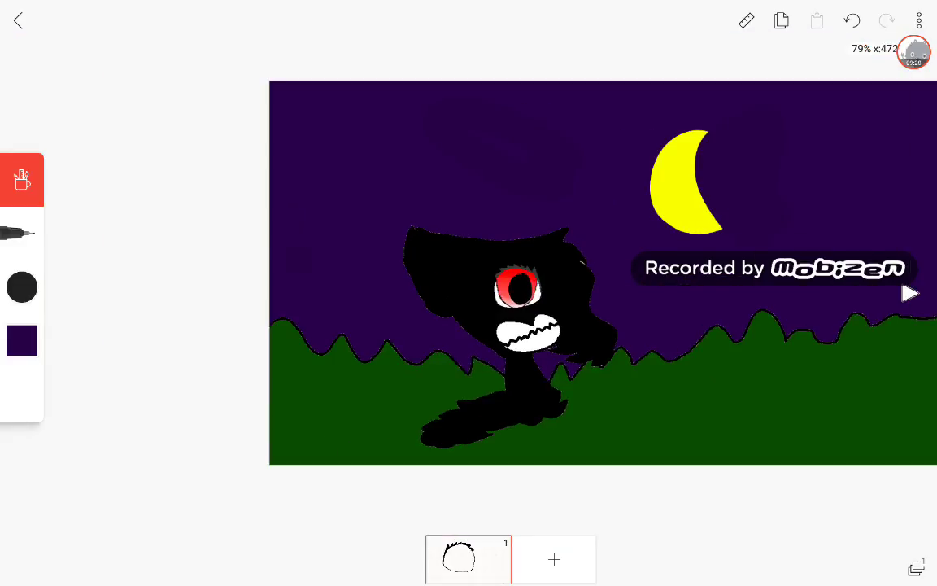
scroll(468, 292, "down", 1)
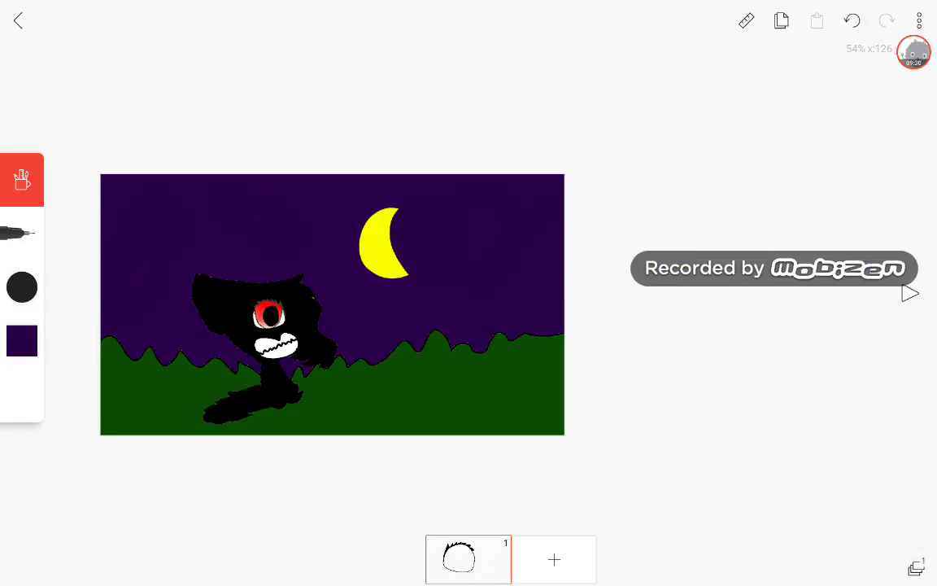
scroll(295, 220, "up", 2)
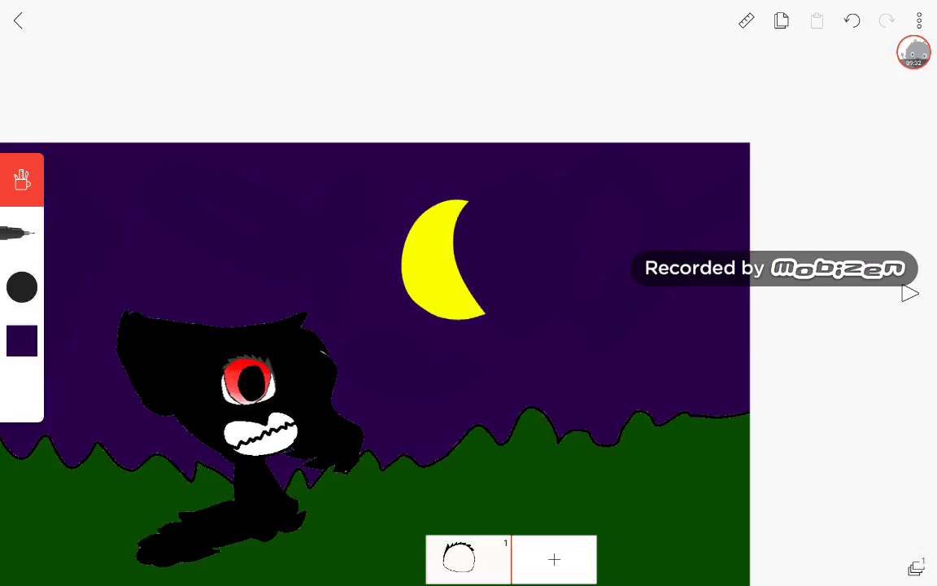
scroll(469, 326, "left", 5)
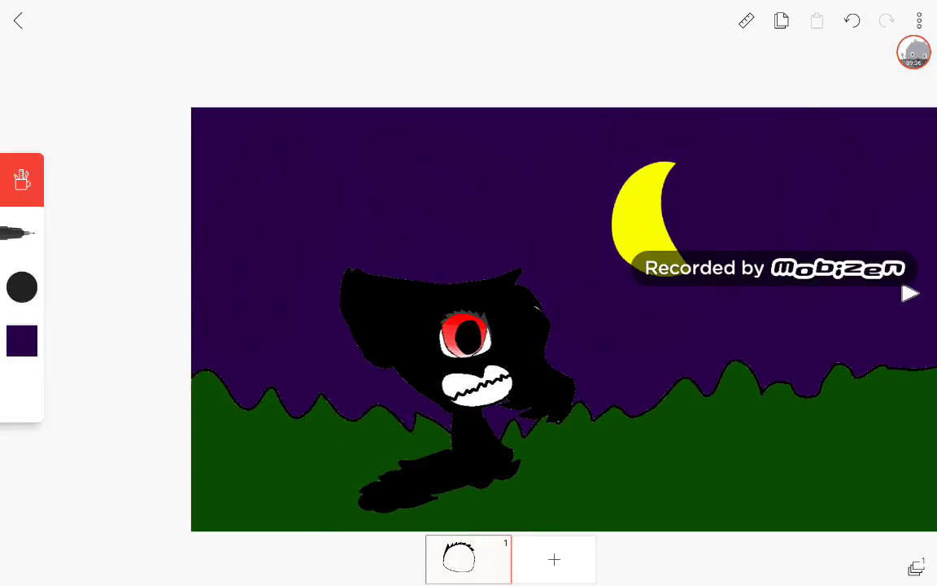
left_click_drag(617, 205, 617, 240)
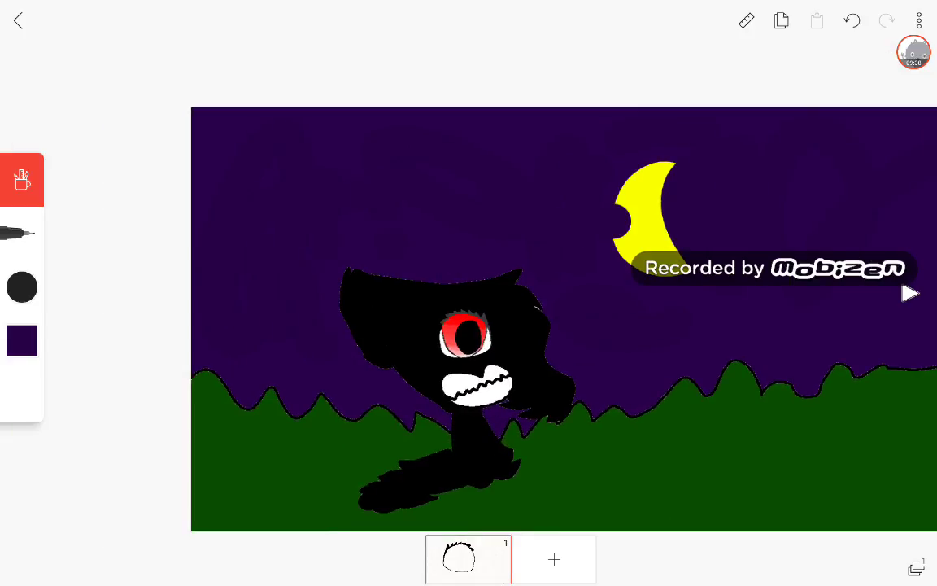
left_click(852, 20)
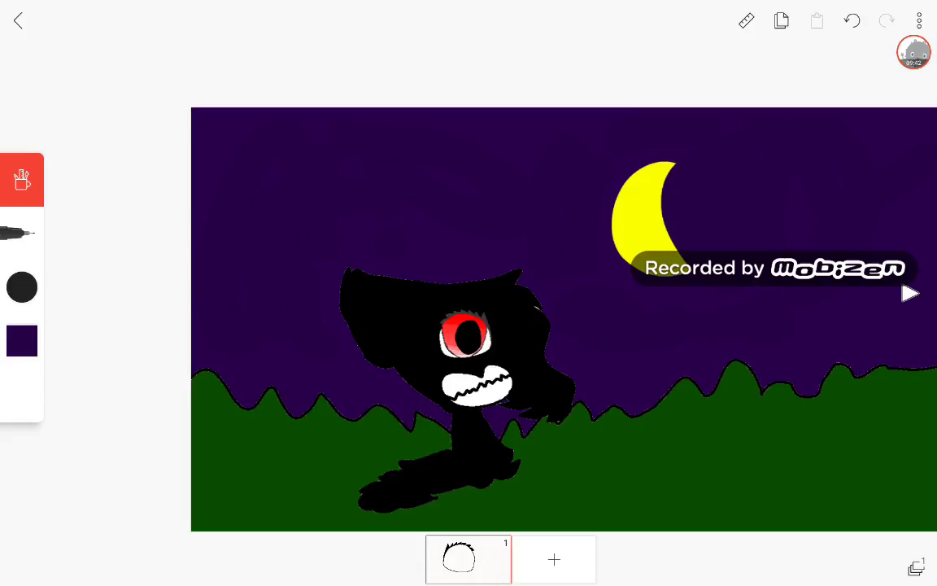
Step: Set the brush to 5.8mm and white paint for the stars
left_click(22, 340)
left_click(232, 130)
left_click(22, 286)
left_click_drag(105, 316, 177, 416)
left_click(22, 340)
left_click_drag(652, 186, 652, 439)
left_click(232, 129)
Step: Dot three white stars in the upper-left sky, undo them, and re-dot one
left_click(282, 180)
left_click(422, 143)
left_click(274, 233)
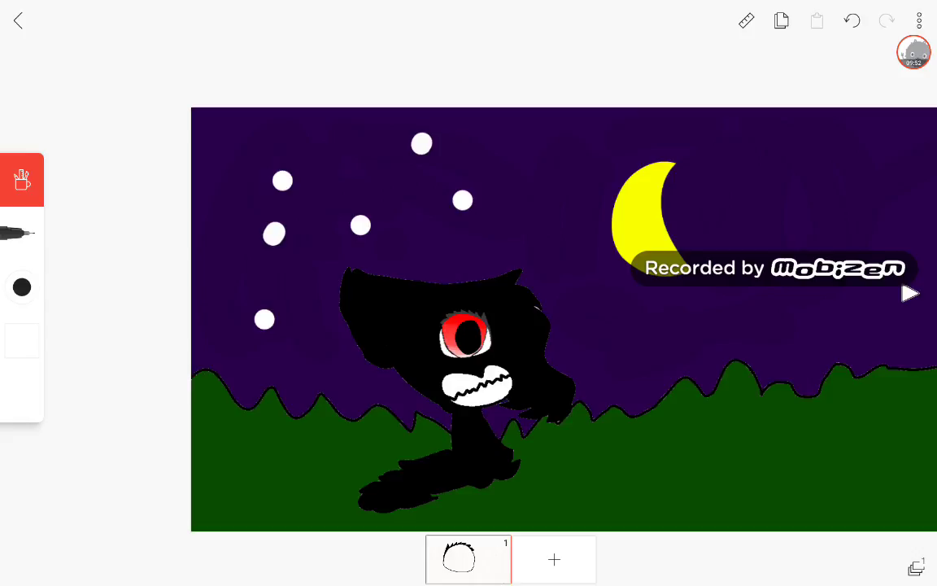
left_click(852, 21)
left_click(852, 21)
left_click(852, 20)
left_click(852, 20)
left_click(268, 237)
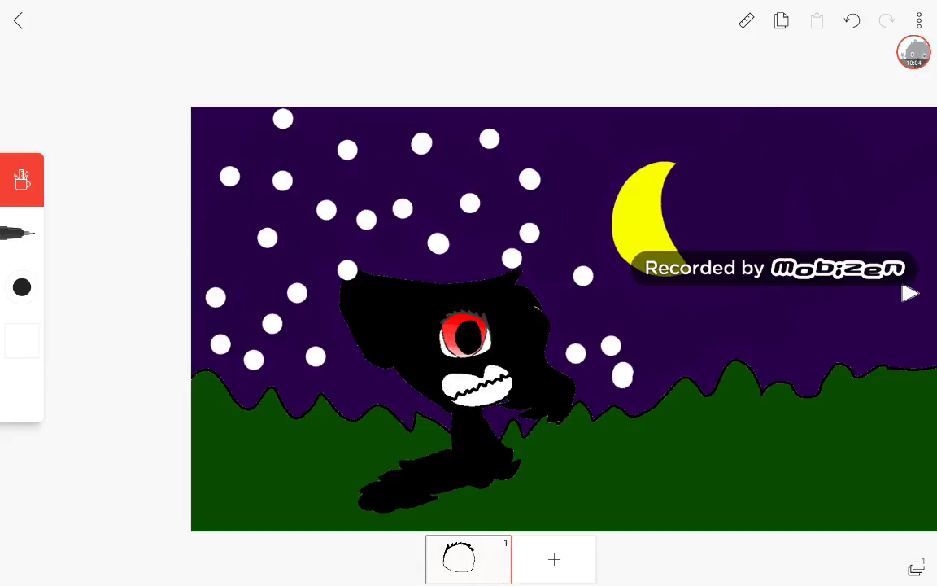
Step: Add white star dots to the left of and in a row below the moon
scroll(436, 351, "up", 2)
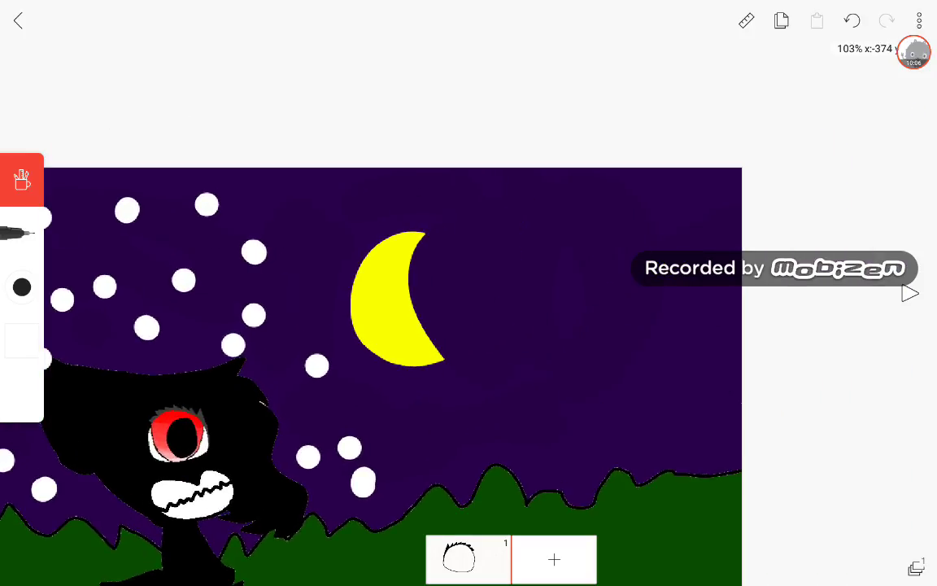
left_click(299, 280)
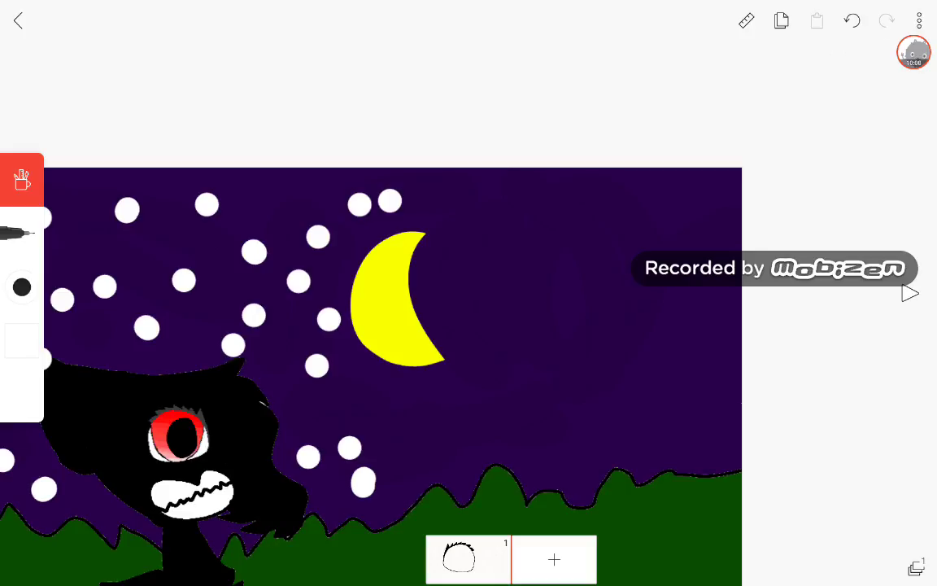
left_click(273, 206)
left_click(312, 187)
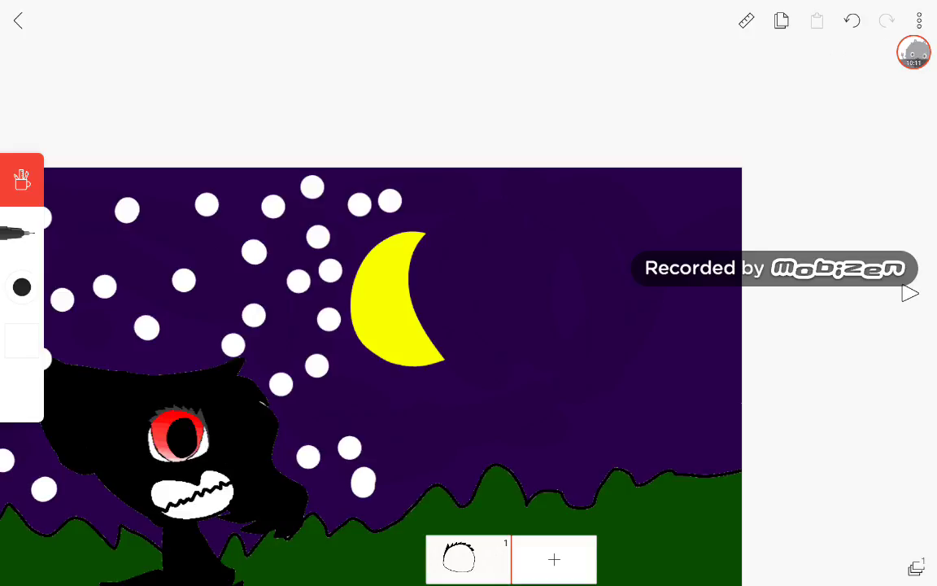
left_click(348, 398)
left_click(369, 380)
left_click(415, 399)
left_click(446, 416)
left_click(502, 398)
left_click(542, 388)
Step: Add a diagonal line of six star dots rising to the right of the moon
left_click(517, 325)
left_click(543, 310)
left_click(579, 286)
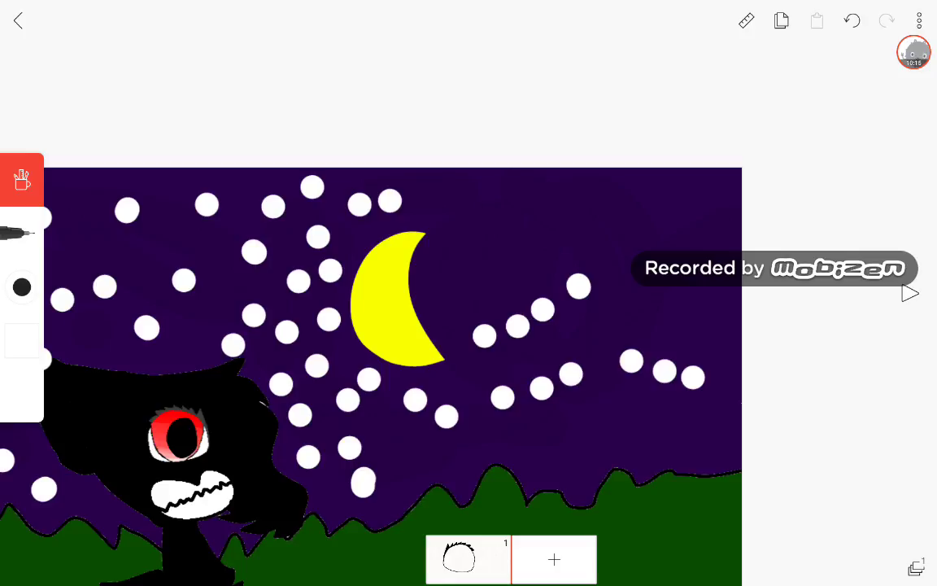
left_click(603, 269)
left_click(622, 256)
left_click(644, 217)
Step: Scatter more white star dots right and far right of the moon
left_click(456, 257)
left_click(469, 243)
left_click(508, 207)
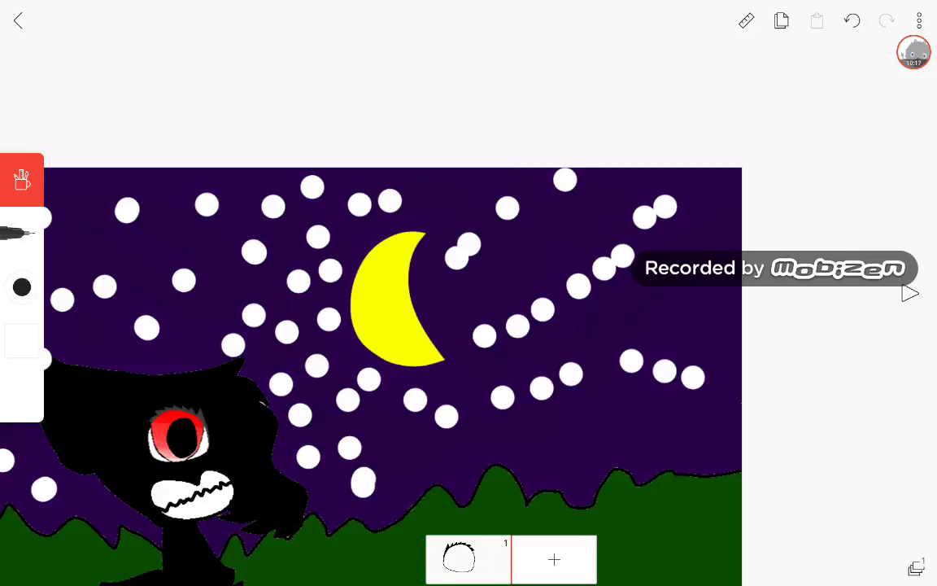
left_click(498, 284)
left_click(539, 248)
left_click(584, 217)
left_click(634, 309)
left_click(665, 299)
left_click(709, 287)
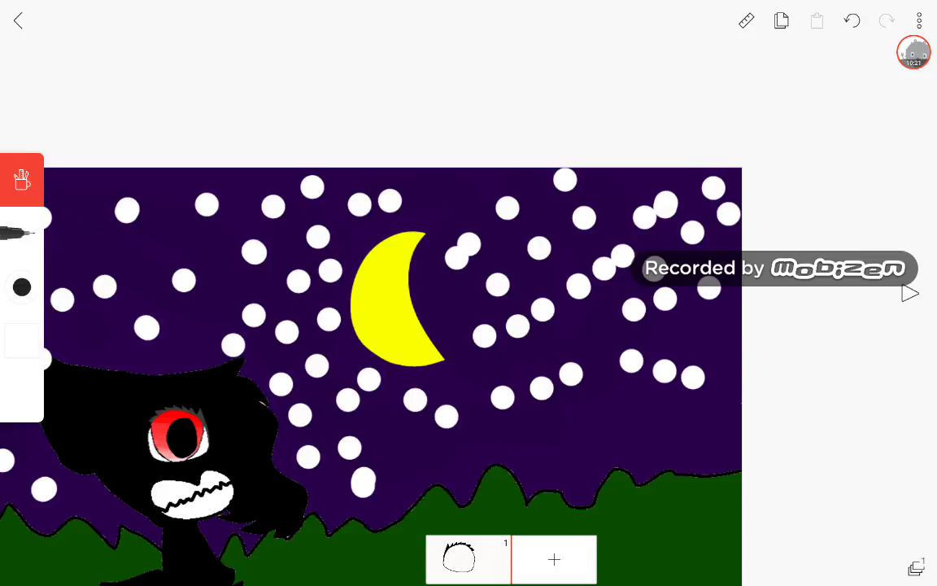
left_click(524, 351)
left_click(571, 339)
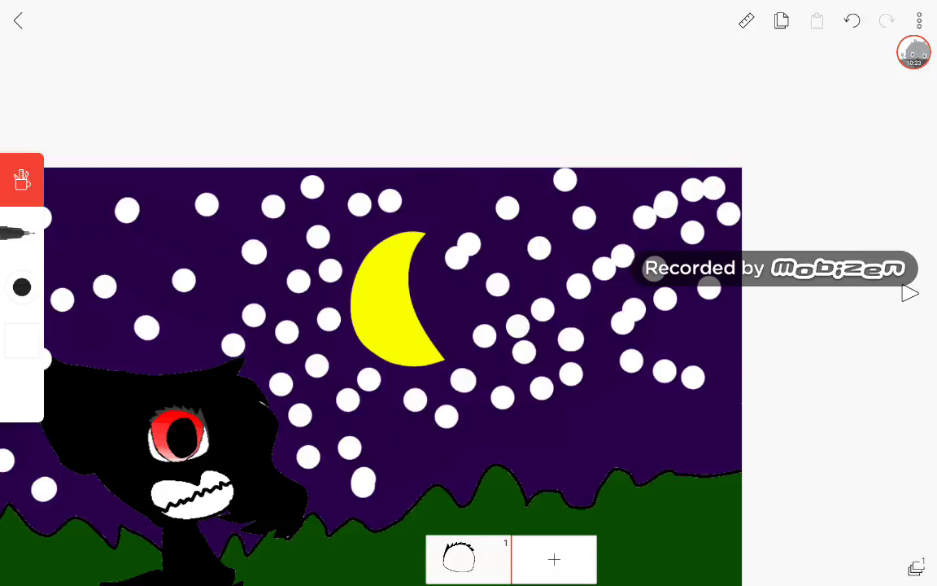
Step: Dot white stars across the lower-middle sky and right of centre
scroll(699, 409, "up", 5)
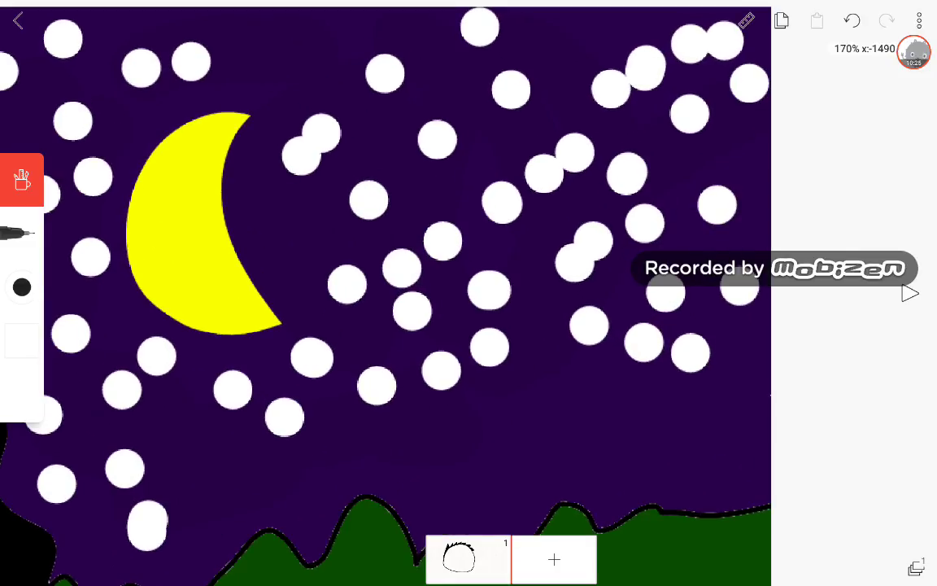
left_click(233, 390)
left_click(284, 417)
left_click(377, 385)
left_click(441, 371)
left_click(489, 348)
left_click(676, 392)
left_click(749, 411)
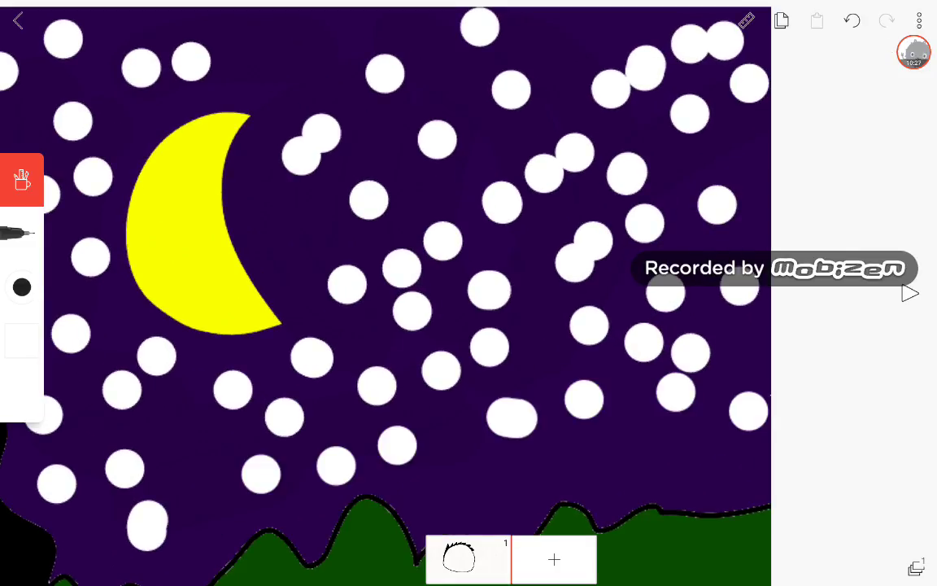
Step: Add a row of six white stars across the lower sky
left_click(375, 448)
left_click(438, 437)
left_click(499, 433)
left_click(581, 411)
left_click(648, 413)
left_click(639, 363)
Step: Add white stars near the creature's head and body
scroll(385, 293, "down", 5)
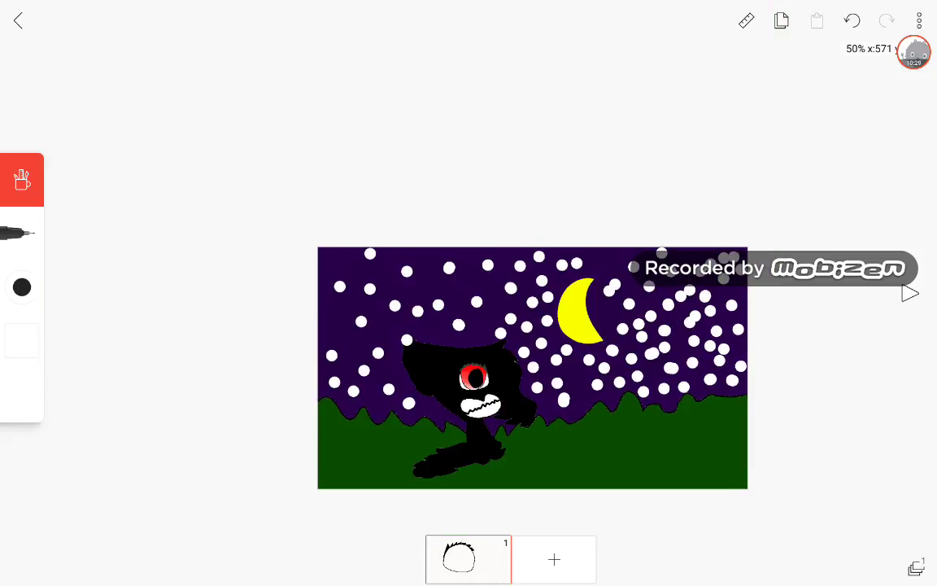
scroll(503, 356, "up", 2)
scroll(503, 355, "up", 5)
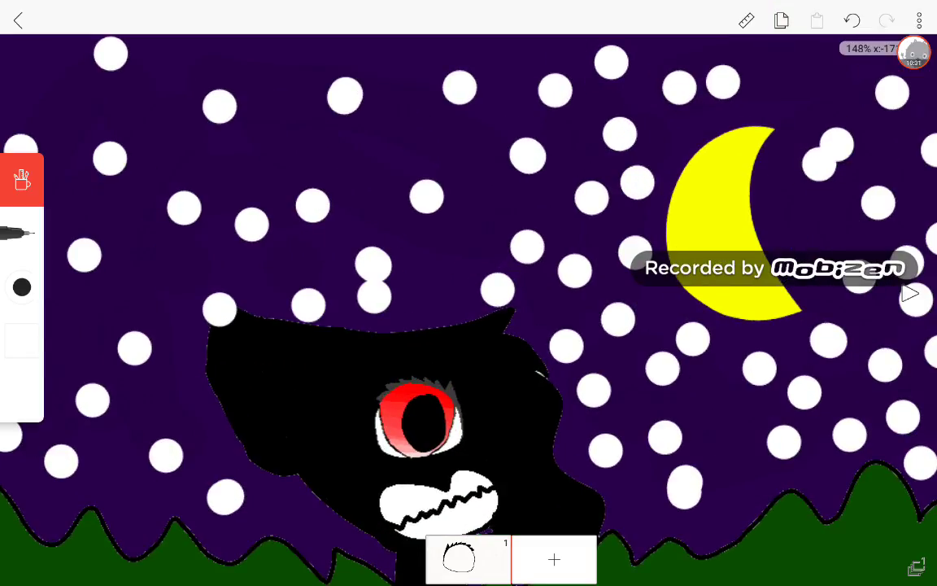
left_click(439, 300)
left_click(256, 505)
left_click(312, 521)
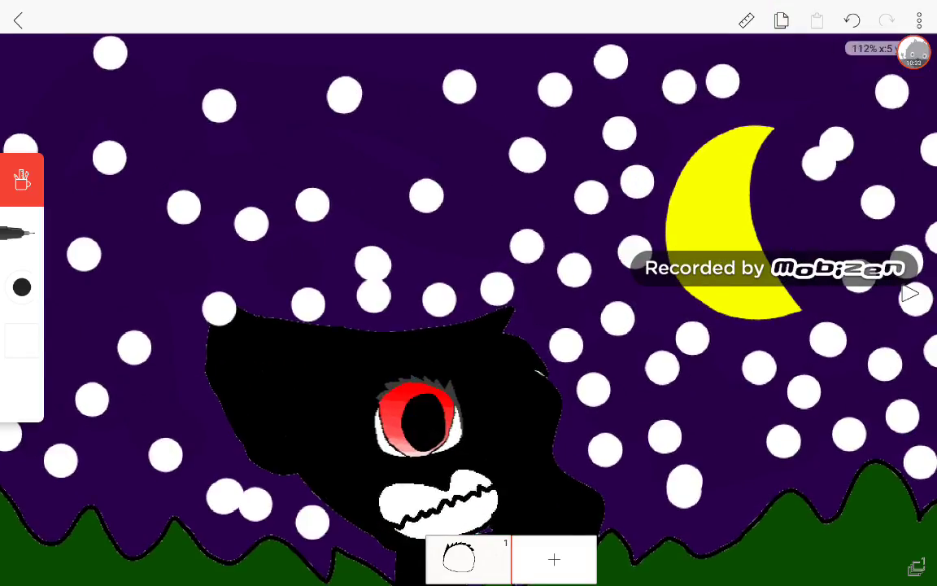
scroll(456, 293, "down", 4)
scroll(397, 271, "up", 10)
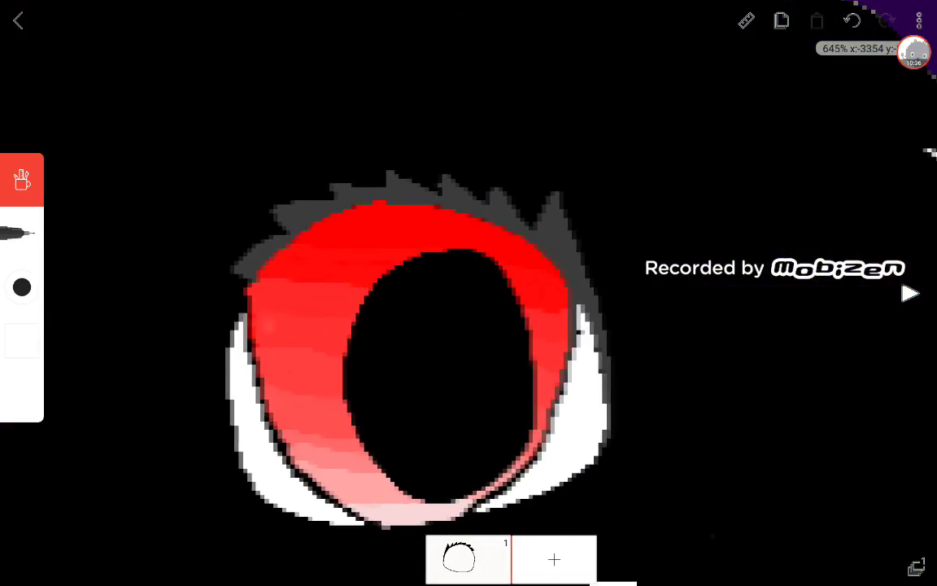
Step: With a 2.8mm brush, paint a white highlight in the pupil, undoing a stray iris dot
left_click_drag(22, 313, 22, 294)
left_click(440, 375)
left_click(410, 225)
left_click(852, 20)
scroll(439, 325, "up", 2)
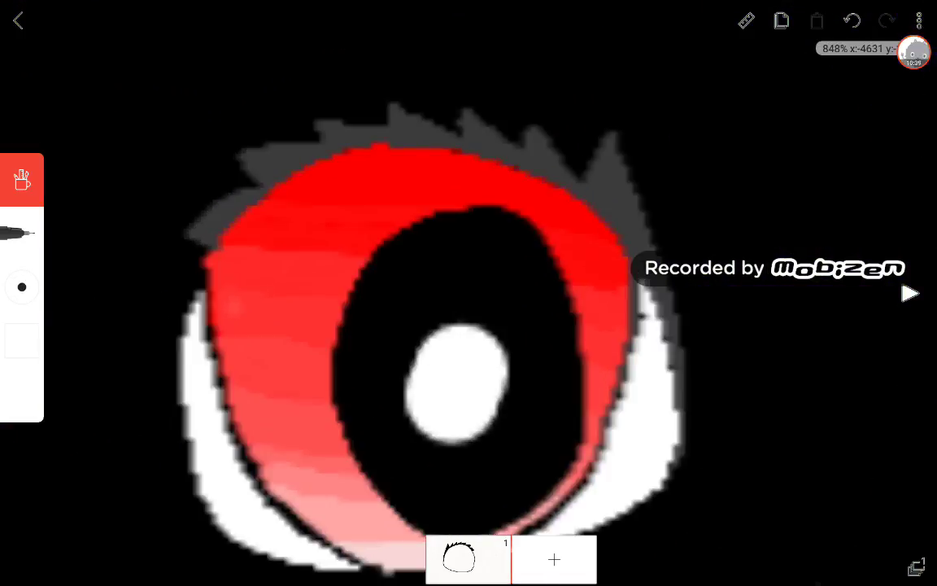
mouse_move(391, 309)
left_mouse_down()
mouse_move(497, 342)
mouse_move(399, 407)
left_mouse_up()
scroll(488, 285, "down", 10)
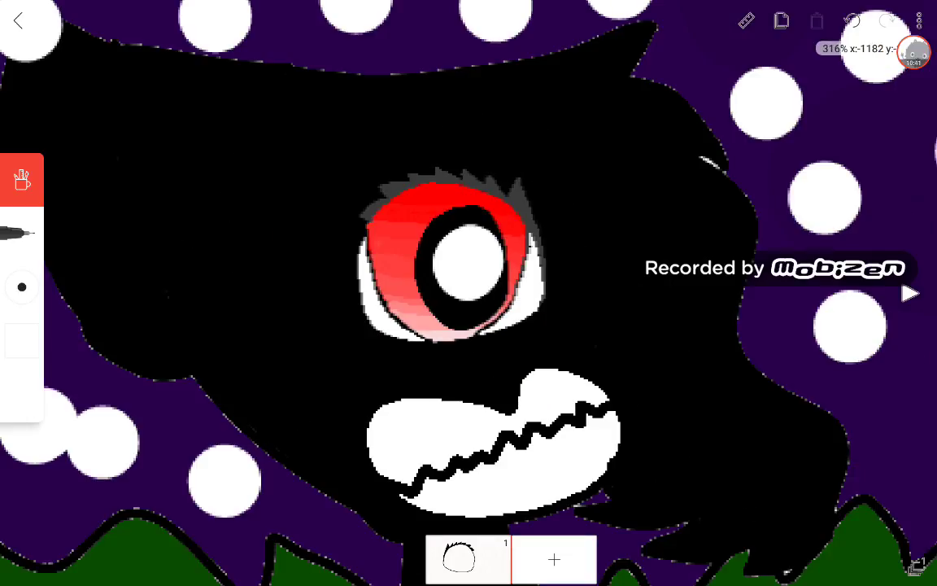
scroll(494, 193, "up", 8)
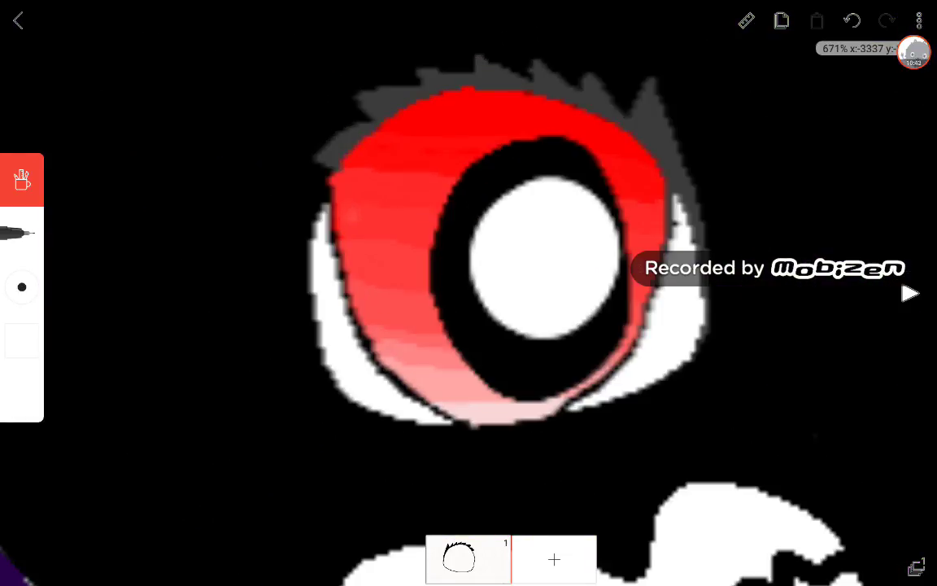
Step: Paint a black circle inside the white pupil
left_click(22, 340)
left_click(446, 389)
left_click(232, 129)
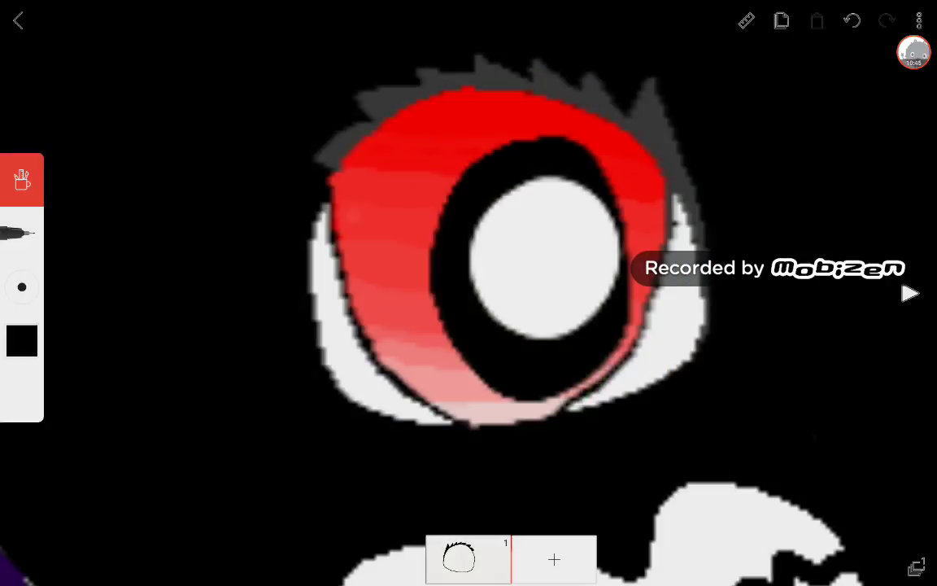
mouse_move(489, 196)
left_mouse_down()
mouse_move(500, 269)
mouse_move(521, 277)
left_mouse_up()
scroll(529, 244, "up", 4)
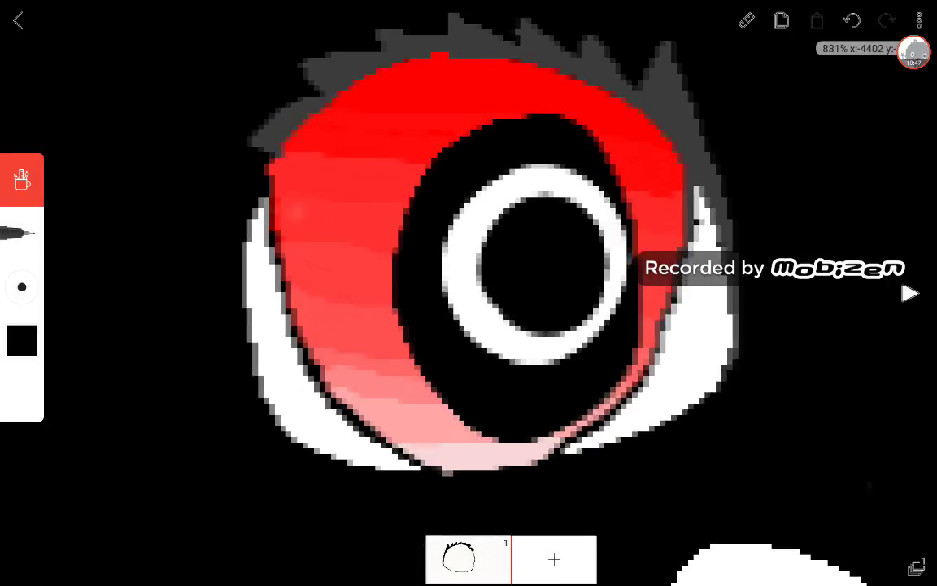
Step: Clear the black centre with transparent paint, then refill it with opaque black
left_click(22, 340)
left_click_drag(655, 184, 655, 447)
left_click(232, 130)
mouse_move(464, 212)
left_mouse_down()
mouse_move(520, 236)
mouse_move(537, 276)
left_mouse_up()
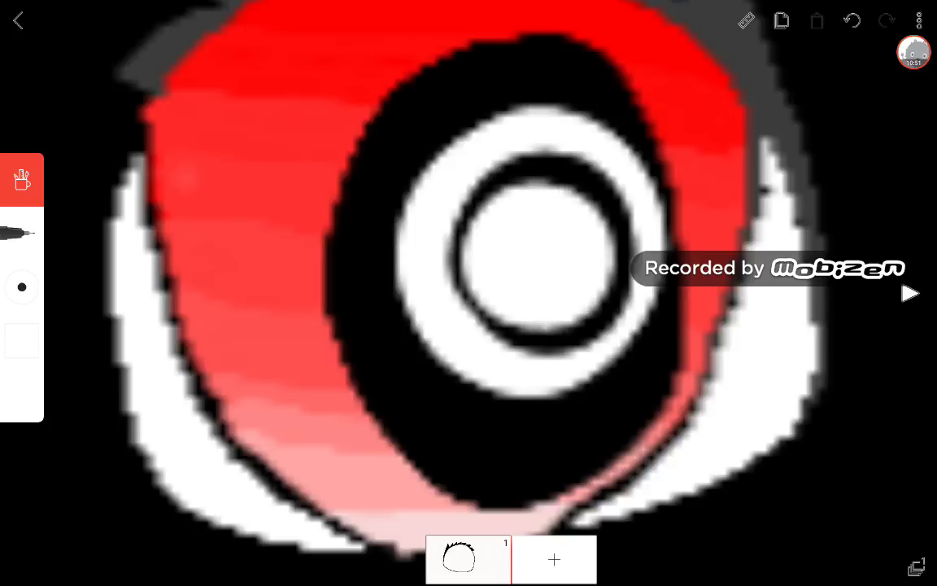
left_click(22, 340)
left_click_drag(655, 447, 655, 183)
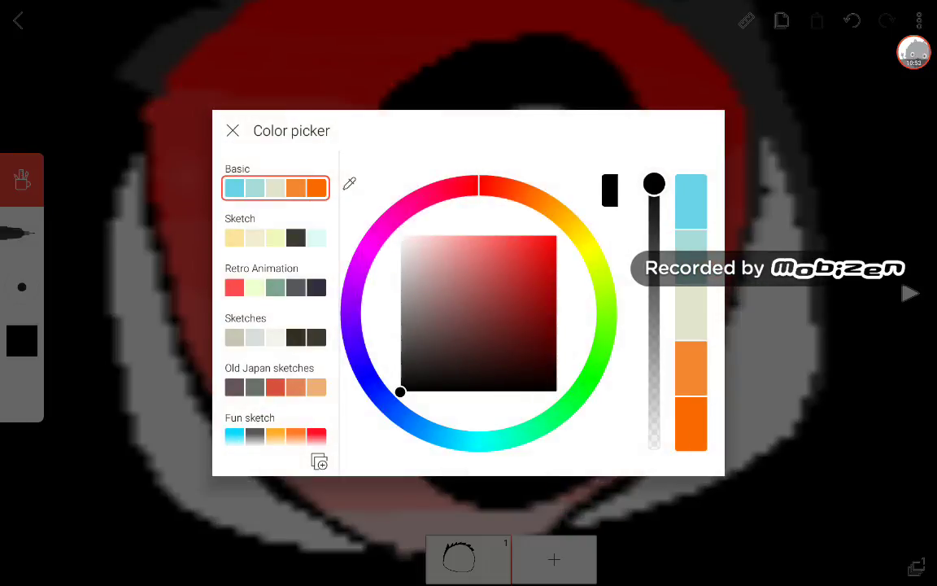
left_click(232, 130)
left_click_drag(488, 203, 570, 277)
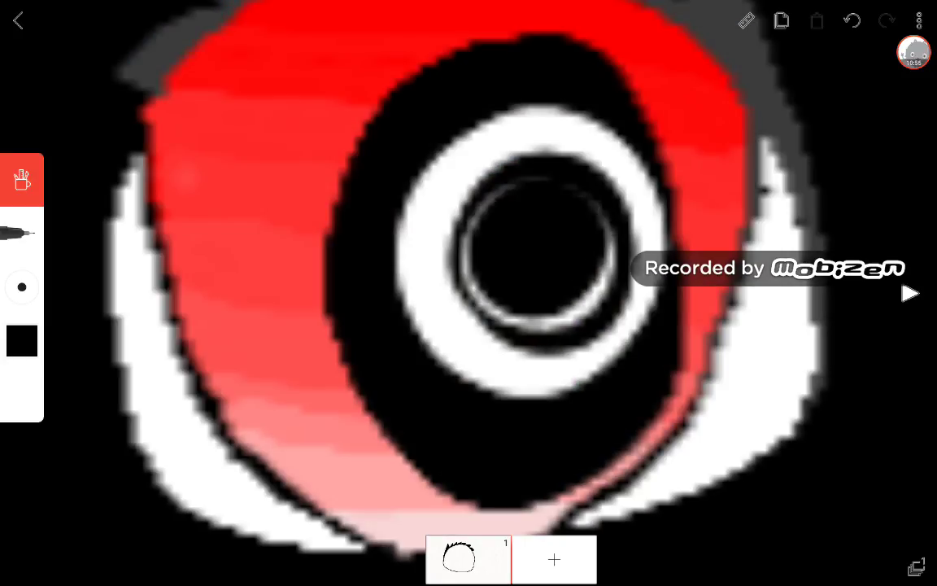
left_click_drag(443, 196, 537, 191)
Step: Use transparent paint to reopen a clean white centre inside the black ring
left_click(22, 340)
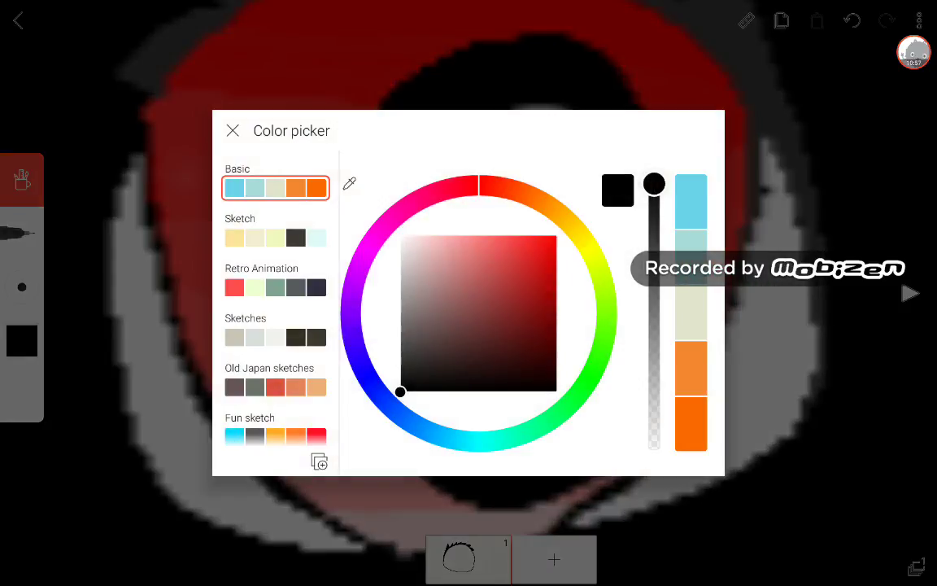
left_click_drag(655, 184, 655, 447)
left_click(231, 130)
left_click_drag(456, 203, 504, 261)
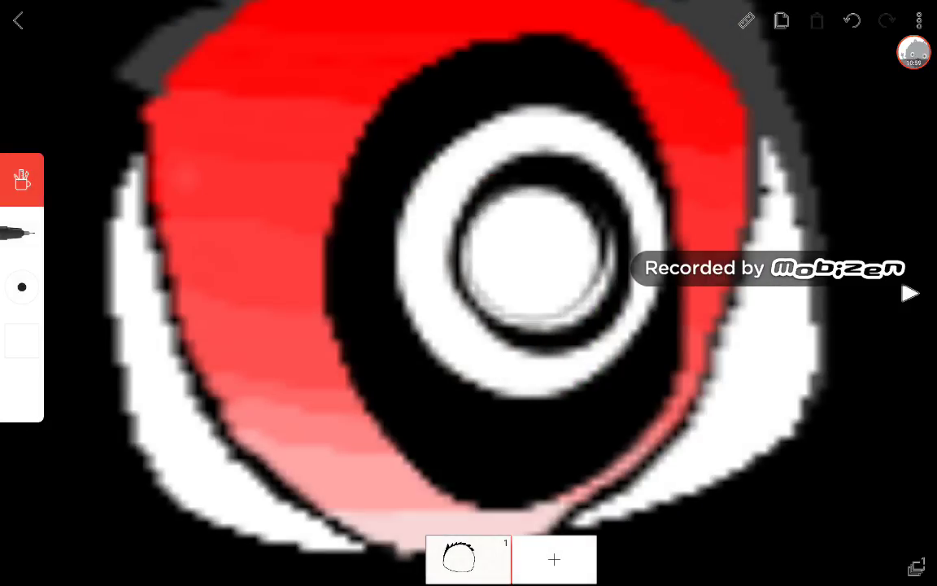
left_click_drag(407, 65, 472, 122)
Step: Scribble dark green strokes and zigzags across the left and right grass
scroll(521, 244, "down", 5)
scroll(520, 244, "down", 5)
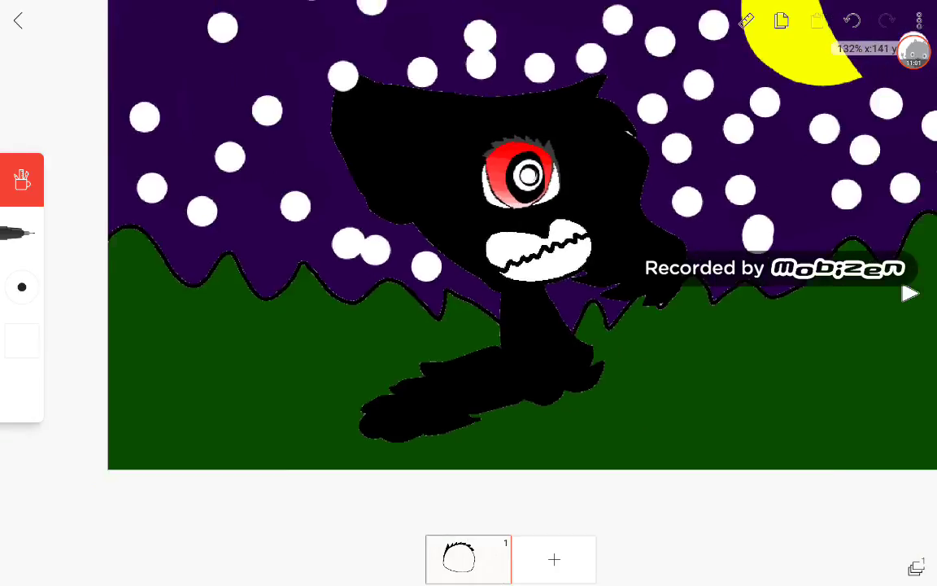
scroll(468, 244, "up", 3)
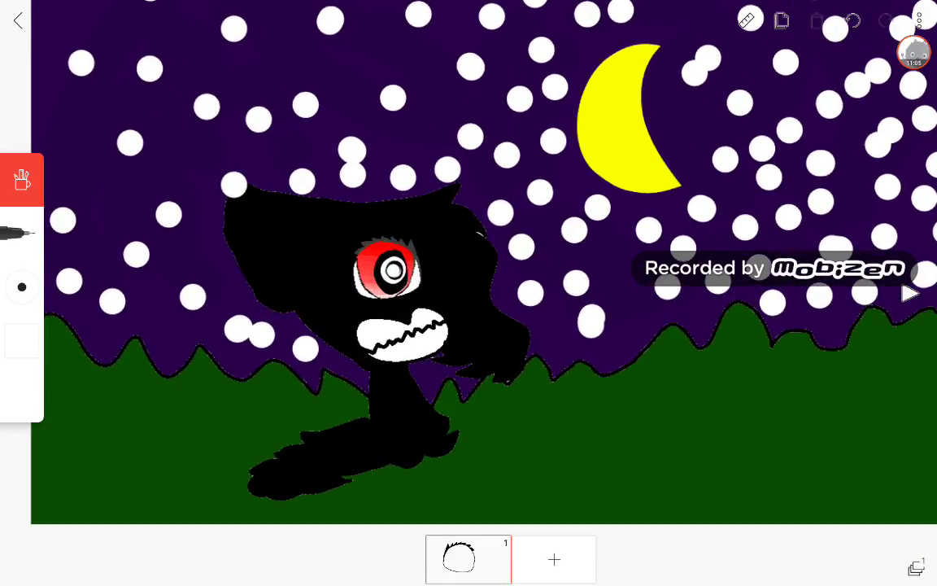
left_click(22, 286)
mouse_move(545, 289)
left_mouse_down()
mouse_move(557, 293)
mouse_move(556, 330)
left_mouse_up()
left_click(607, 309)
left_click(233, 130)
mouse_move(82, 431)
left_mouse_down()
mouse_move(157, 456)
mouse_move(101, 439)
mouse_move(65, 391)
left_mouse_up()
left_click_drag(488, 325, 395, 293)
mouse_move(280, 470)
left_mouse_down()
mouse_move(326, 423)
mouse_move(594, 383)
mouse_move(903, 354)
left_mouse_up()
mouse_move(504, 342)
left_mouse_down()
mouse_move(733, 358)
mouse_move(813, 415)
left_mouse_up()
left_click_drag(545, 350, 391, 407)
Step: Draw bright lime green zigzag grass strokes across the hills
left_click(22, 340)
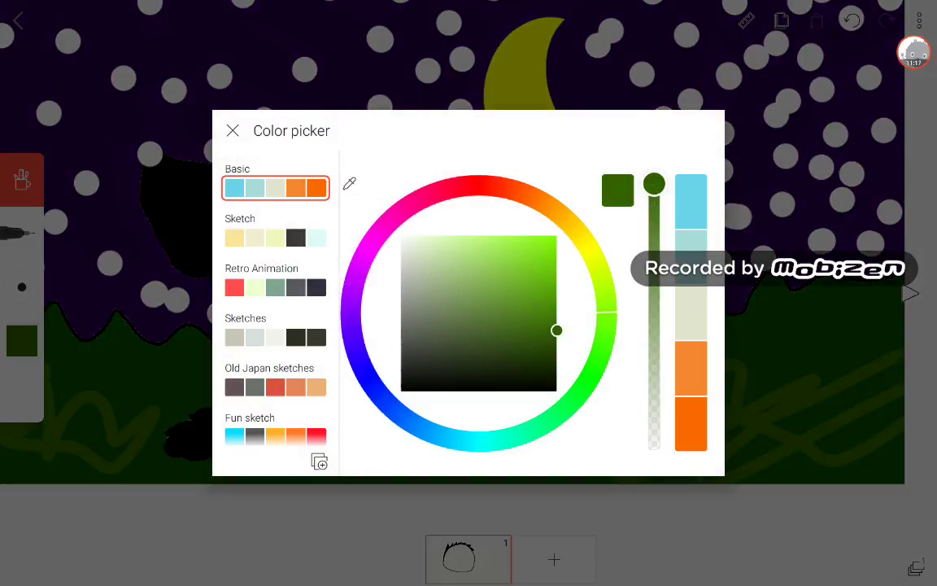
left_click_drag(556, 330, 556, 237)
left_click(233, 130)
mouse_move(461, 479)
left_mouse_down()
mouse_move(533, 366)
mouse_move(782, 415)
mouse_move(619, 432)
left_mouse_up()
left_click_drag(454, 423, 346, 366)
scroll(469, 244, "up", 2)
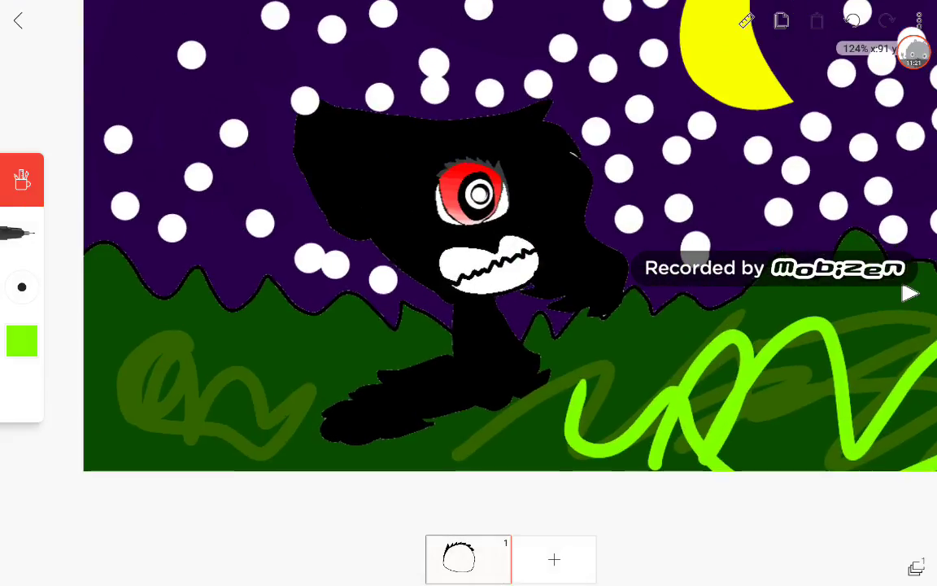
mouse_move(89, 394)
left_mouse_down()
mouse_move(150, 399)
mouse_move(252, 383)
mouse_move(275, 342)
left_mouse_up()
scroll(468, 244, "down", 3)
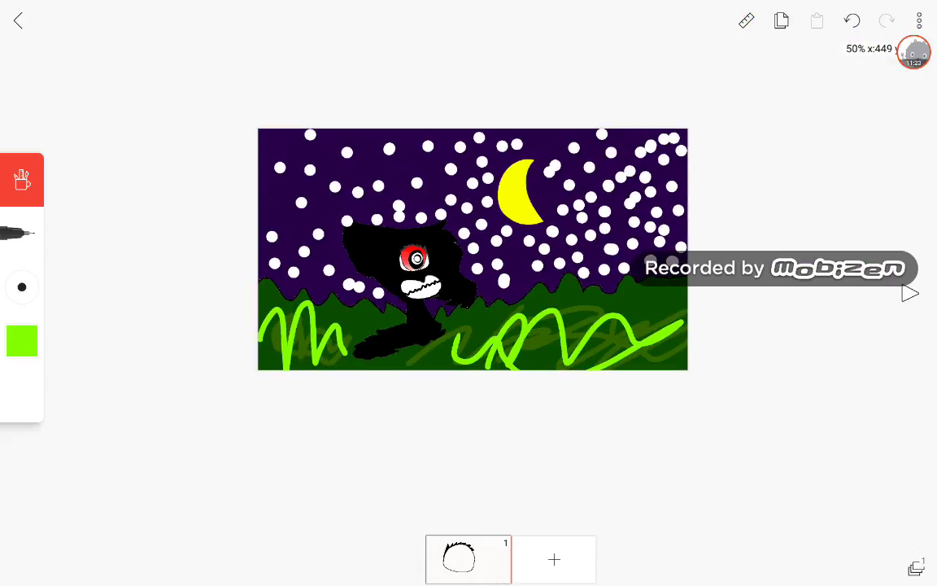
scroll(469, 269, "up", 3)
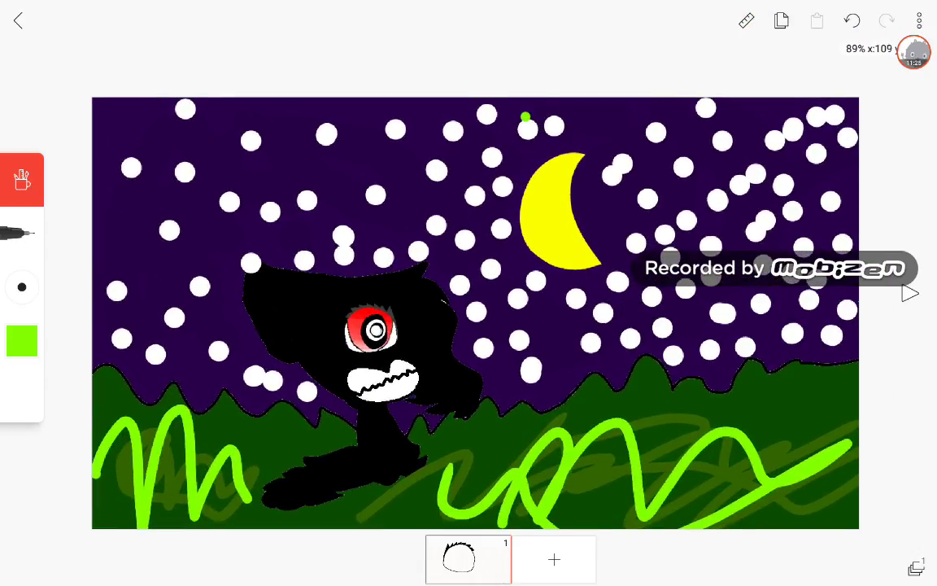
scroll(488, 309, "up", 1)
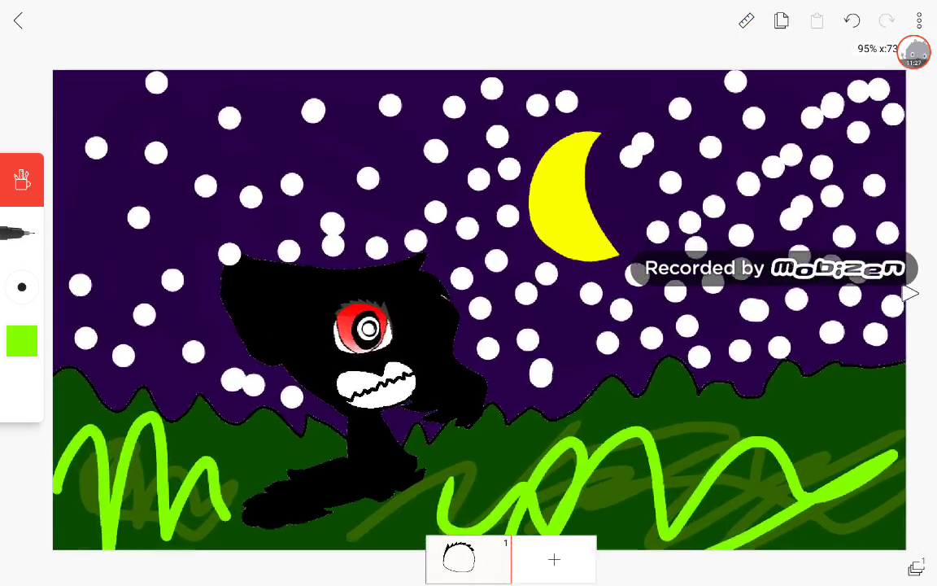
left_click(914, 52)
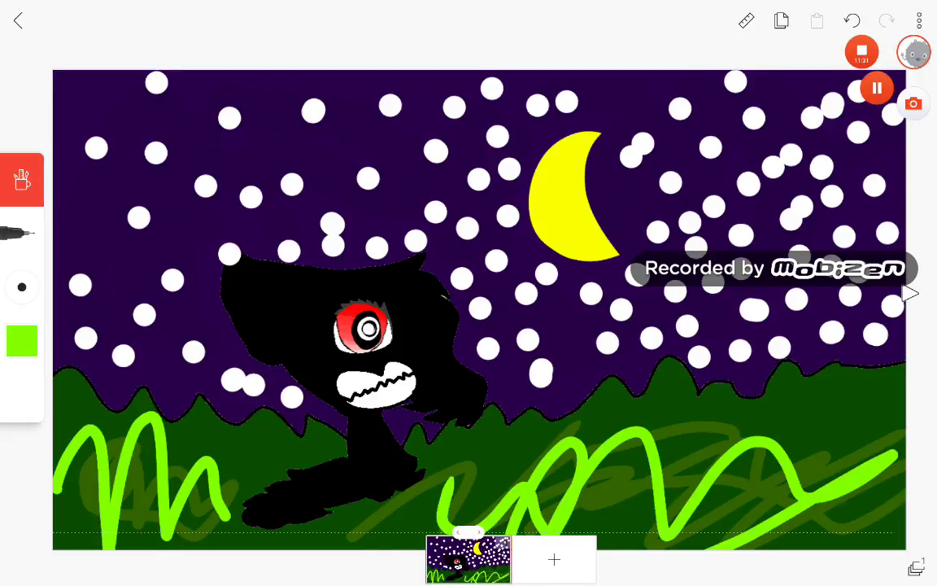
left_click_drag(598, 71, 643, 277)
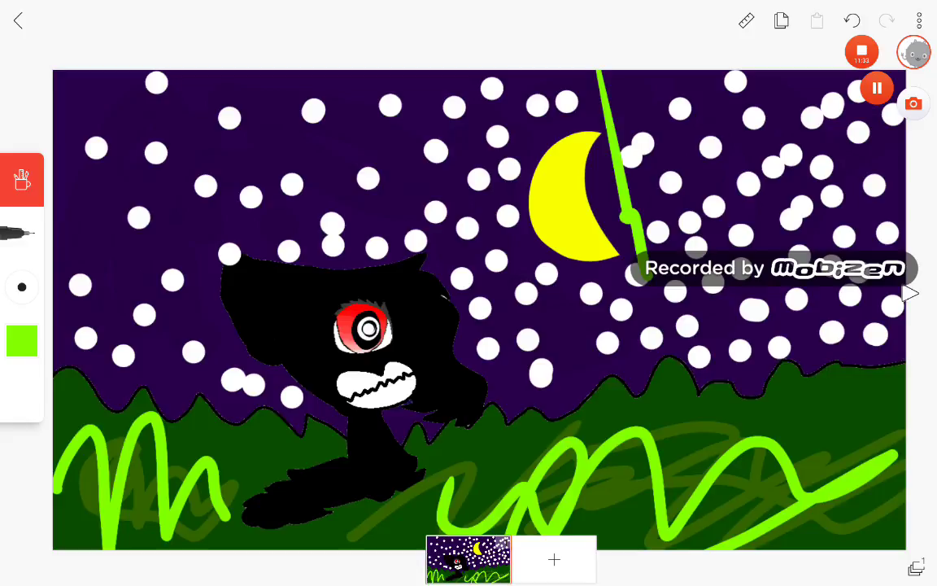
left_click(852, 20)
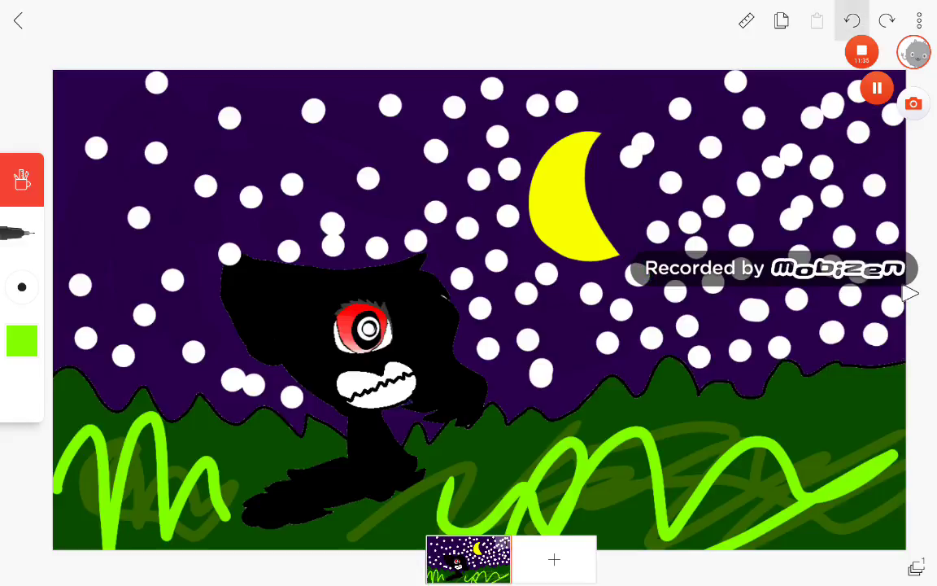
scroll(489, 309, "up", 1)
scroll(488, 309, "up", 2)
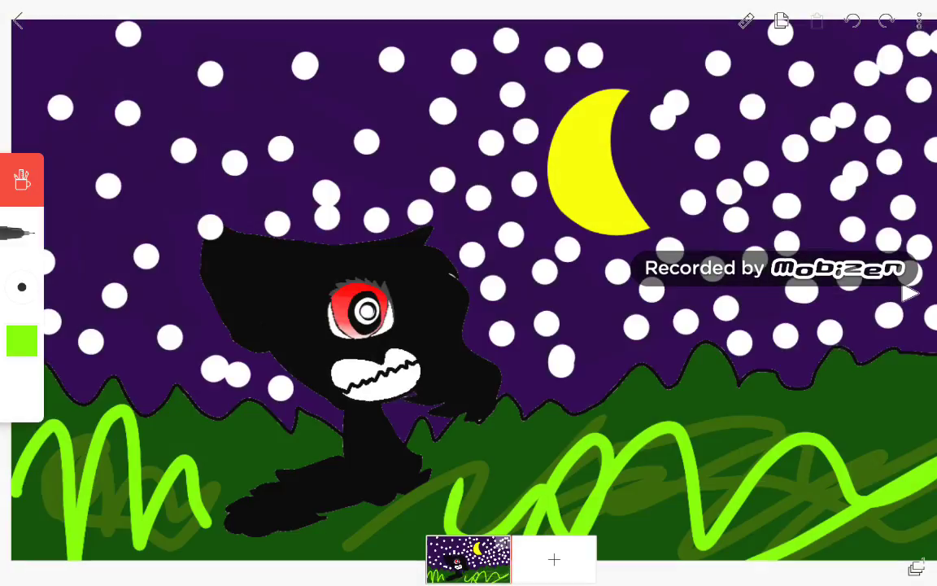
left_click(914, 53)
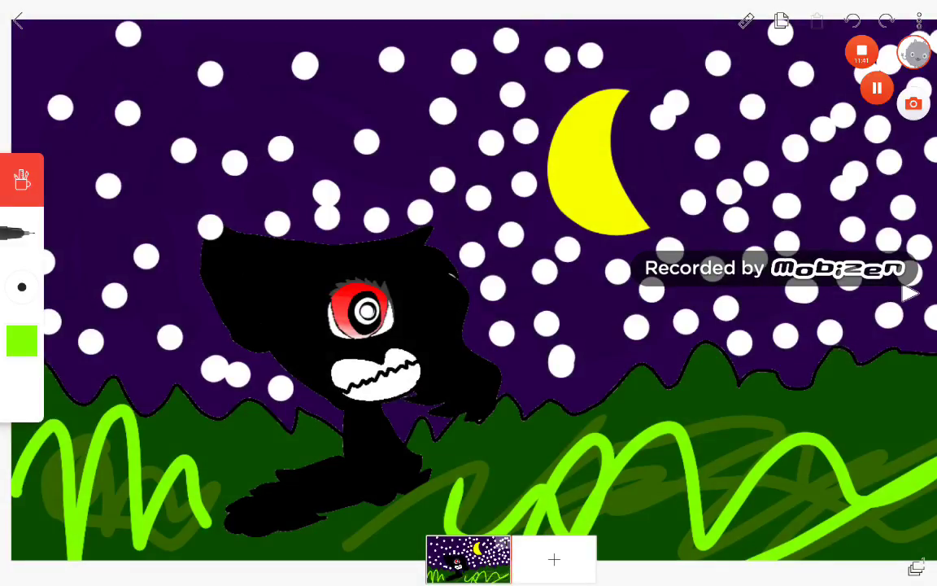